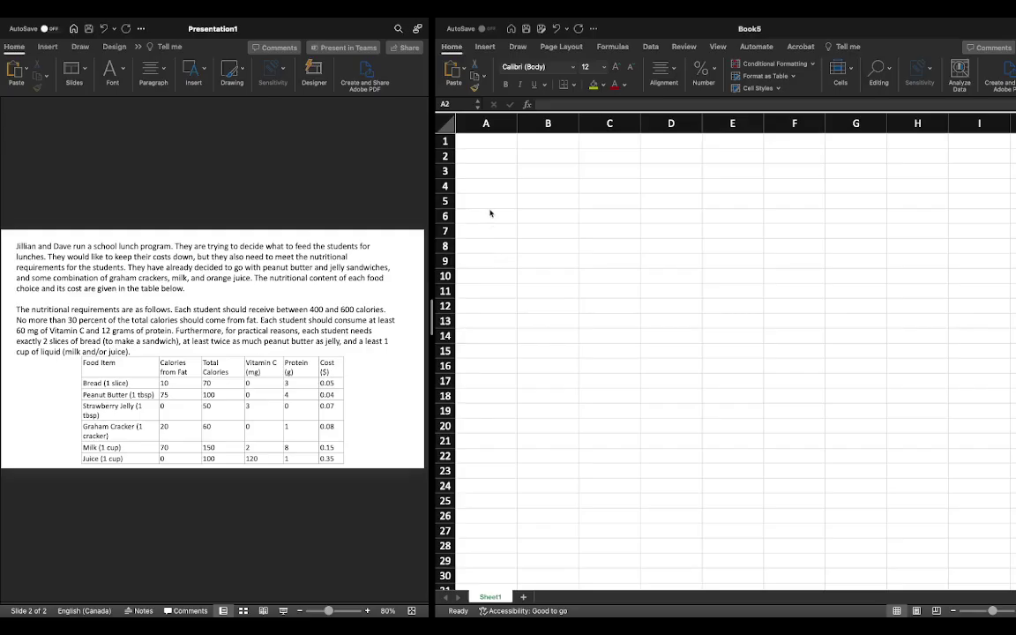
Enter the row label "Solution" in cell A3.
{"action": "left_click", "coordinate": [480, 172]}
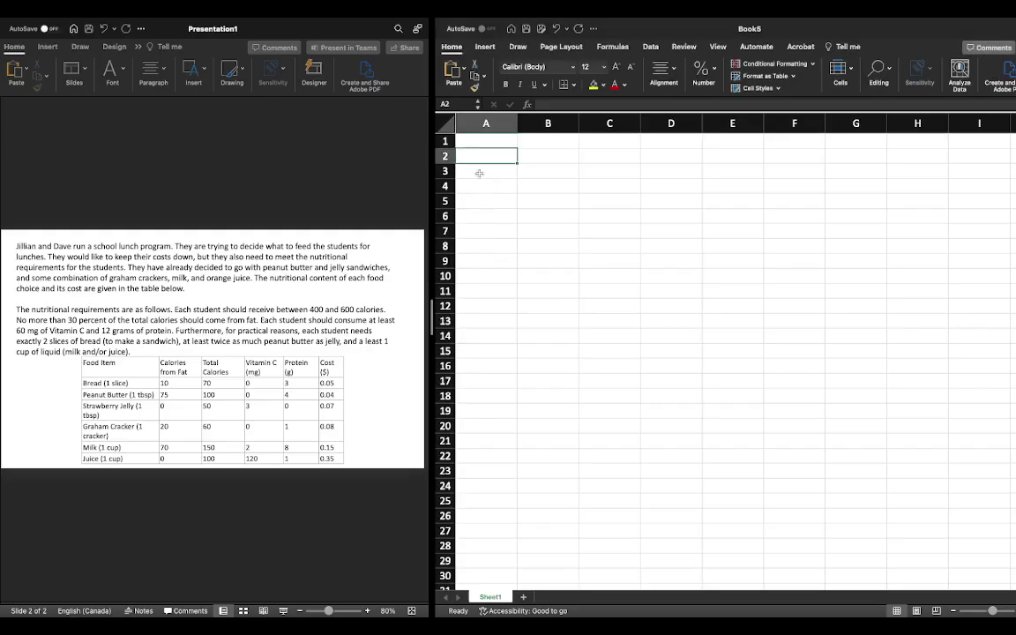
{"action": "left_click", "coordinate": [481, 172]}
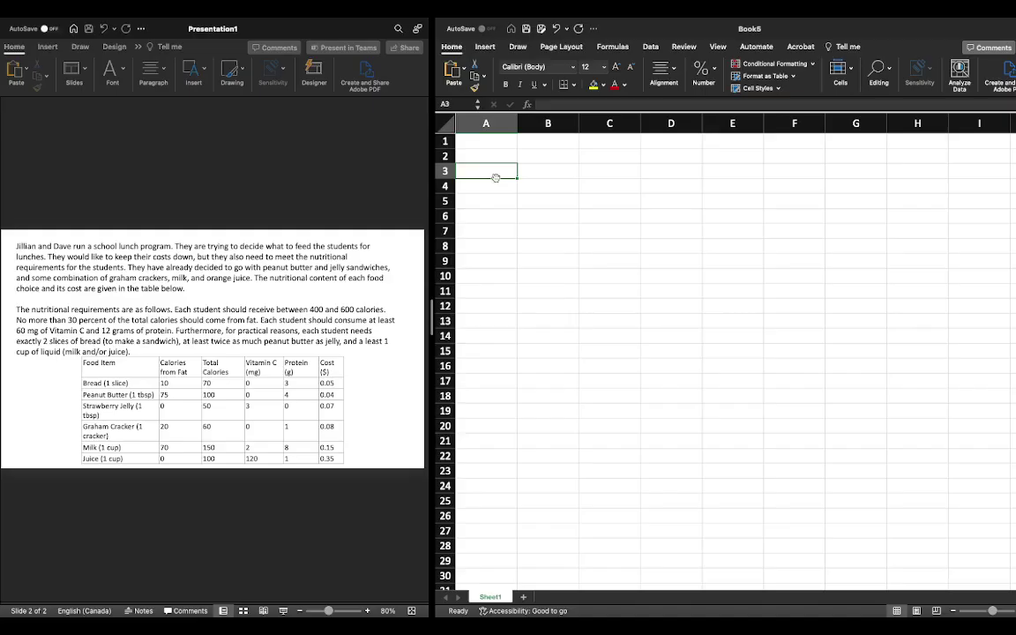
{"action": "type", "text": "Solution"}
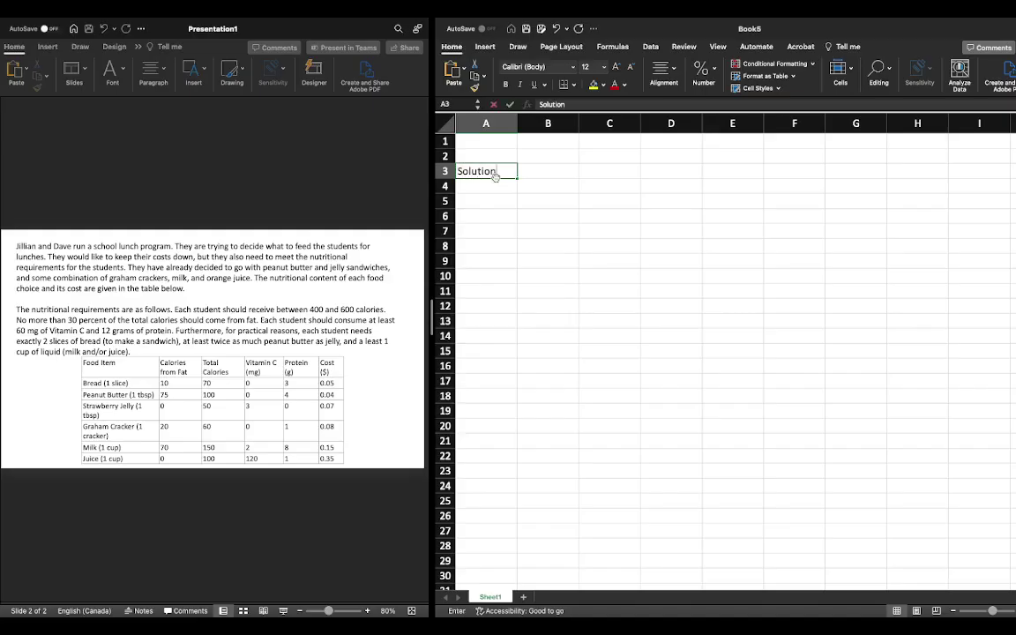
{"action": "key", "text": "Tab"}
Enter the column header "Slices of Bread (B)" in cell B2.
{"action": "key", "text": "Up"}
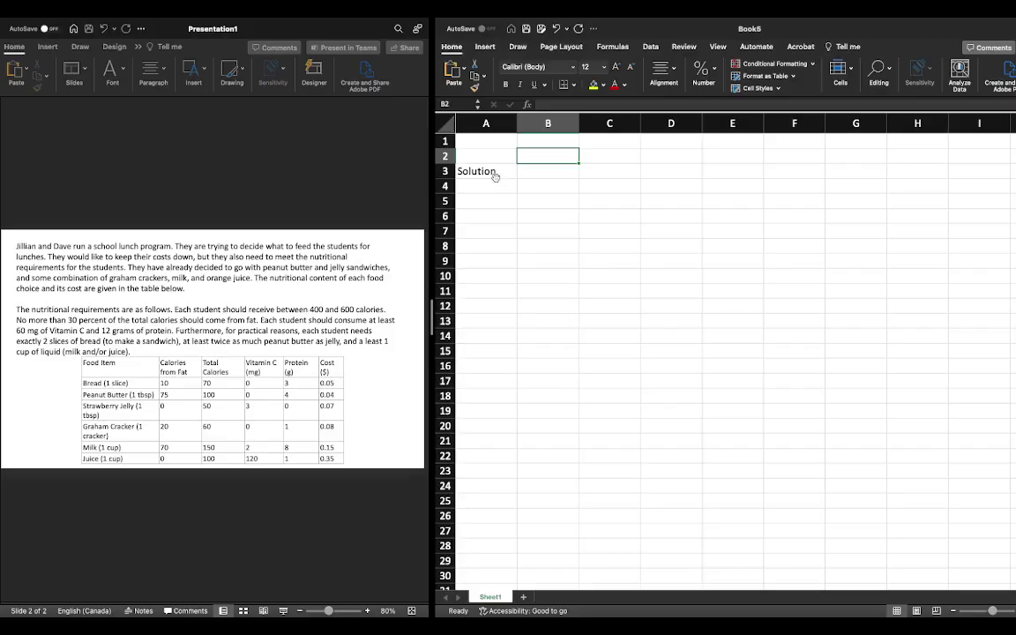
{"action": "type", "text": "Slices of Brea"}
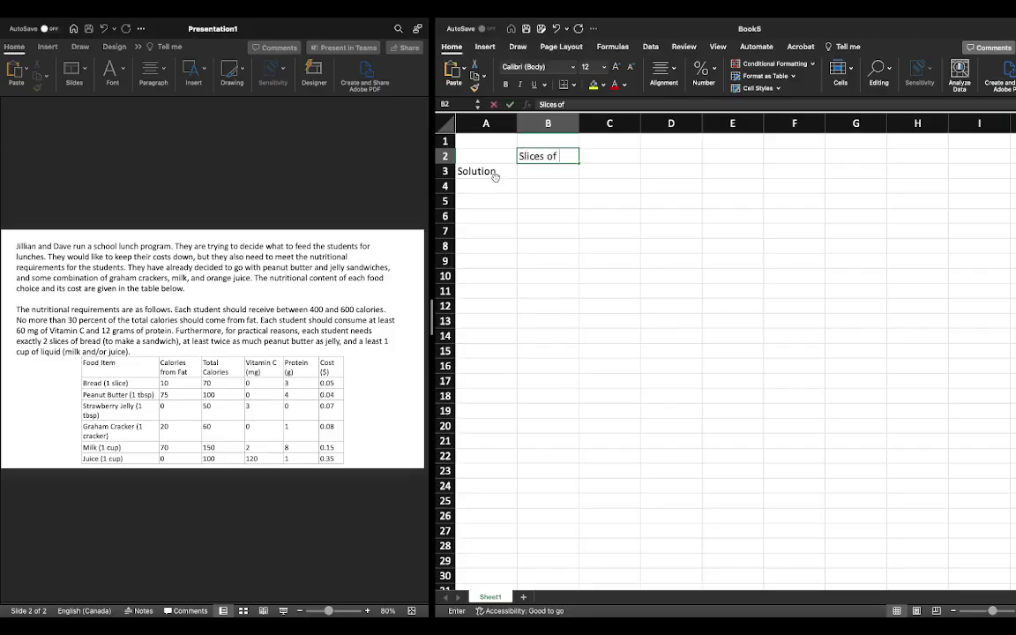
{"action": "key", "text": "BackSpace"}
{"action": "key", "text": "BackSpace"}
{"action": "key", "text": "BackSpace"}
{"action": "key", "text": "BackSpace"}
{"action": "key", "text": "BackSpace"}
{"action": "key", "text": "BackSpace"}
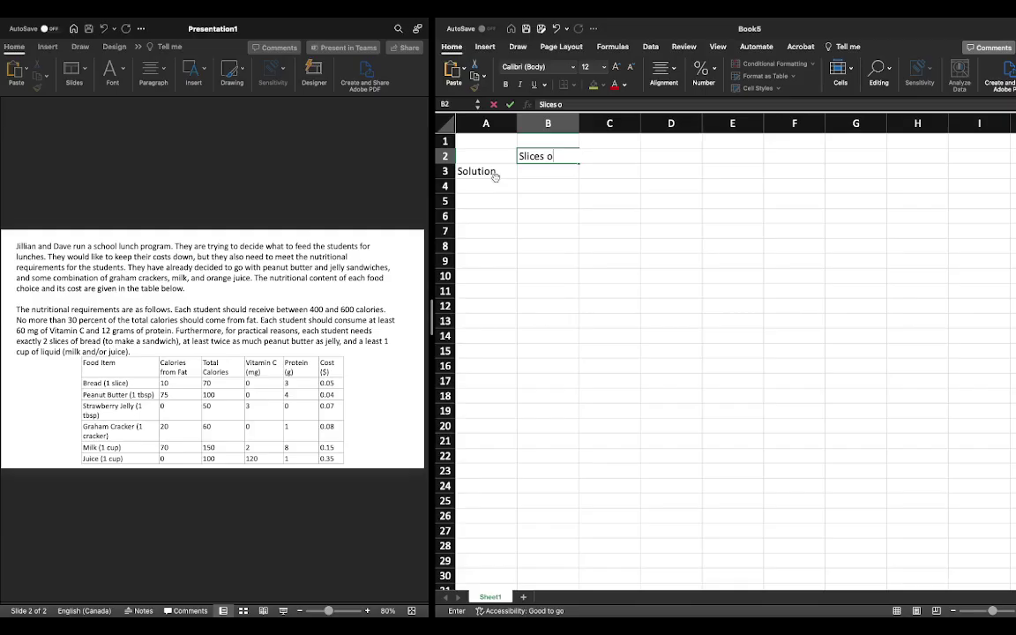
{"action": "type", "text": "f Bread (B)"}
{"action": "key", "text": "Tab"}
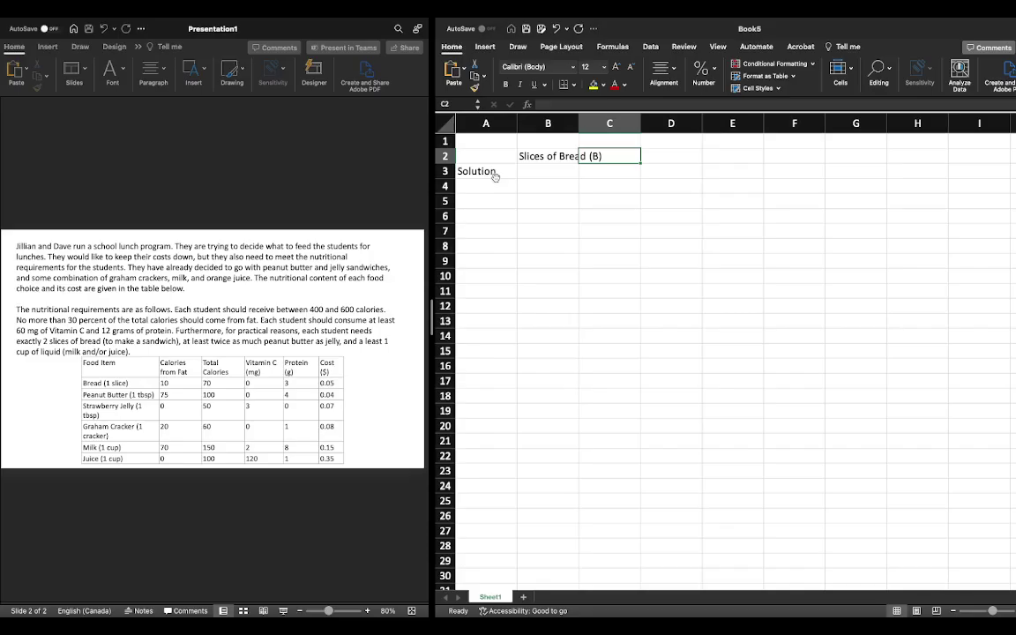
Enter the column header "Tbsp Peanut Butter (P)" in cell C2.
{"action": "type", "text": "Tbp"}
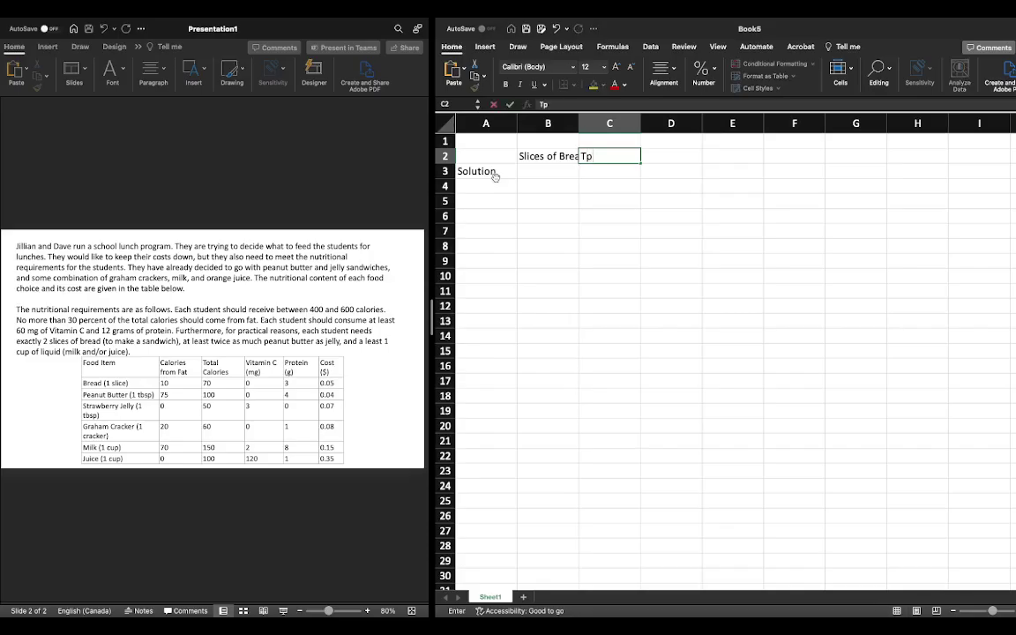
{"action": "key", "text": "BackSpace"}
{"action": "type", "text": "sp Peann"}
{"action": "type", "text": "t Butter (P"}
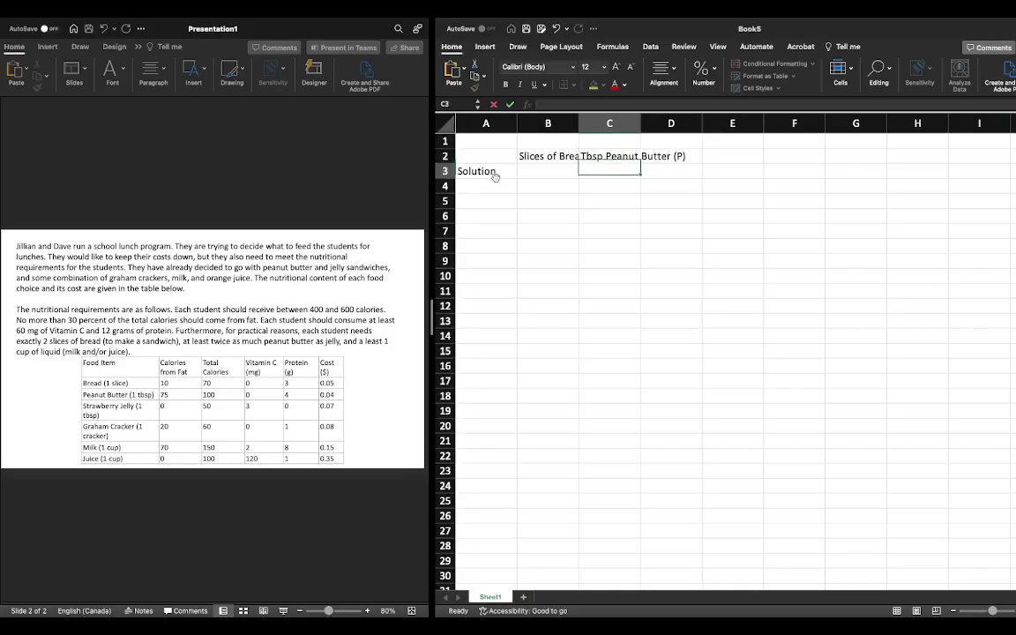
{"action": "type", "text": ")"}
{"action": "key", "text": "Return"}
{"action": "key", "text": "Right"}
{"action": "key", "text": "Up"}
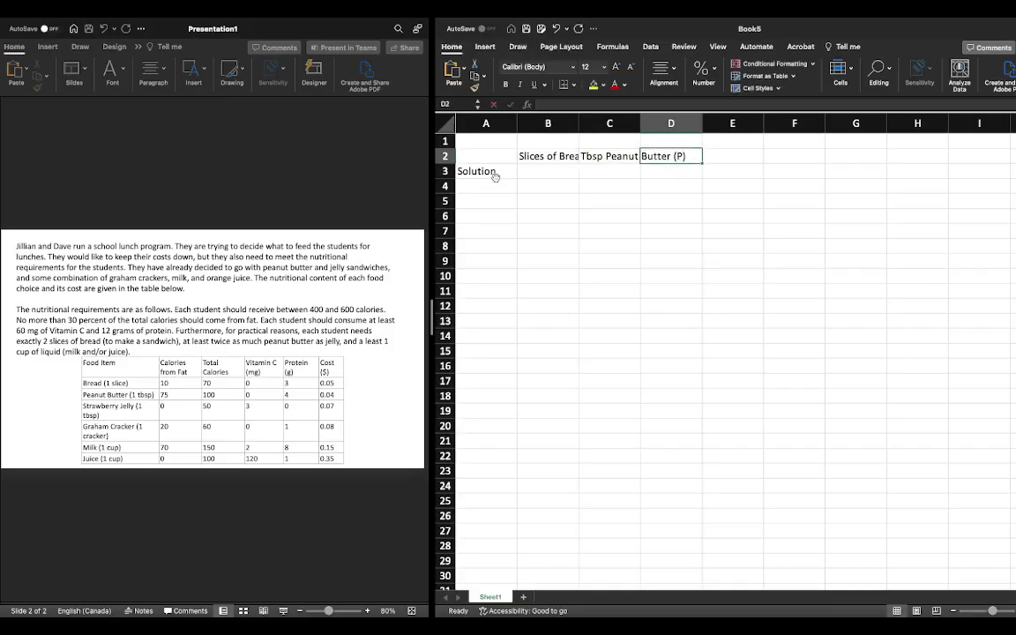
Shorten the headers in B2 and C2 to "Bread (B)" and "Peanut Butter (P)" by removing the unit words.
{"action": "left_click", "coordinate": [545, 154]}
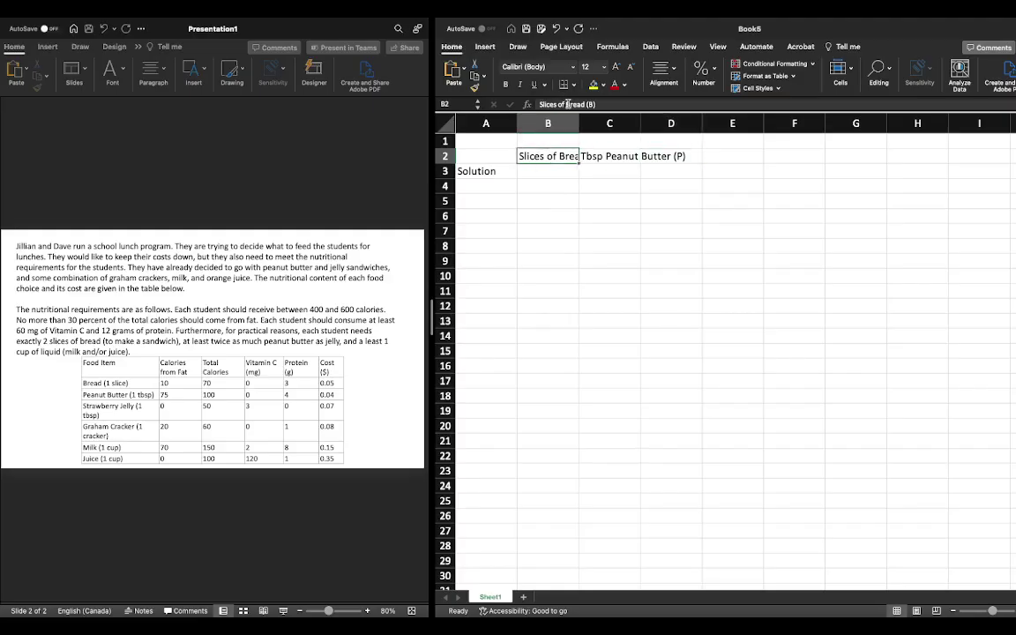
{"action": "left_click_drag", "start_coordinate": [540, 104], "coordinate": [570, 104]}
{"action": "key", "text": "BackSpace"}
{"action": "key", "text": "Tab"}
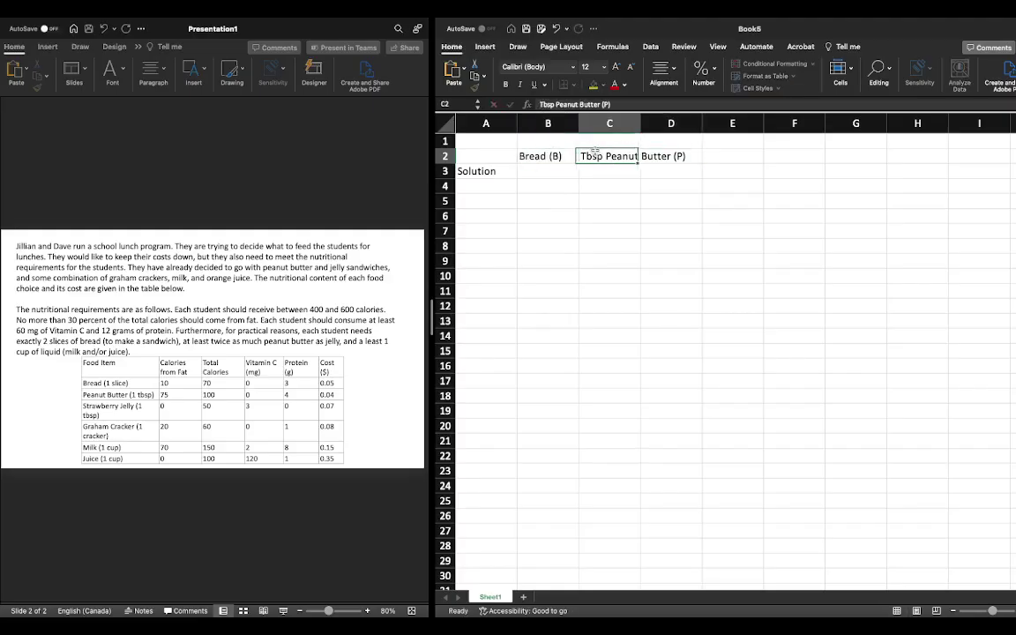
{"action": "key", "text": "BackSpace"}
{"action": "key", "text": "BackSpace"}
{"action": "key", "text": "BackSpace"}
{"action": "key", "text": "BackSpace"}
{"action": "key", "text": "BackSpace"}
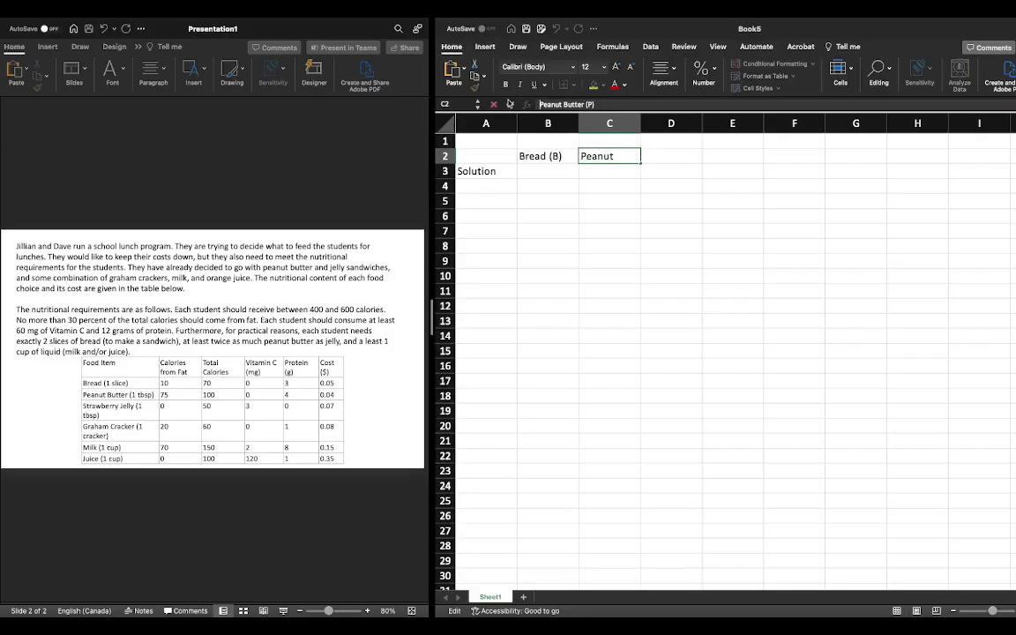
Enter the column header "Strawberry Jelly (S)" in cell D2.
{"action": "left_click", "coordinate": [684, 156]}
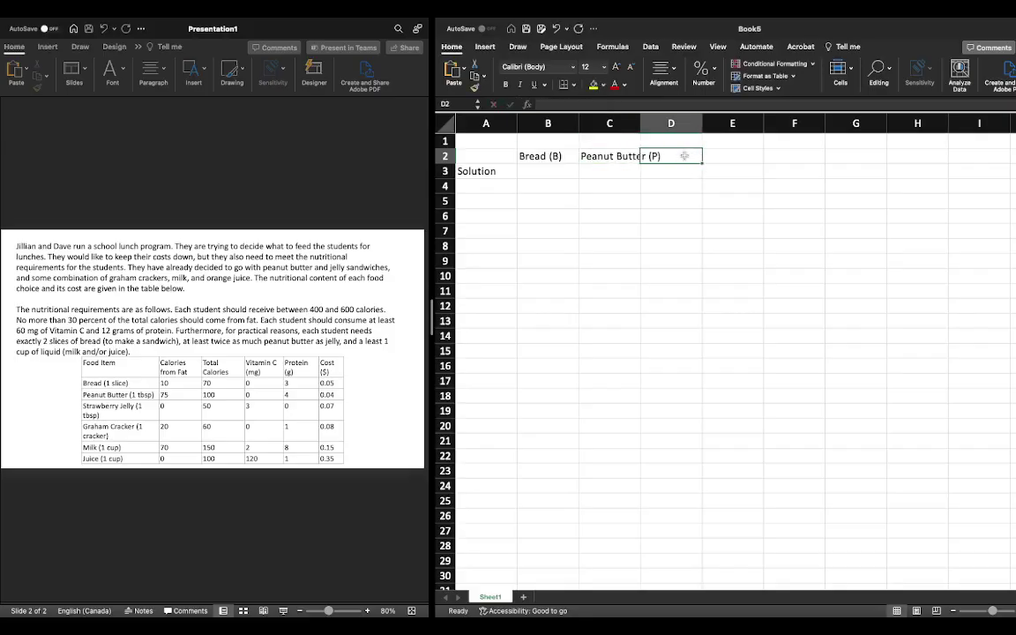
{"action": "type", "text": "Stra"}
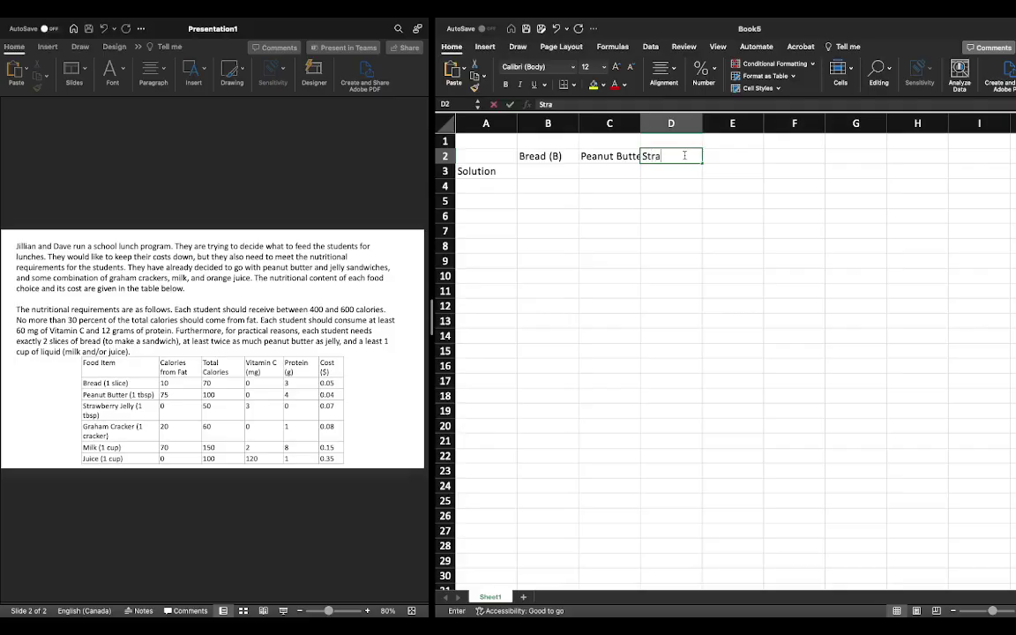
{"action": "type", "text": "wberry Je"}
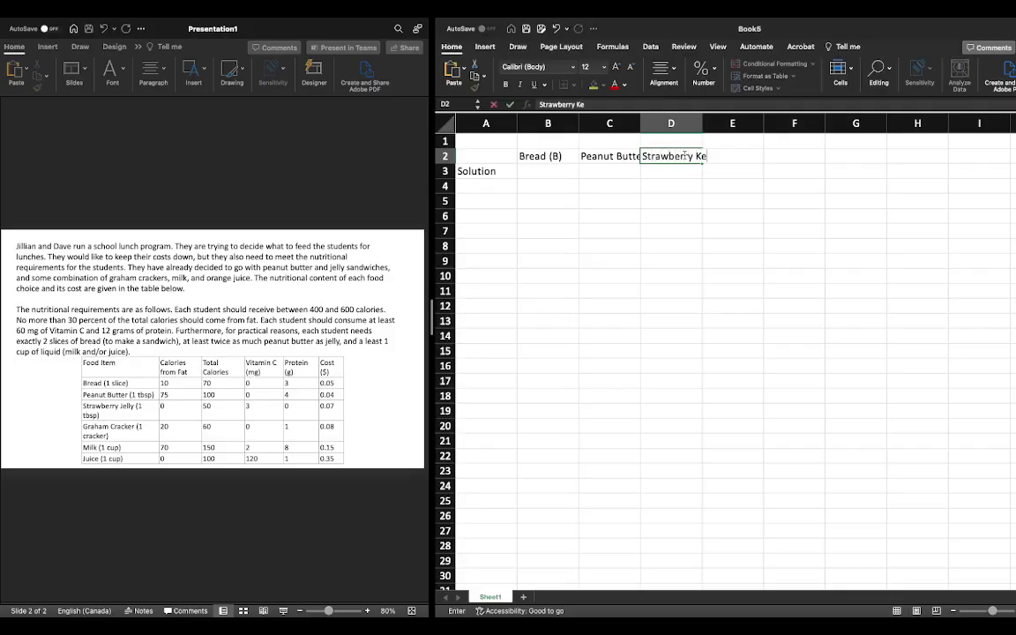
{"action": "key", "text": "BackSpace"}
{"action": "key", "text": "BackSpace"}
{"action": "type", "text": "Jelly (S)"}
{"action": "key", "text": "Tab"}
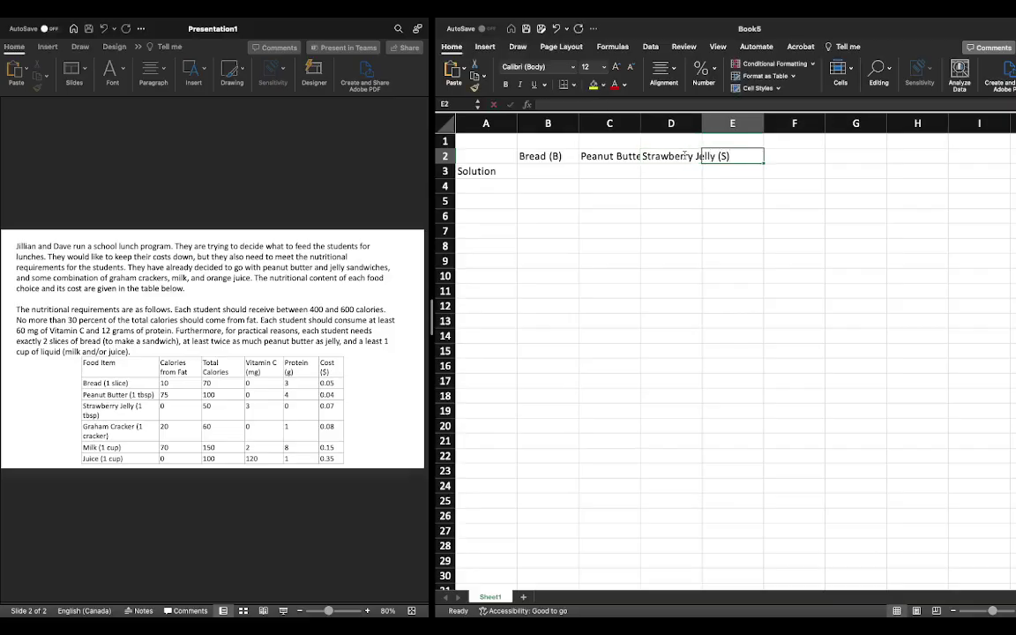
Enter the headers "Graham Cracker (G)", "Milk (M)" and "Juice (J)" in cells E2, F2 and G2.
{"action": "type", "text": "Graham Cracker"}
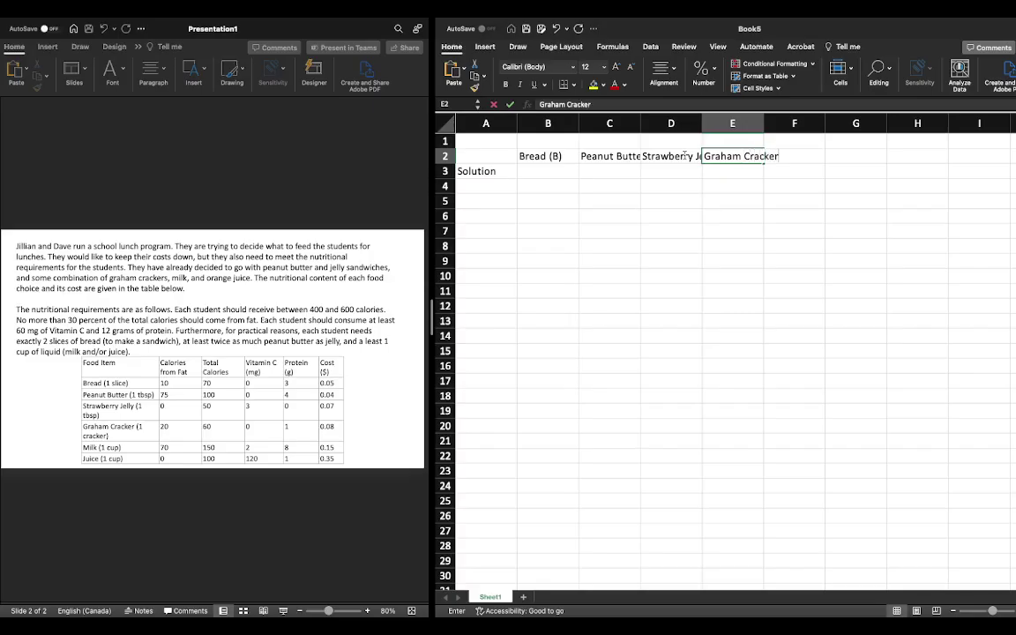
{"action": "type", "text": " (G)"}
{"action": "key", "text": "Tab"}
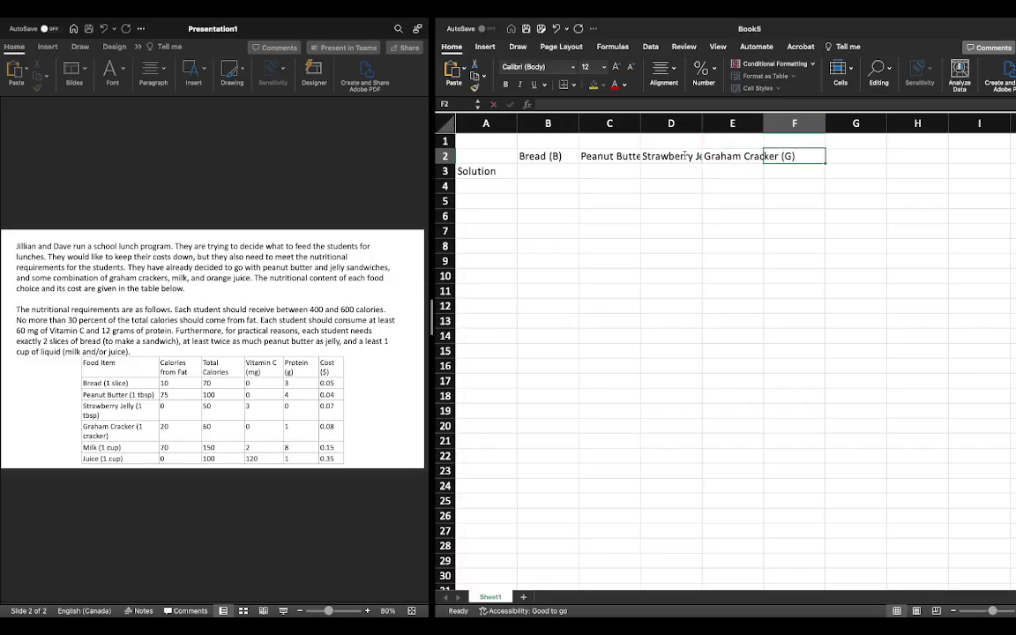
{"action": "type", "text": "Milk *"}
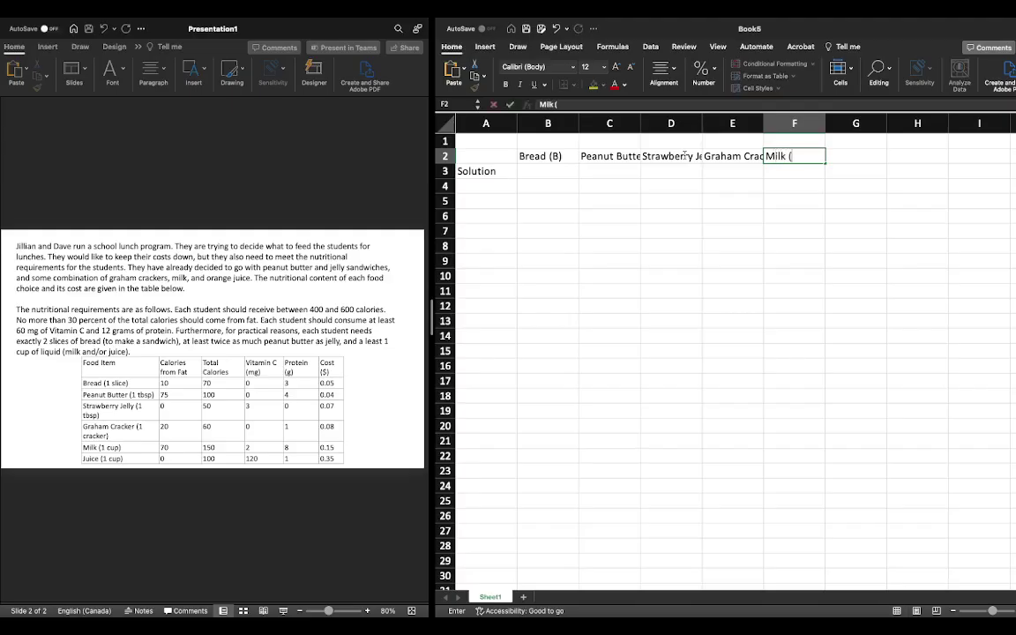
{"action": "type", "text": "M)"}
{"action": "key", "text": "Tab"}
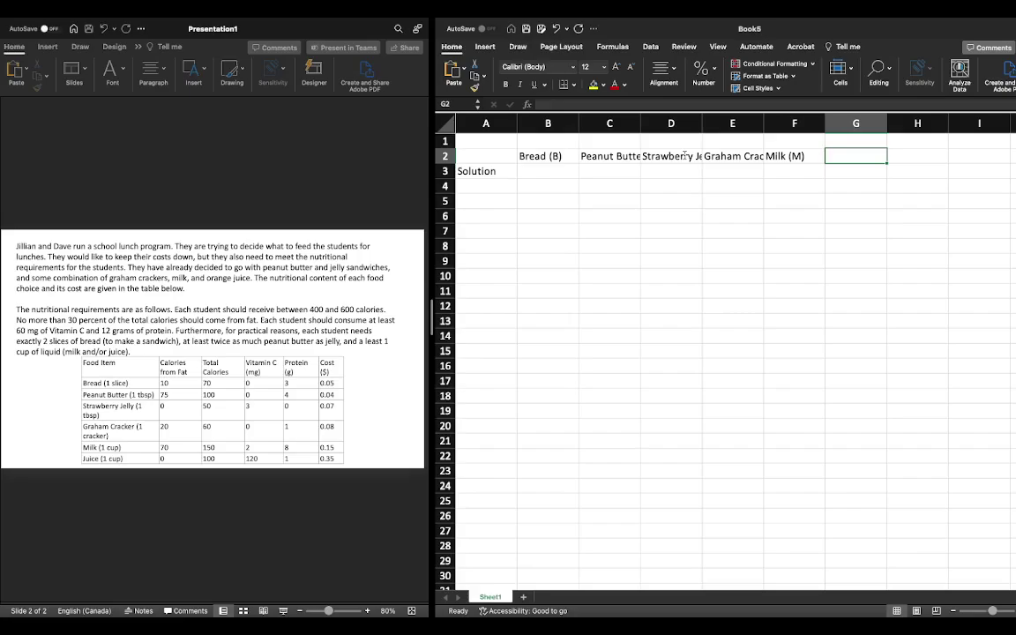
{"action": "type", "text": "Juice (Ju"}
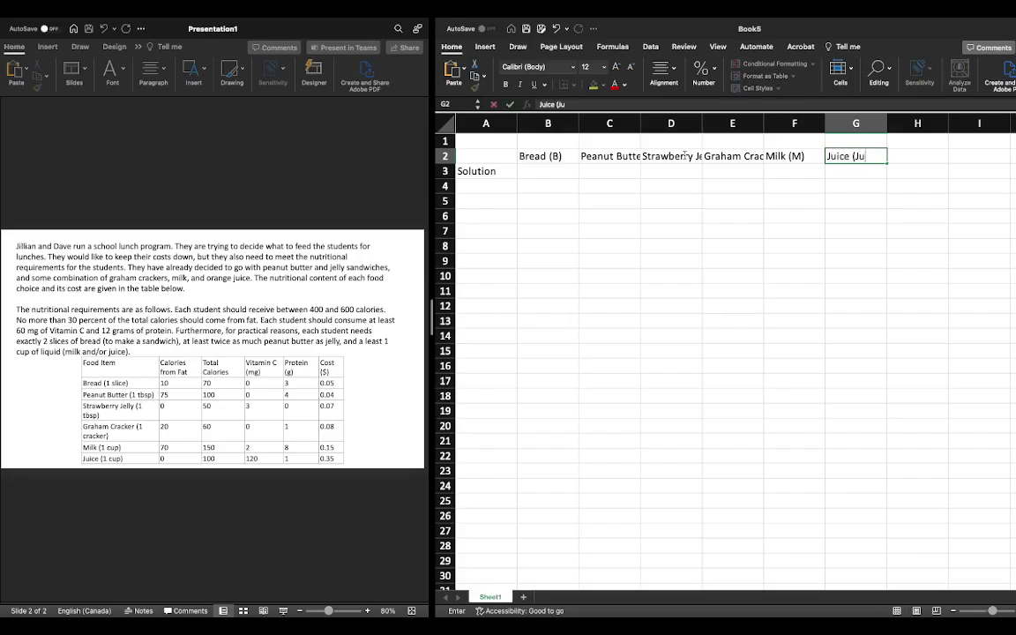
{"action": "key", "text": "BackSpace"}
{"action": "type", "text": ")"}
{"action": "key", "text": "Return"}
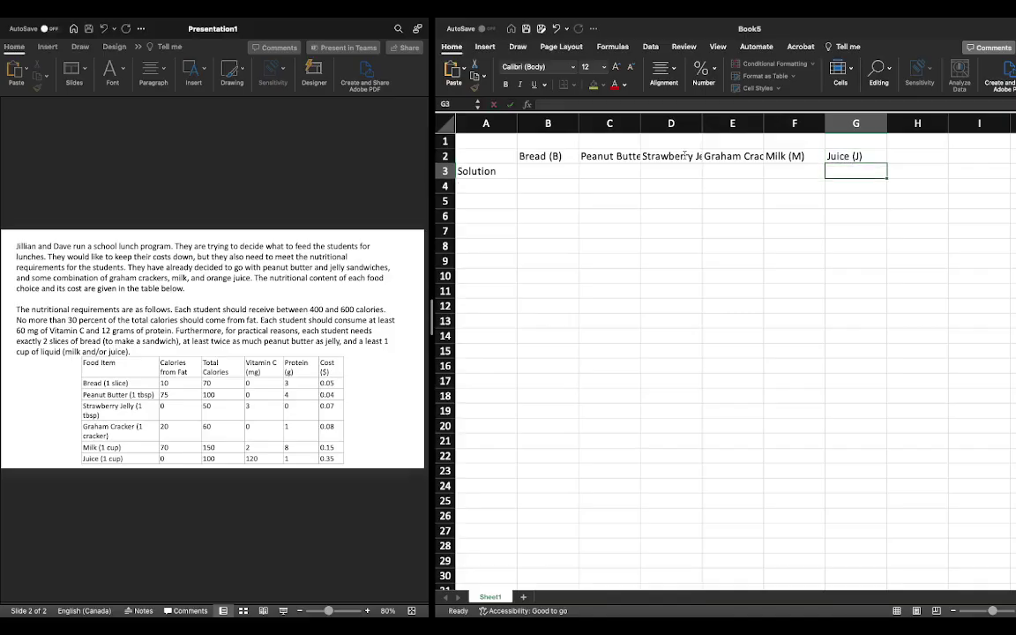
Apply text wrapping to the food header cells B2:G2.
{"action": "left_click_drag", "start_coordinate": [838, 157], "coordinate": [554, 163]}
{"action": "right_click", "coordinate": [554, 163]}
{"action": "left_click", "coordinate": [620, 374]}
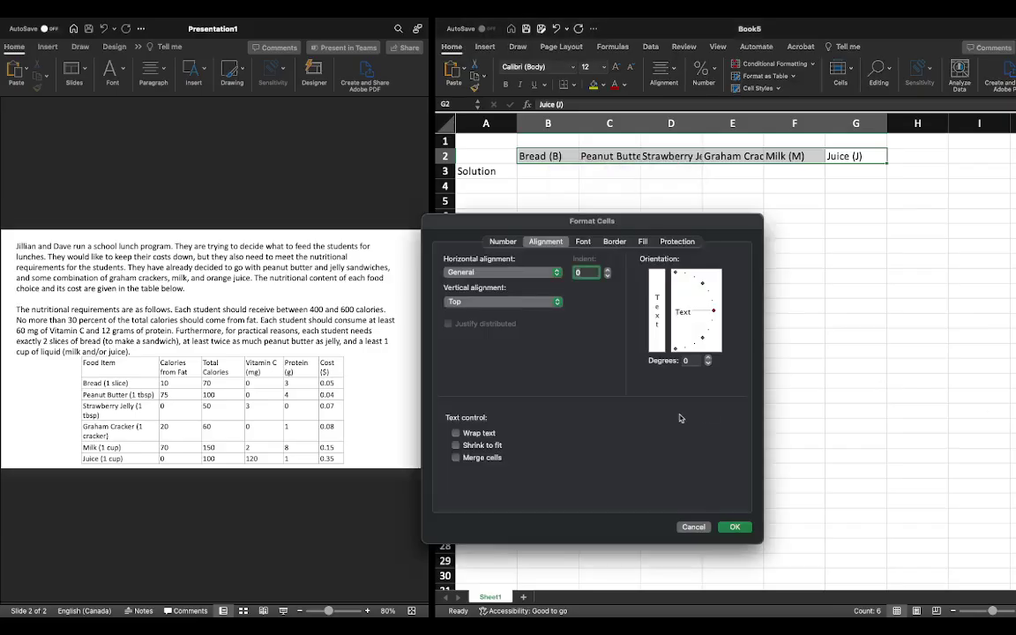
{"action": "left_click", "coordinate": [474, 437]}
{"action": "key", "text": "Return"}
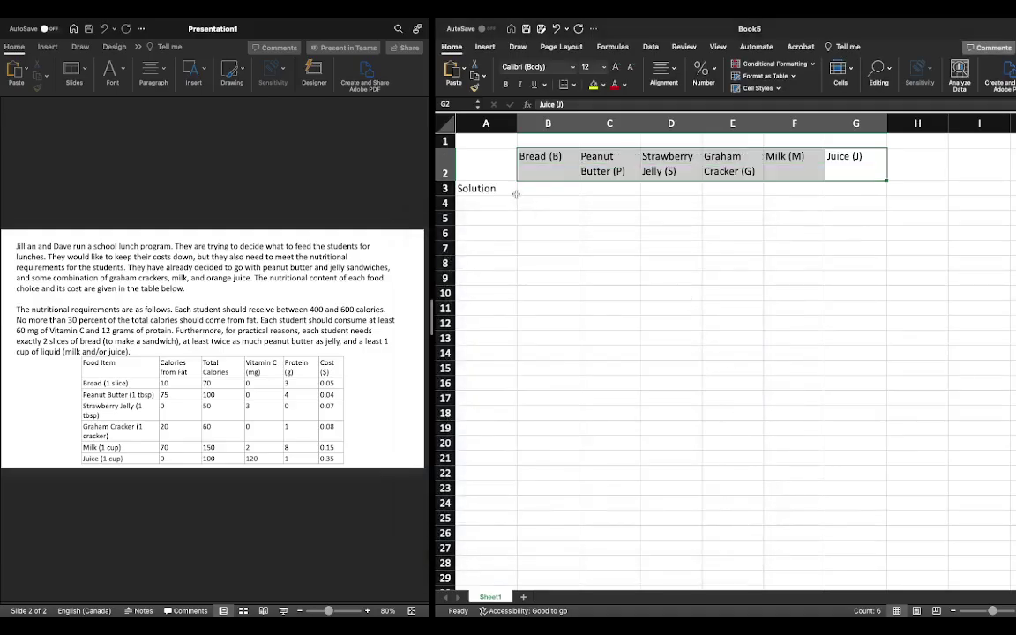
Enter the row label "Cost" in A5 and the bread cost 0.05 in B5.
{"action": "left_click", "coordinate": [493, 220]}
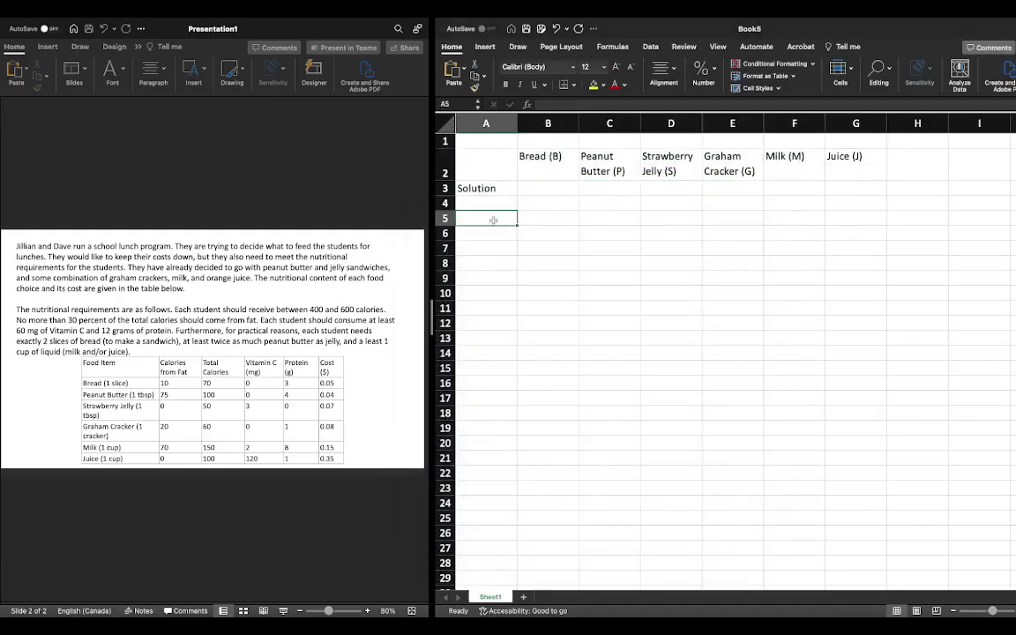
{"action": "type", "text": "Cost"}
{"action": "key", "text": "Tab"}
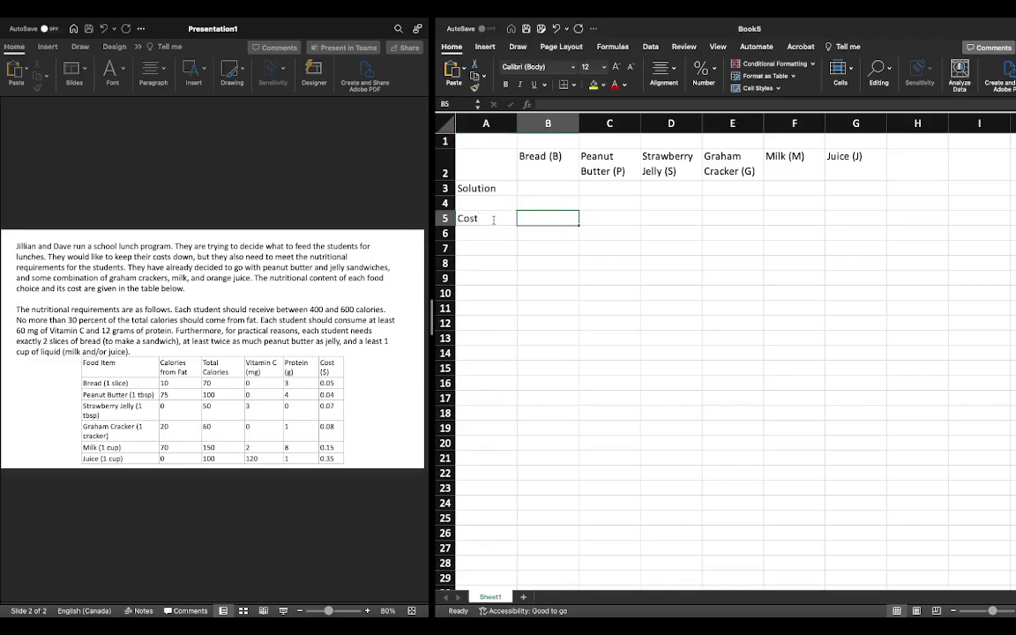
{"action": "type", "text": "0.04"}
{"action": "key", "text": "Tab"}
{"action": "key", "text": "Left"}
{"action": "key", "text": "BackSpace"}
{"action": "type", "text": "0.05"}
{"action": "key", "text": "Tab"}
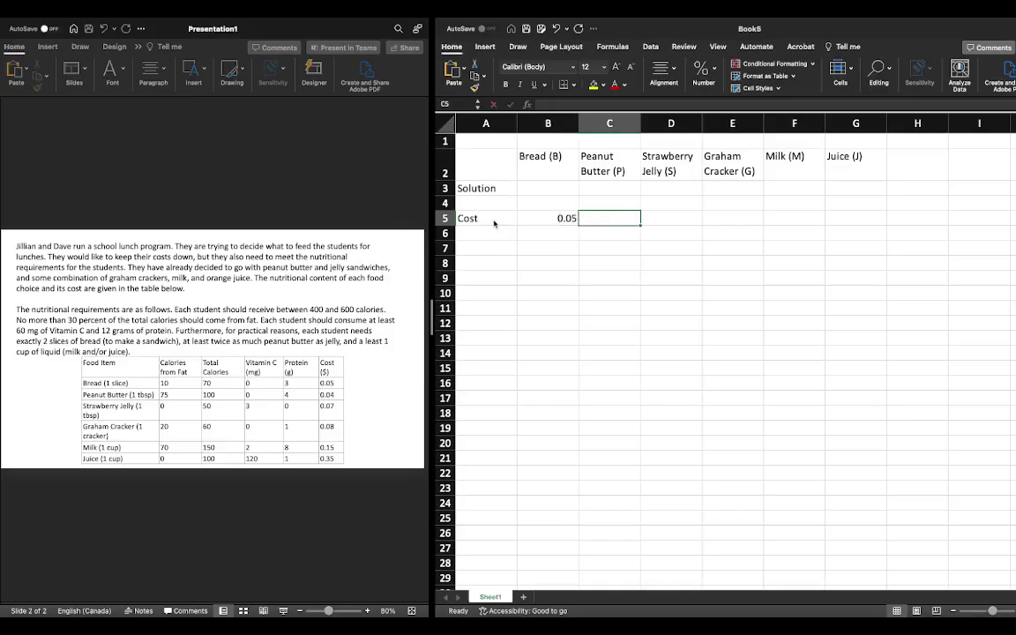
Enter the costs 0.04 for peanut butter, 0.07 for strawberry jelly and 0.08 for graham crackers in C5:E5.
{"action": "type", "text": "0.04"}
{"action": "key", "text": "Tab"}
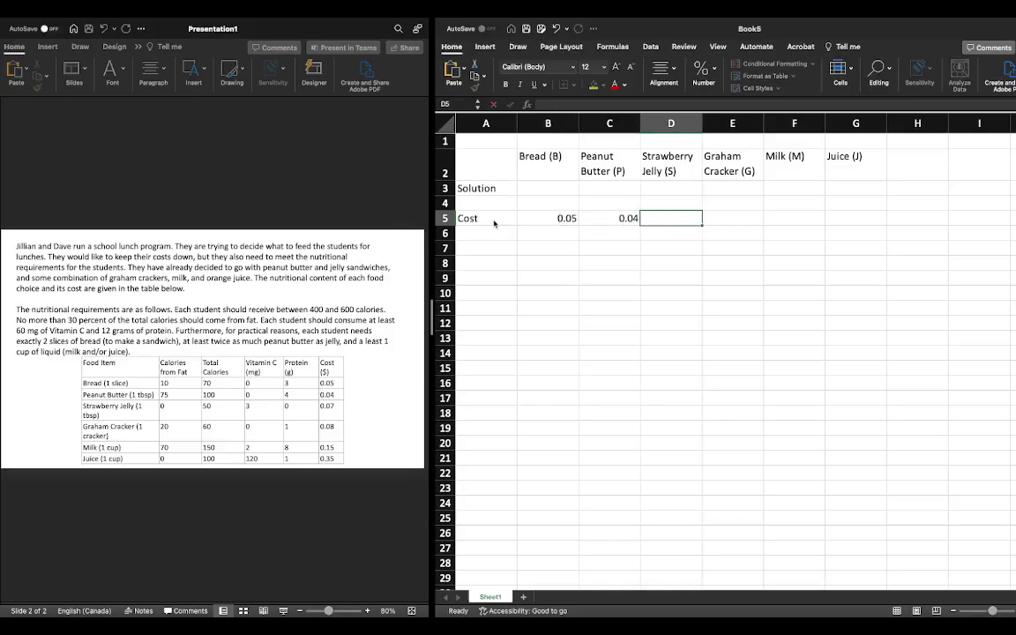
{"action": "type", "text": "0.07"}
{"action": "key", "text": "Tab"}
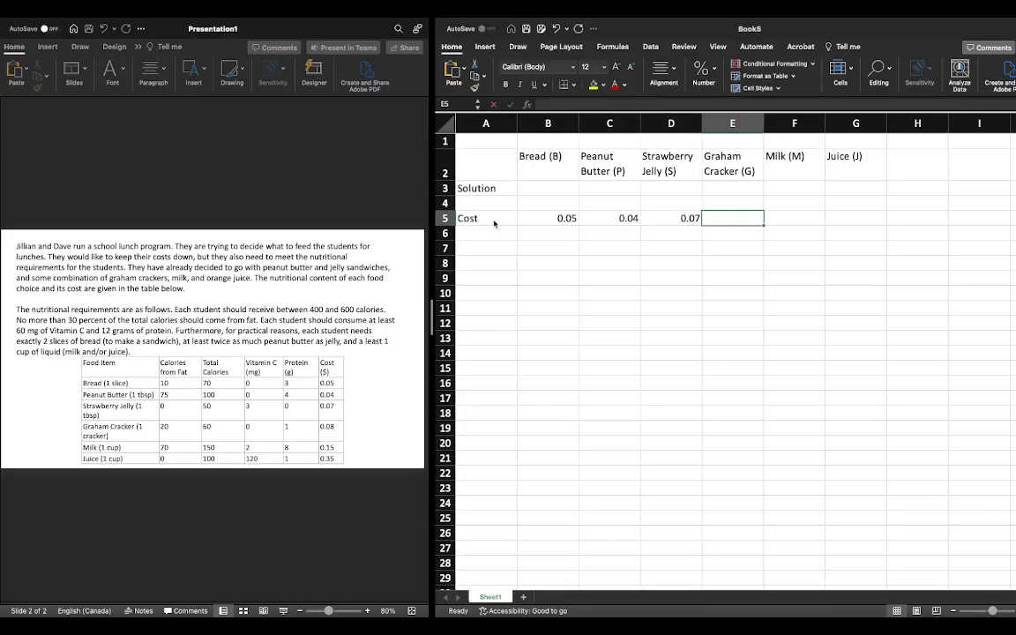
{"action": "type", "text": "0."}
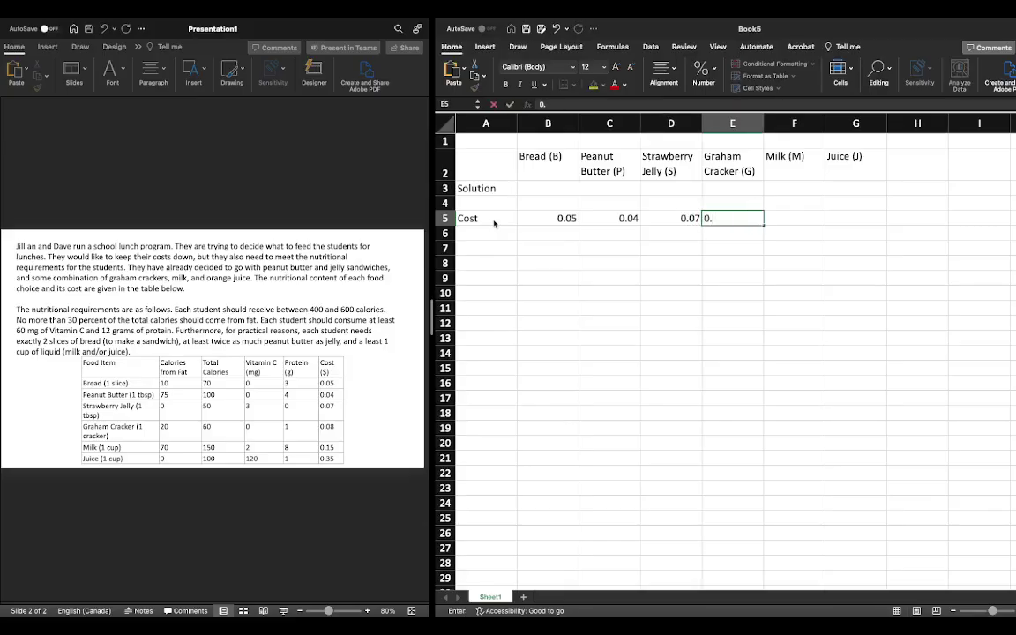
{"action": "type", "text": "08"}
{"action": "key", "text": "Tab"}
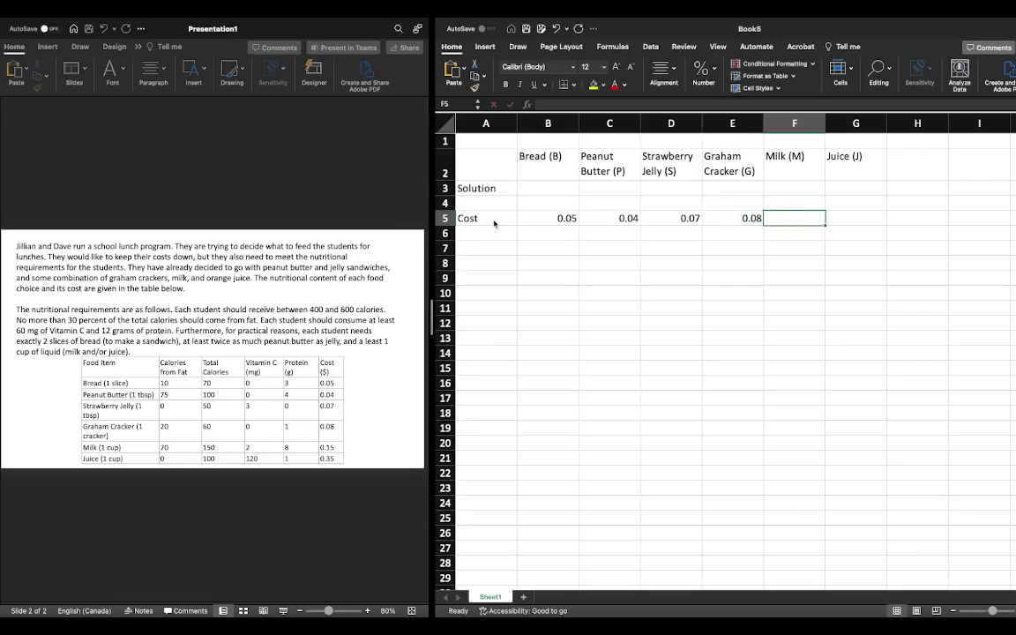
Enter the costs 0.15 for milk in F5 and 0.35 for juice in G5.
{"action": "type", "text": "0.15"}
{"action": "key", "text": "Tab"}
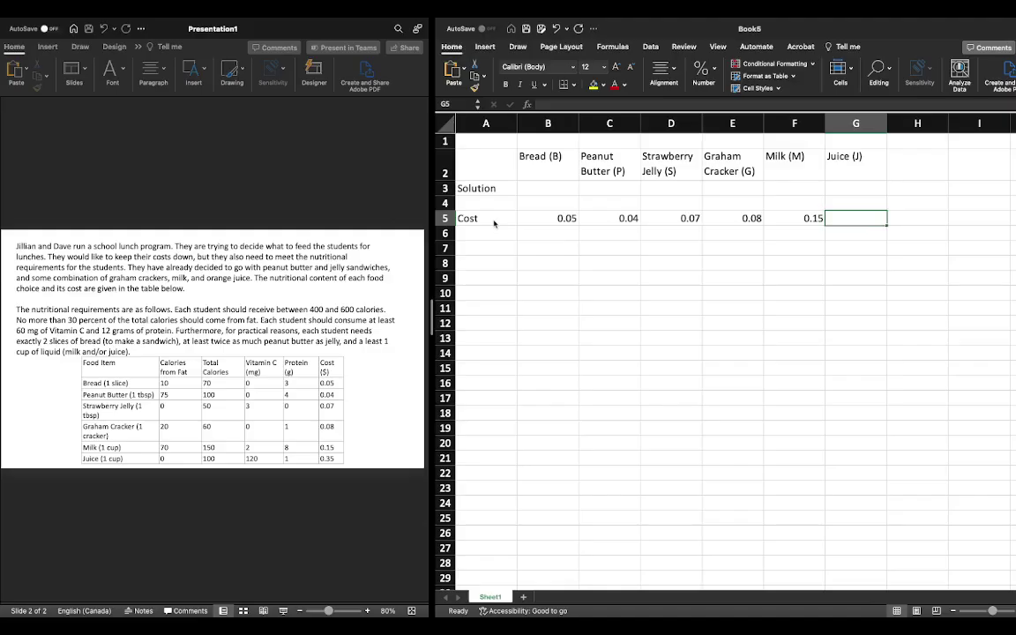
{"action": "type", "text": "0.35"}
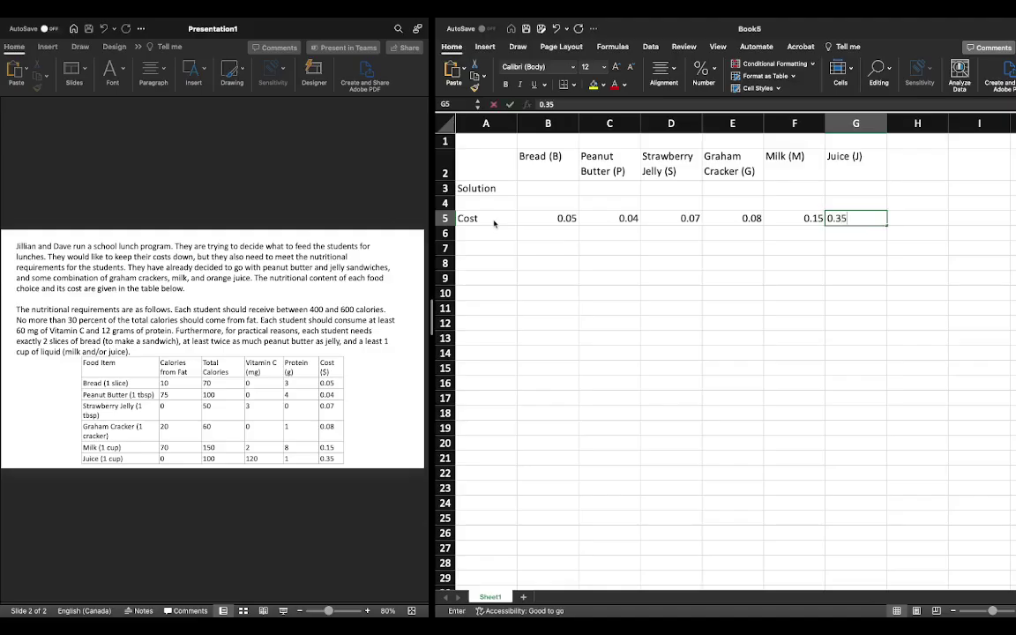
{"action": "key", "text": "Return"}
{"action": "key", "text": "Up"}
{"action": "key", "text": "Tab"}
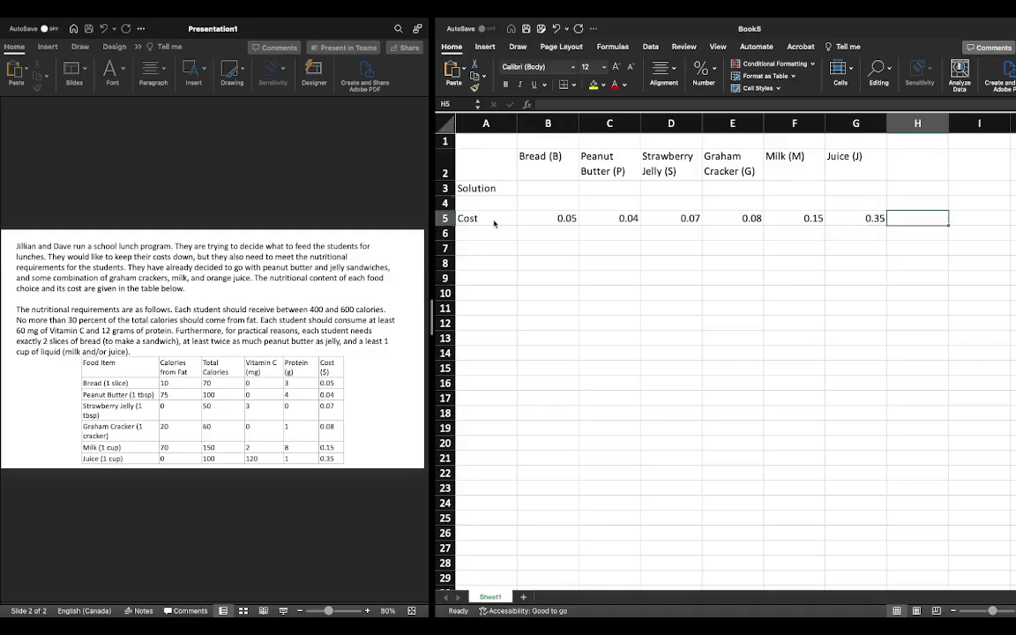
Format the food costs in B5:G5 with the dollar accounting number format.
{"action": "key", "text": "Left"}
{"action": "left_click", "coordinate": [566, 219]}
{"action": "left_click_drag", "start_coordinate": [567, 219], "coordinate": [861, 218]}
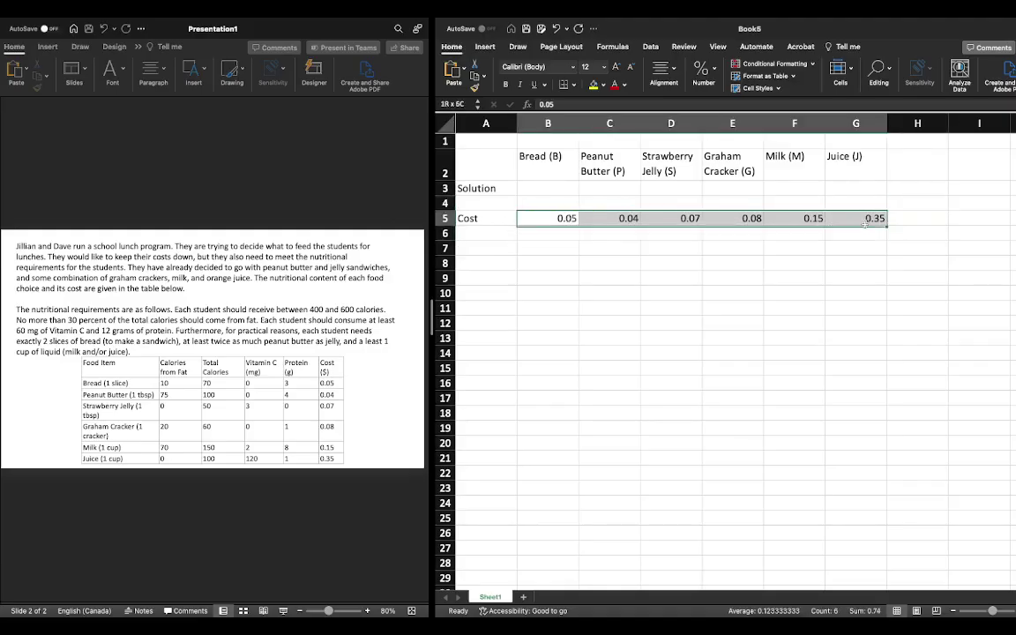
{"action": "left_click", "coordinate": [674, 73]}
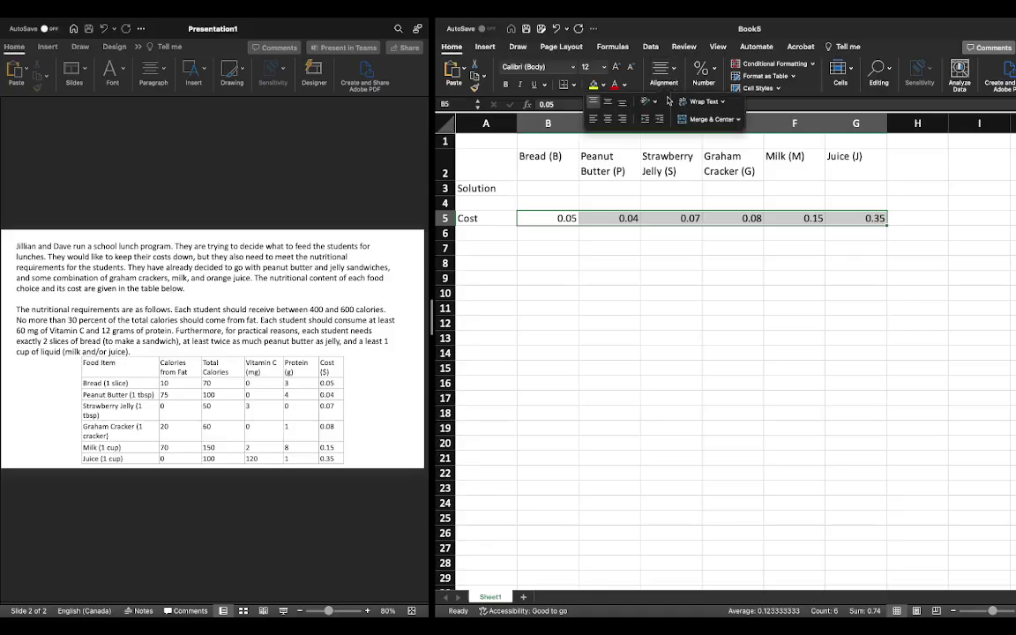
{"action": "left_click", "coordinate": [711, 69]}
{"action": "left_click", "coordinate": [711, 69]}
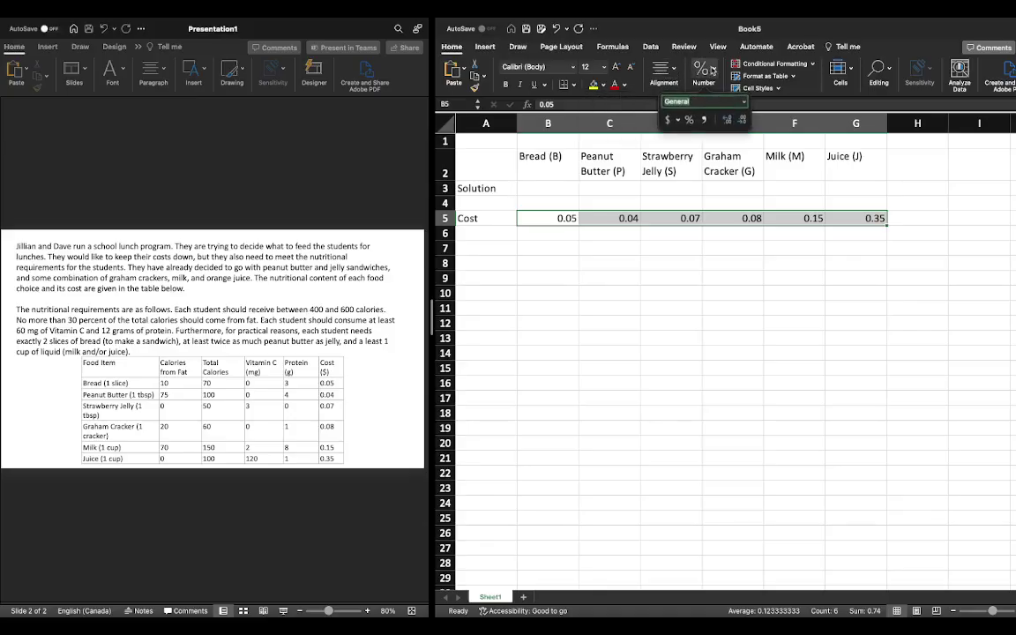
{"action": "left_click", "coordinate": [667, 119]}
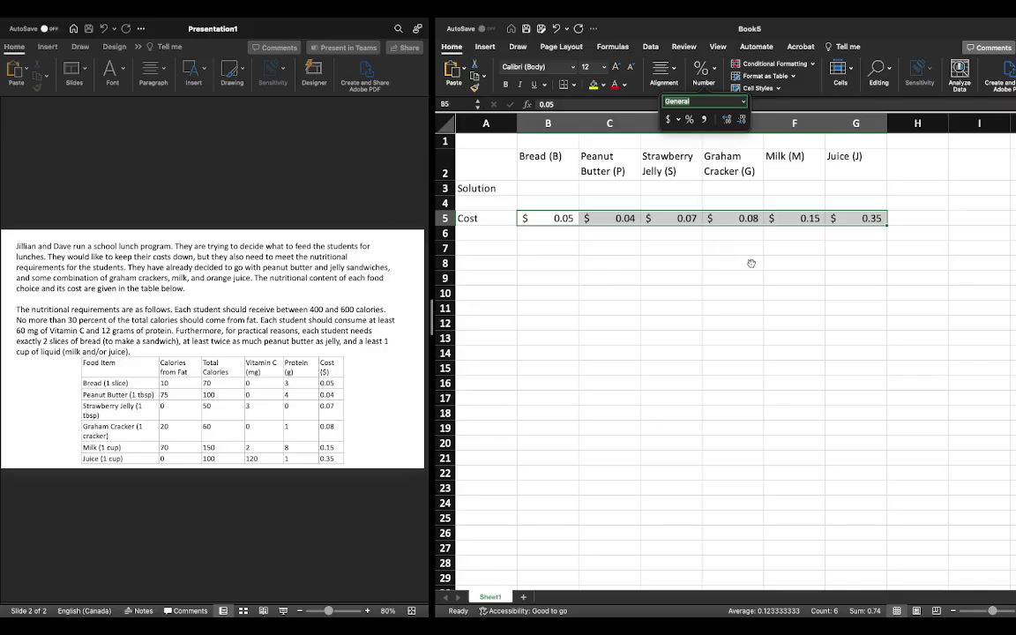
Give the solution cells B3:G3 outline and inside borders and a yellow background fill.
{"action": "left_click", "coordinate": [732, 203]}
{"action": "left_click", "coordinate": [893, 203]}
{"action": "left_click_drag", "start_coordinate": [851, 187], "coordinate": [529, 188]}
{"action": "right_click", "coordinate": [559, 189]}
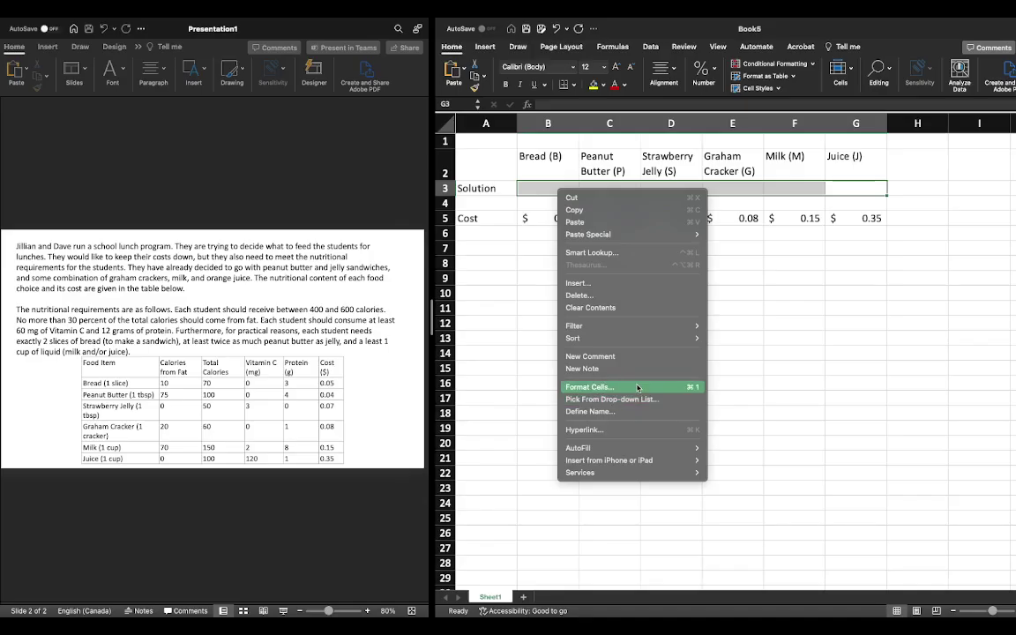
{"action": "left_click", "coordinate": [609, 388]}
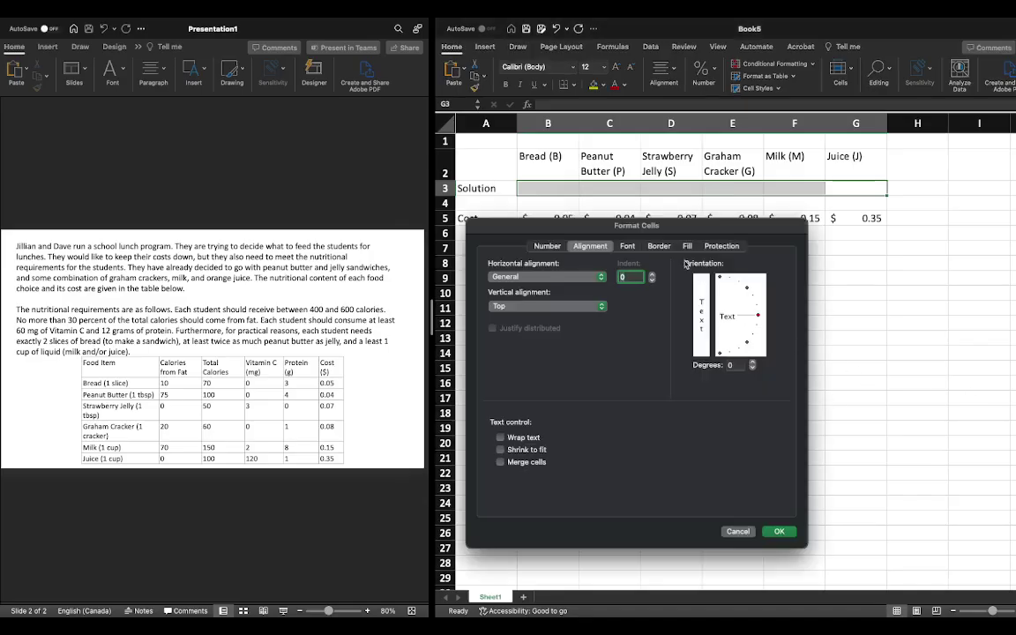
{"action": "left_click", "coordinate": [659, 246]}
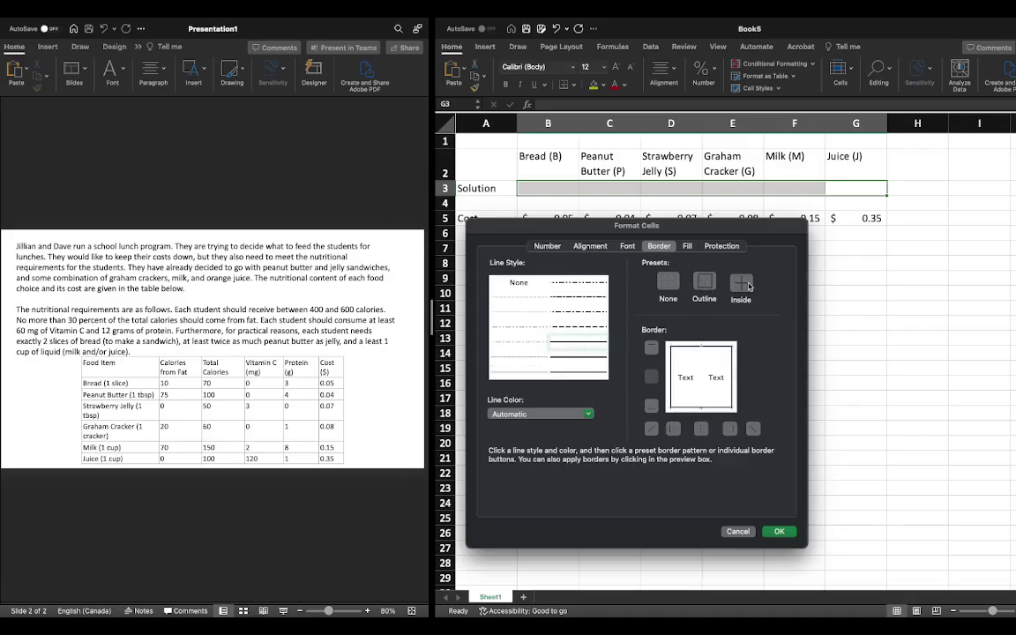
{"action": "left_click", "coordinate": [677, 255]}
{"action": "left_click", "coordinate": [547, 288]}
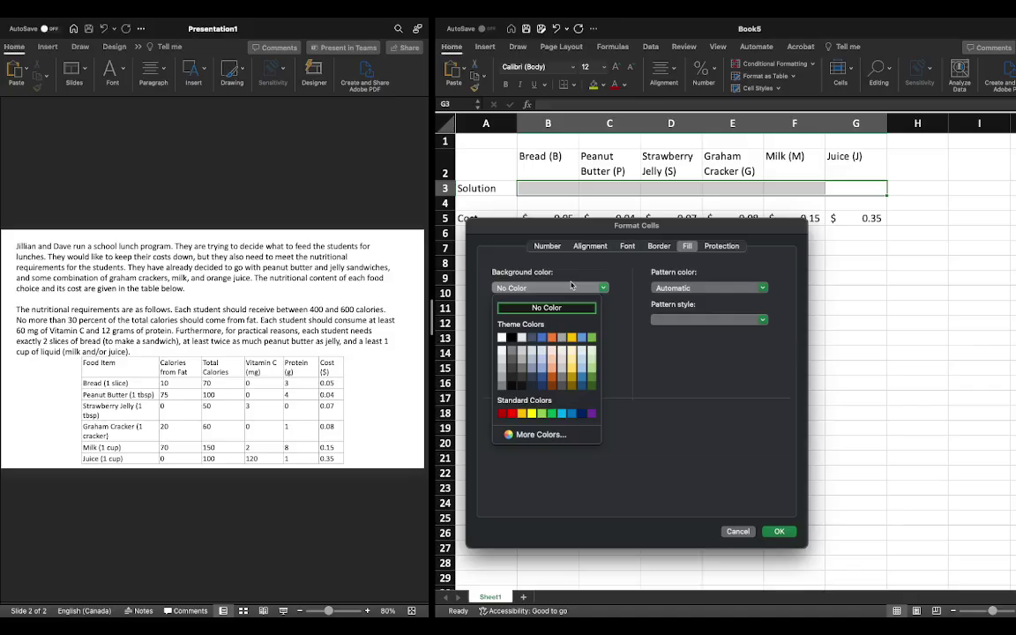
{"action": "left_click", "coordinate": [481, 378]}
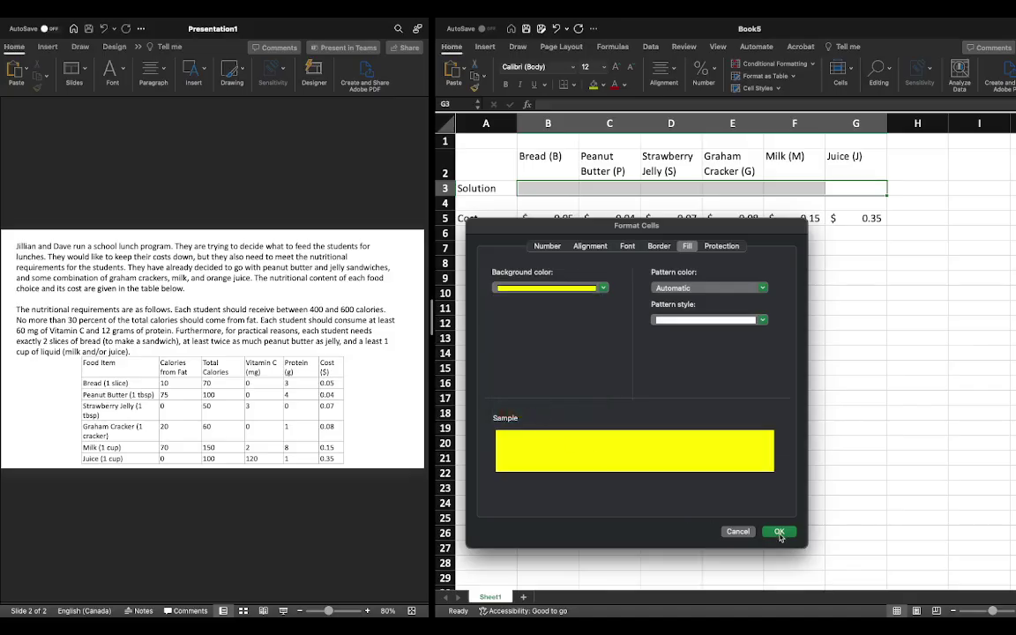
{"action": "left_click", "coordinate": [779, 532]}
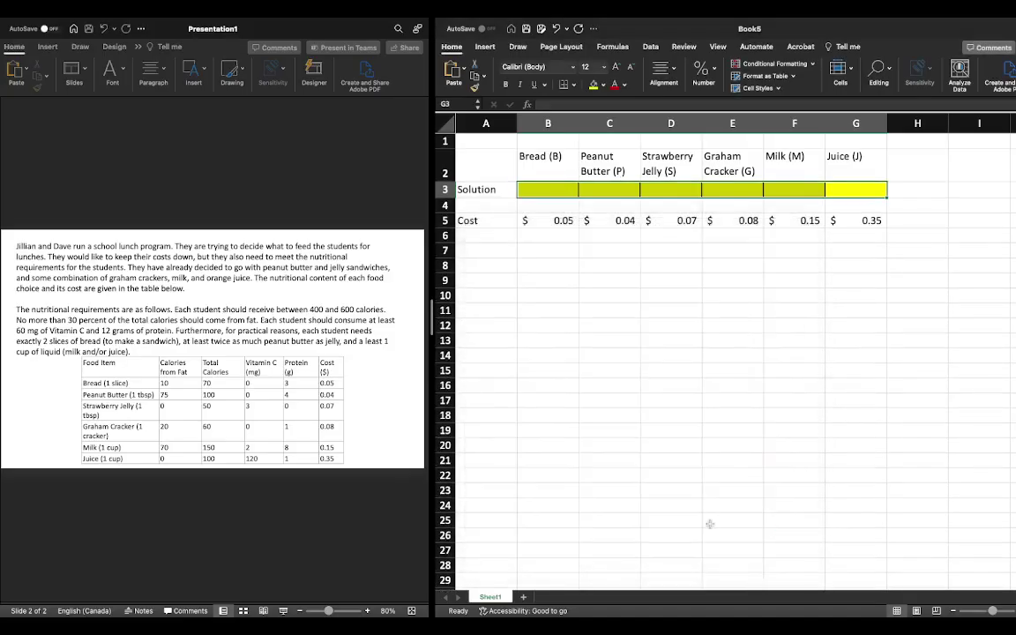
{"action": "left_click", "coordinate": [792, 282]}
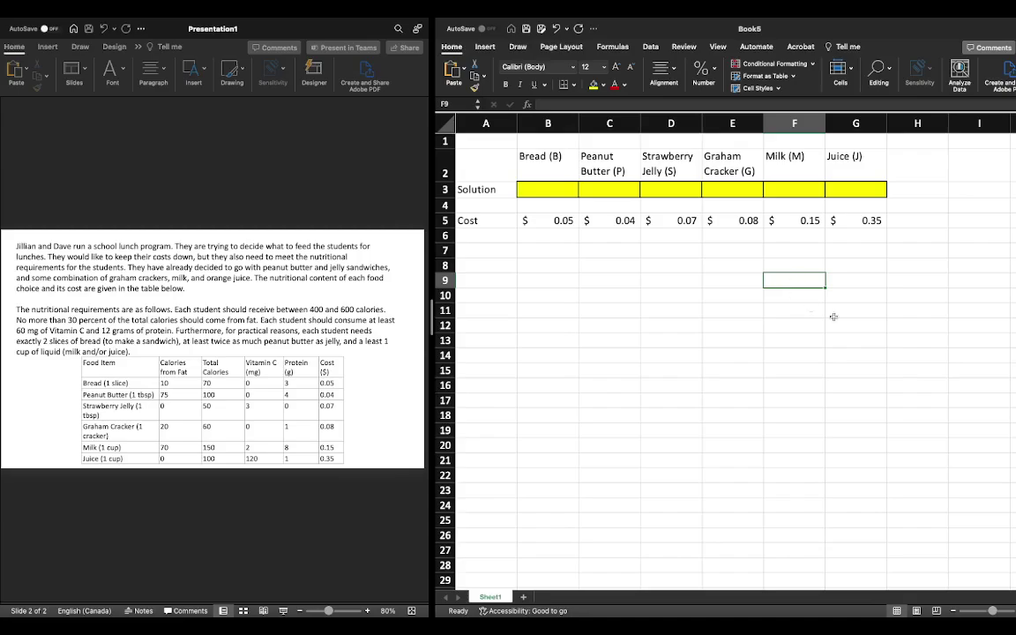
Enter the column header "Total" in H4.
{"action": "left_click", "coordinate": [914, 204]}
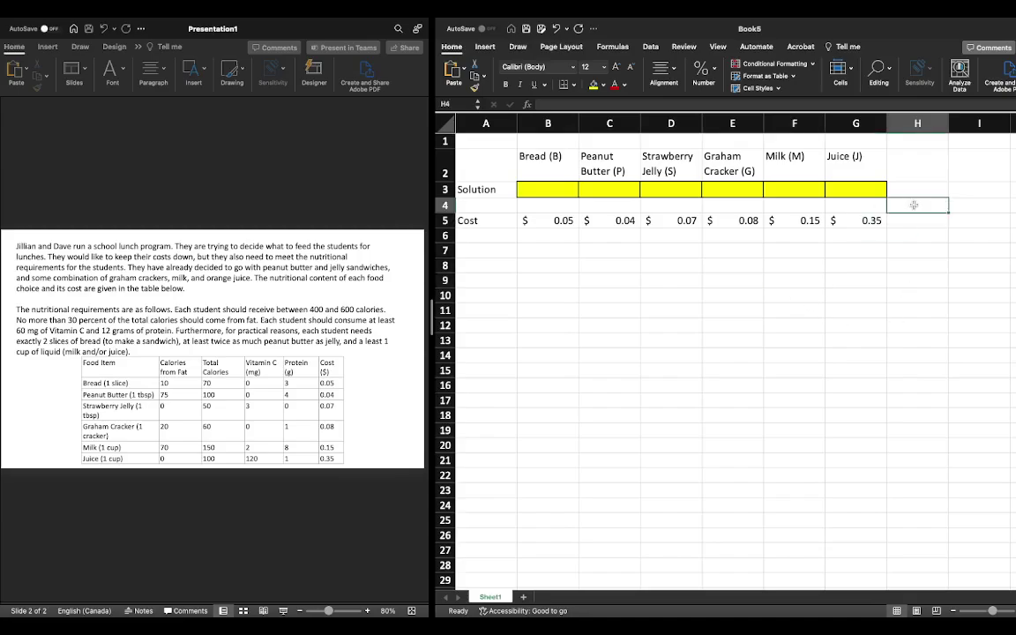
{"action": "type", "text": "Total"}
{"action": "key", "text": "Tab"}
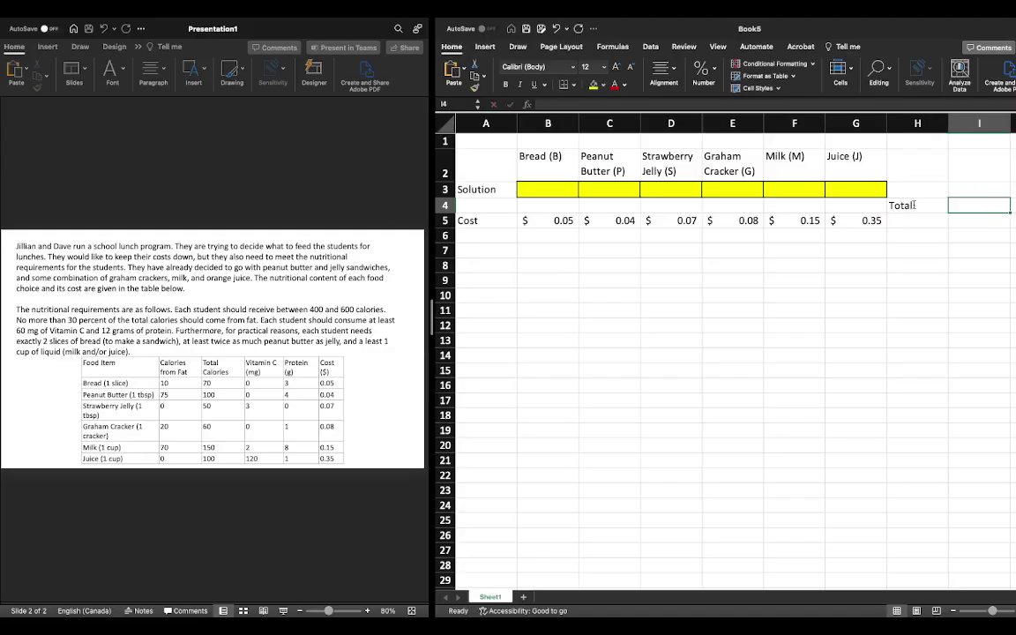
Write the objective function "Min Z= $0.05B + 0.04P + 0.07S + 0.08G + 0.15M + 0.35J" as text in I5.
{"action": "key", "text": "Down"}
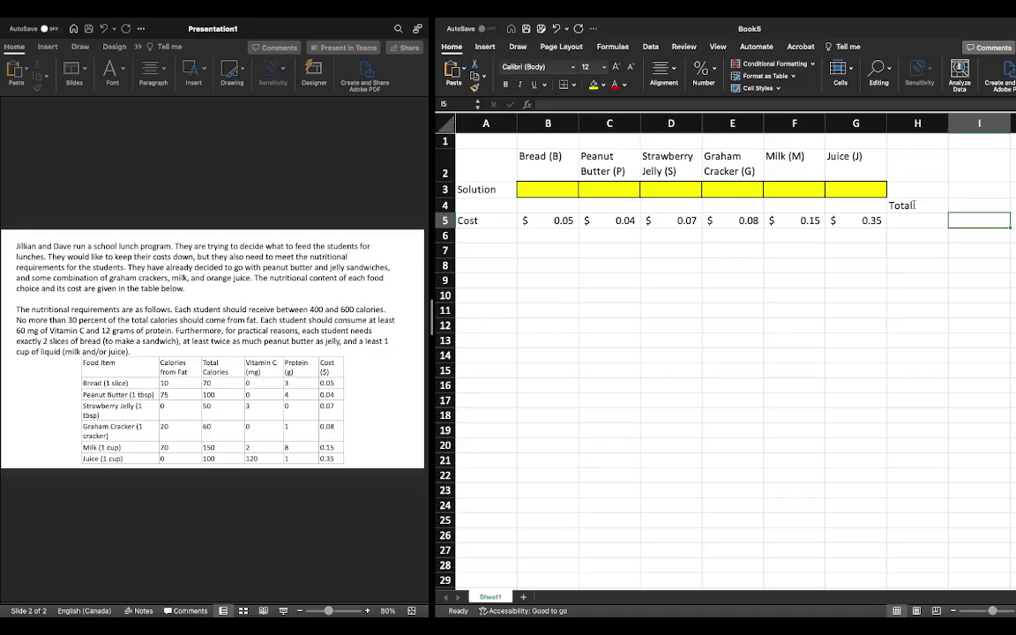
{"action": "type", "text": "Min Z"}
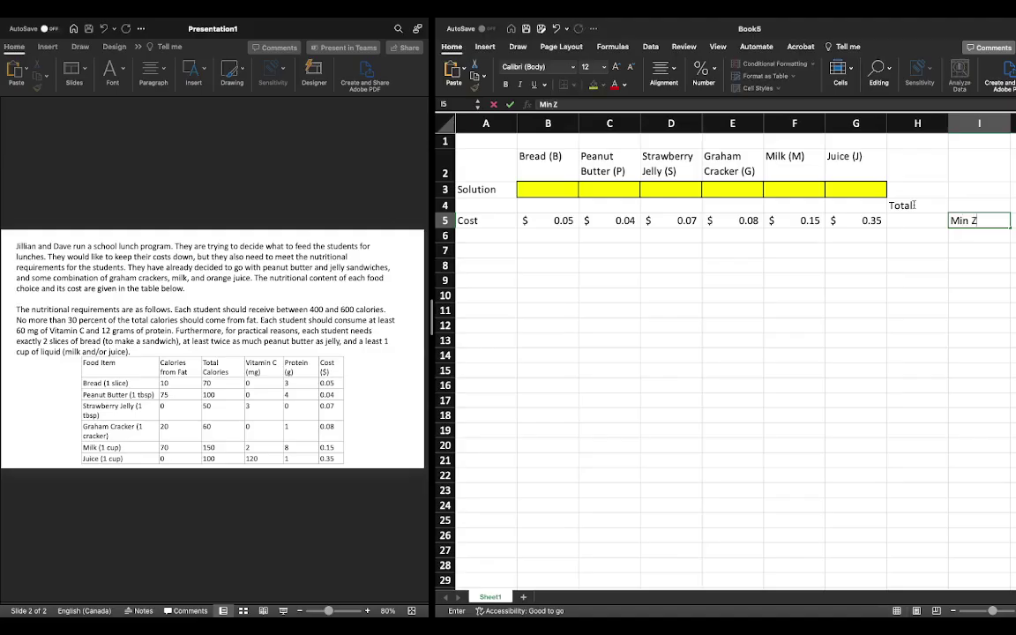
{"action": "type", "text": "= $0.,"}
{"action": "key", "text": "BackSpace"}
{"action": "type", "text": "058"}
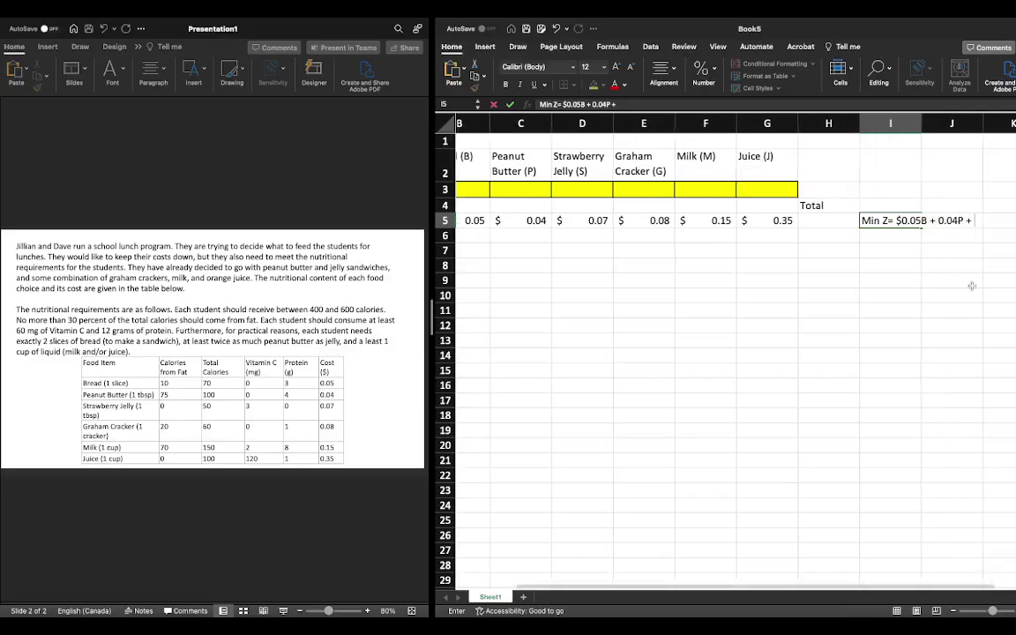
{"action": "scroll", "coordinate": [875, 257], "scroll_direction": "right", "scroll_amount": 2}
{"action": "type", "text": "0.0"}
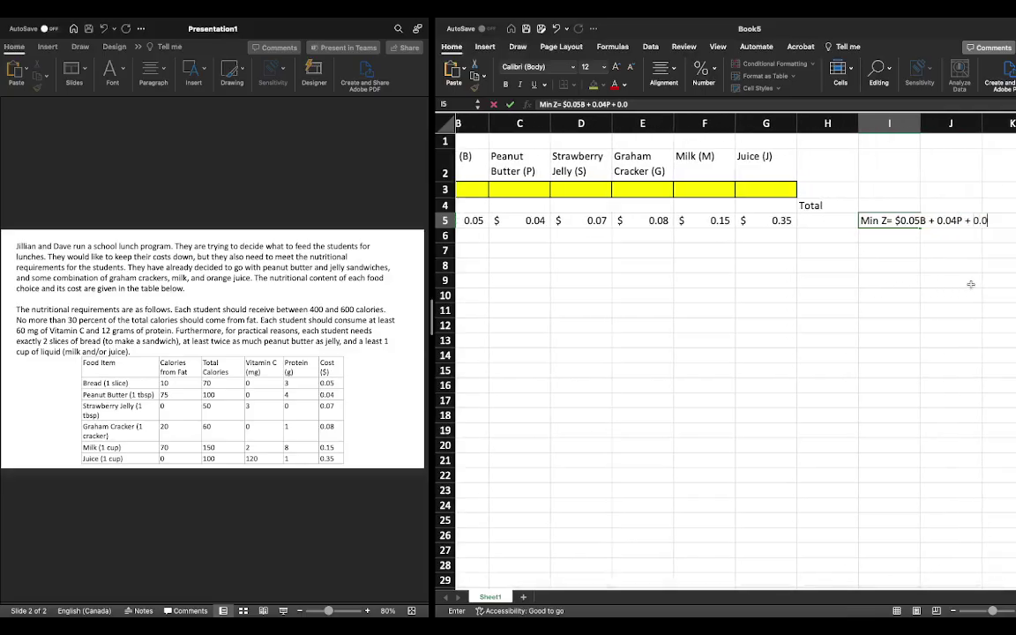
{"action": "type", "text": "7S + 0.08G +"}
{"action": "type", "text": "0.15M"}
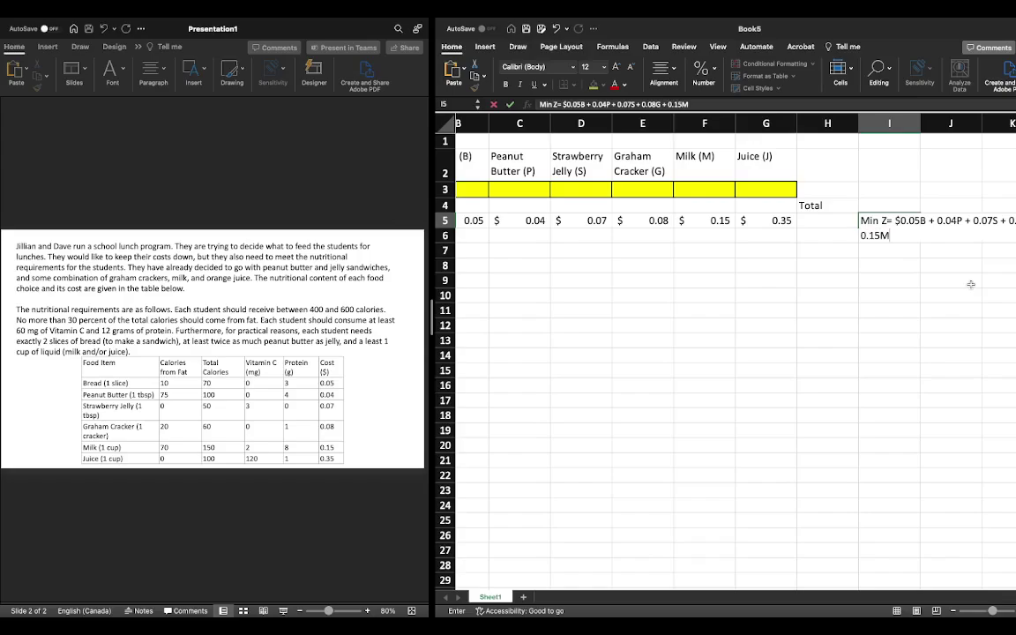
{"action": "type", "text": " + 0.35J"}
{"action": "key", "text": "Return"}
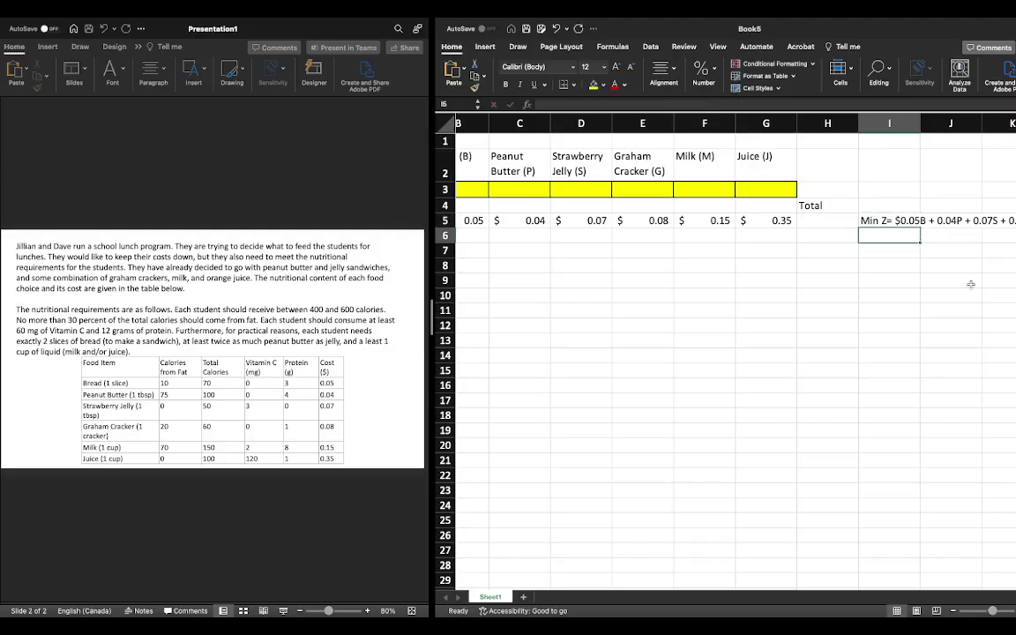
{"action": "scroll", "coordinate": [971, 284], "scroll_direction": "right", "scroll_amount": 3}
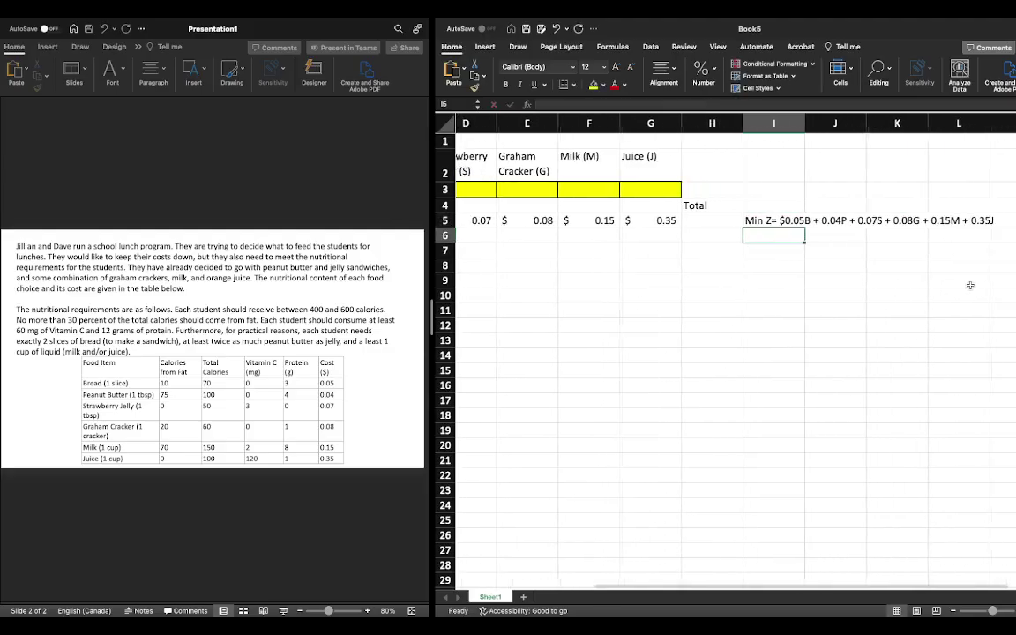
{"action": "left_click", "coordinate": [751, 220]}
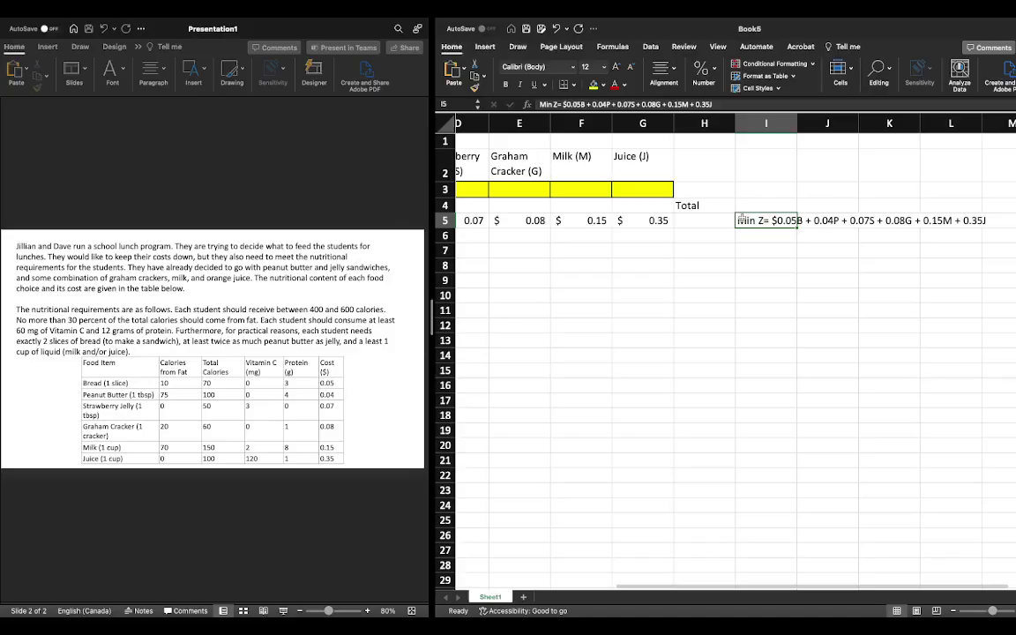
Enter the labels "Constraints" in A7 and "Minimum Calories" in A8, and widen column A to fit them.
{"action": "scroll", "coordinate": [697, 231], "scroll_direction": "left", "scroll_amount": 3}
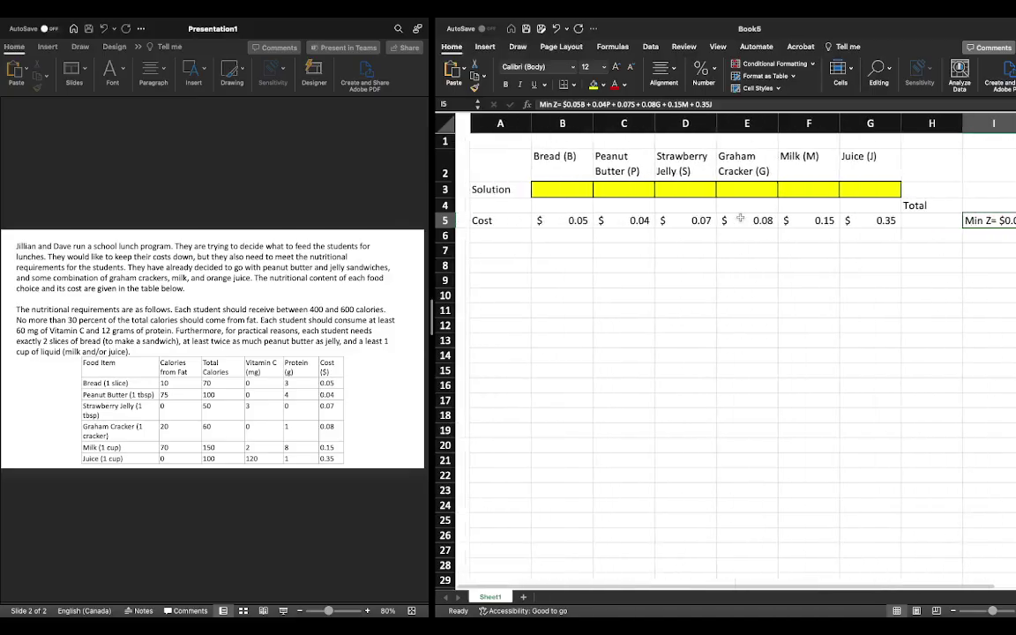
{"action": "left_click", "coordinate": [484, 252]}
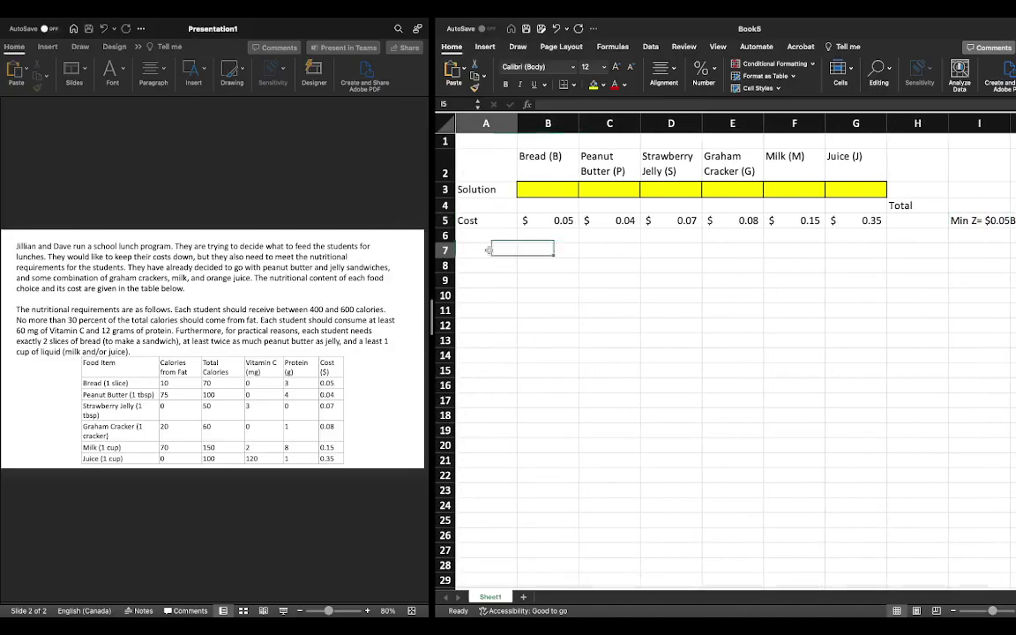
{"action": "type", "text": "Constraints"}
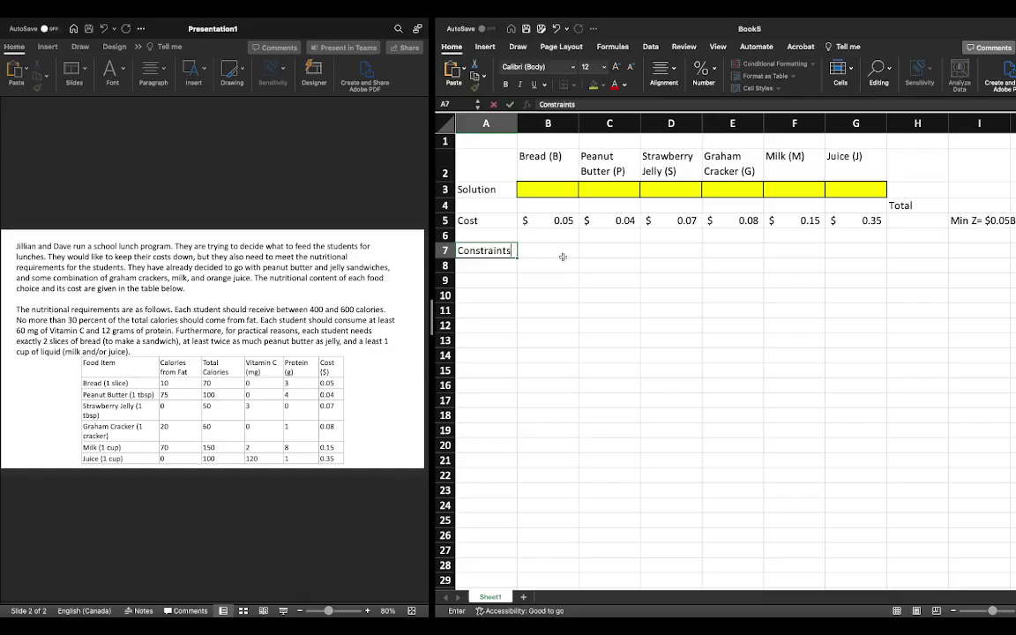
{"action": "key", "text": "Return"}
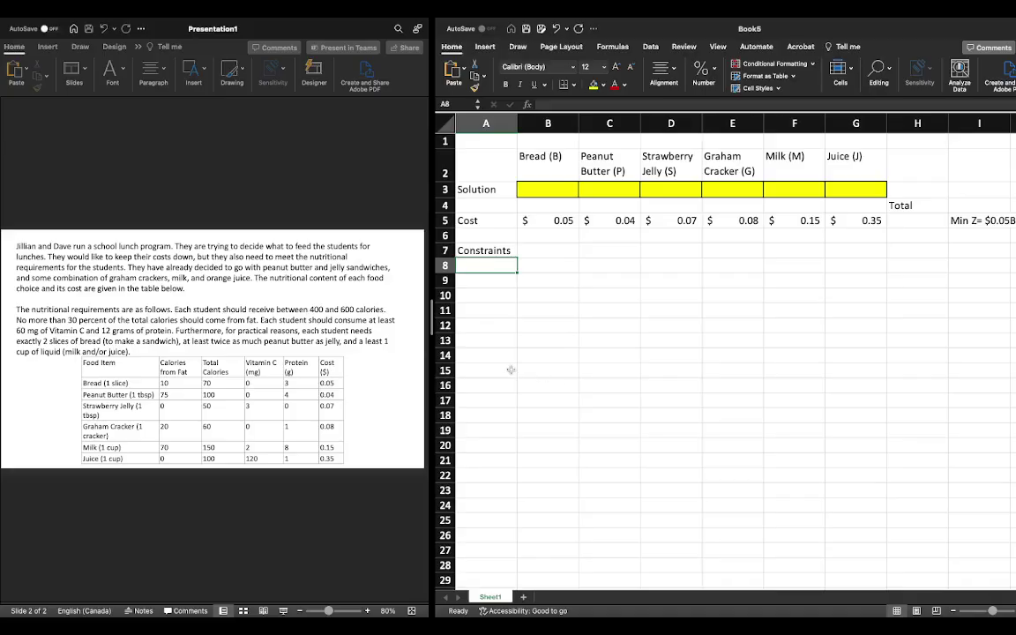
{"action": "type", "text": "Min"}
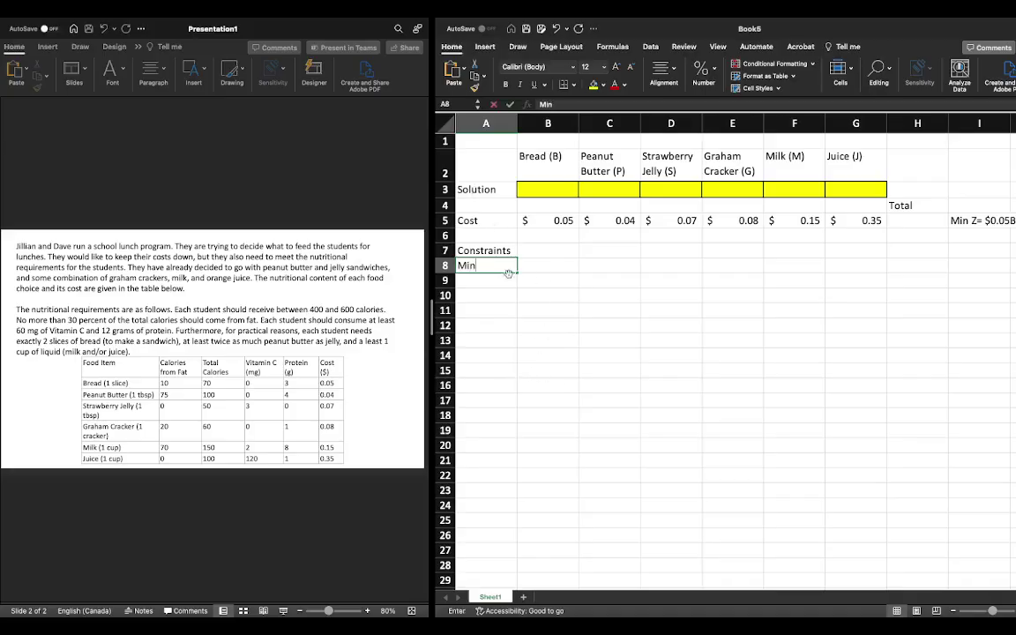
{"action": "type", "text": "imum Calories"}
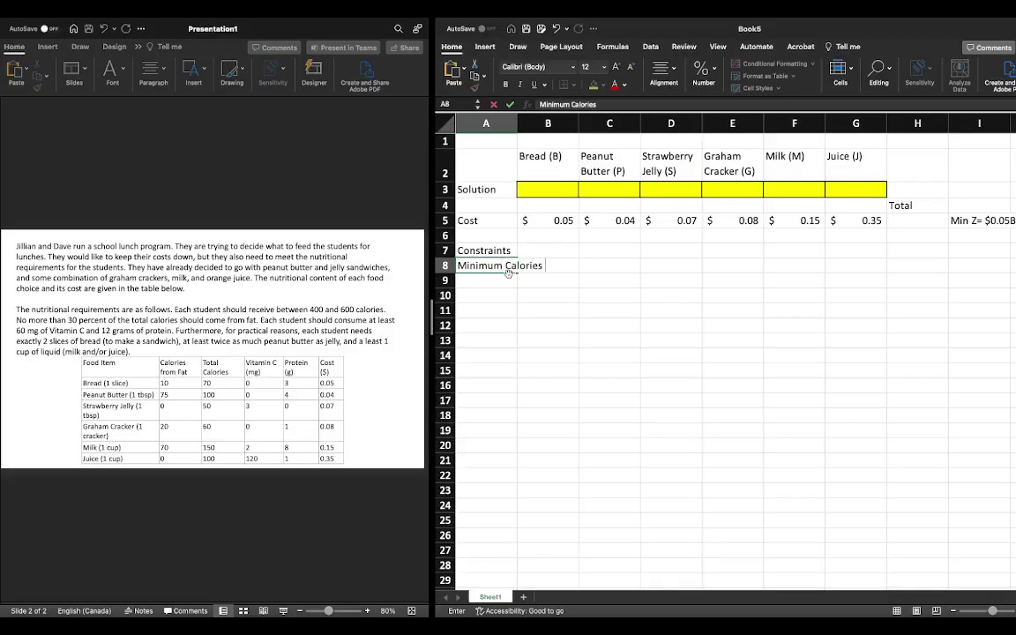
{"action": "key", "text": "Return"}
{"action": "left_click_drag", "start_coordinate": [516, 123], "coordinate": [548, 122]}
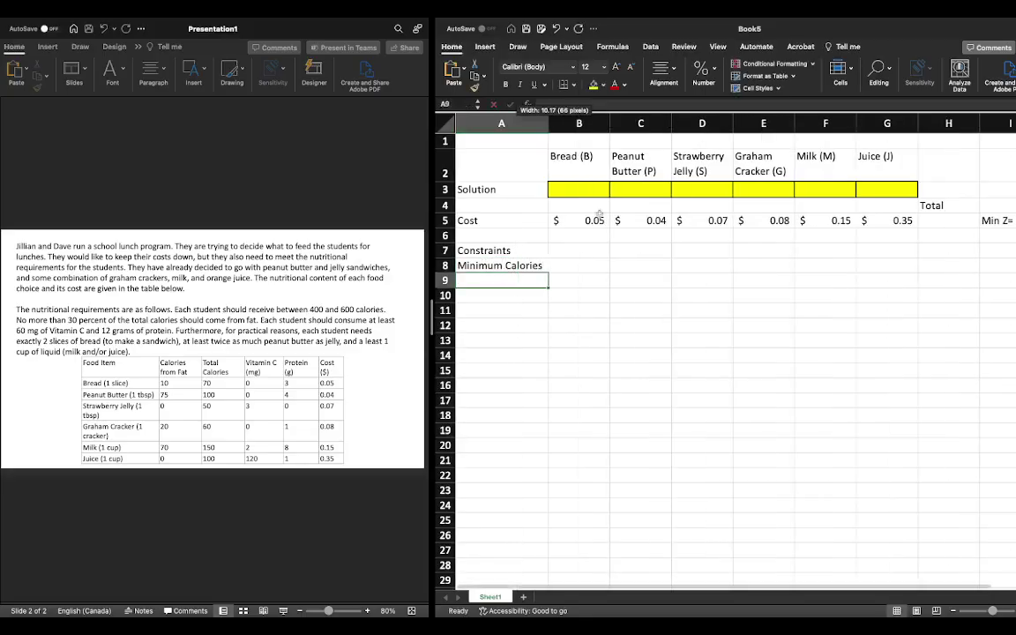
Enter the minimum-calories coefficients 70 for bread in B8 and 100 for peanut butter in C8.
{"action": "left_click", "coordinate": [586, 264]}
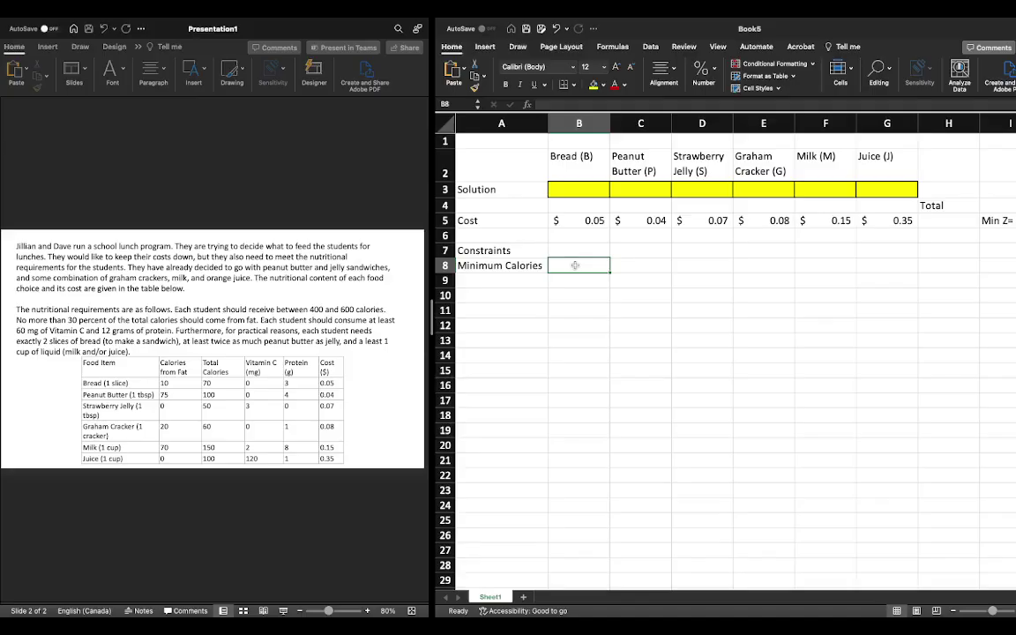
{"action": "type", "text": "70"}
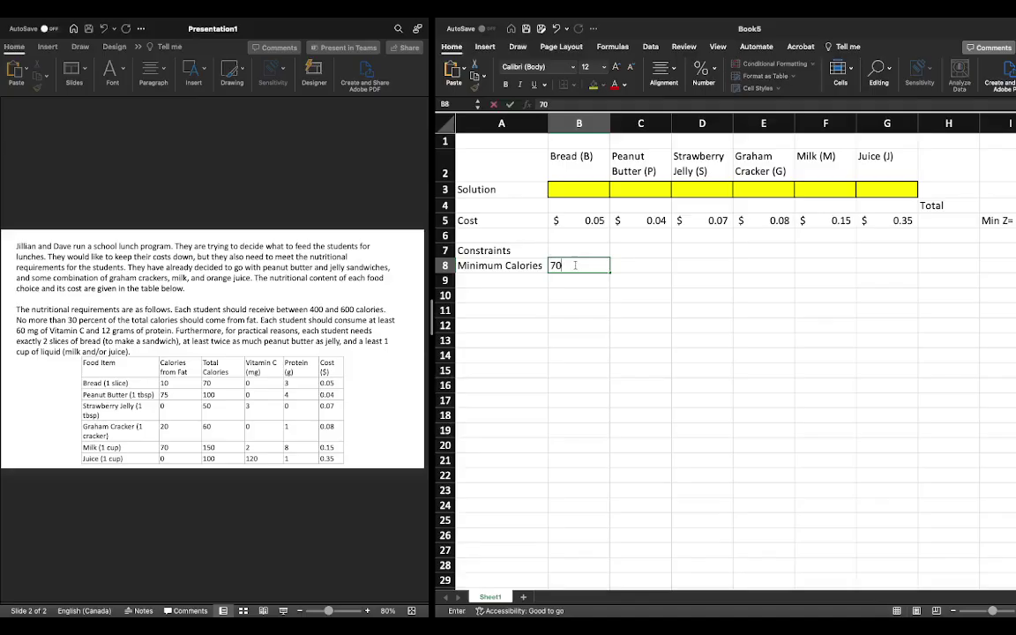
{"action": "key", "text": "Tab"}
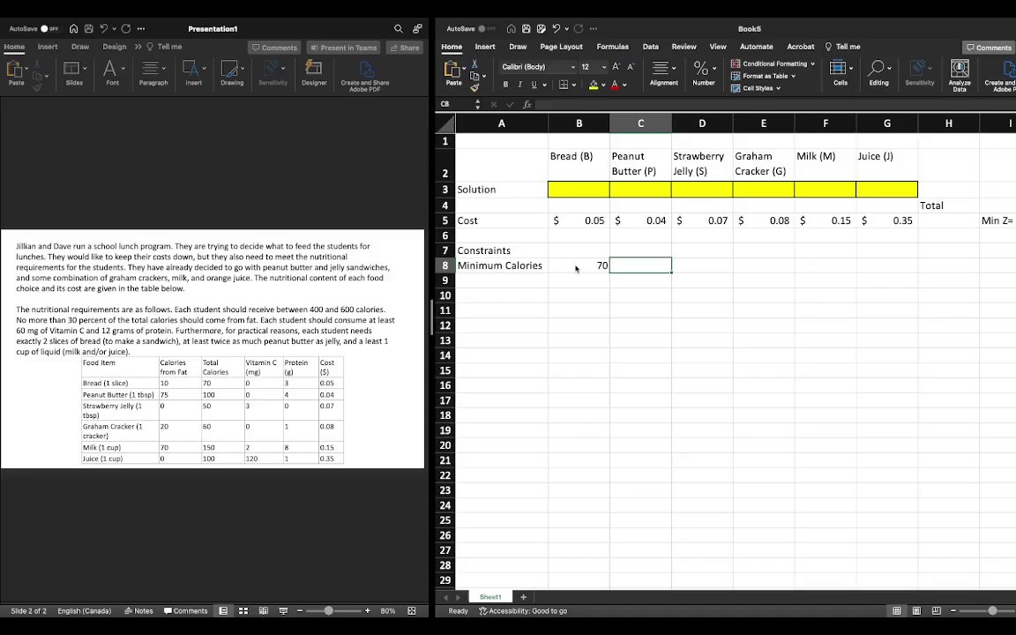
{"action": "type", "text": "100"}
{"action": "key", "text": "Tab"}
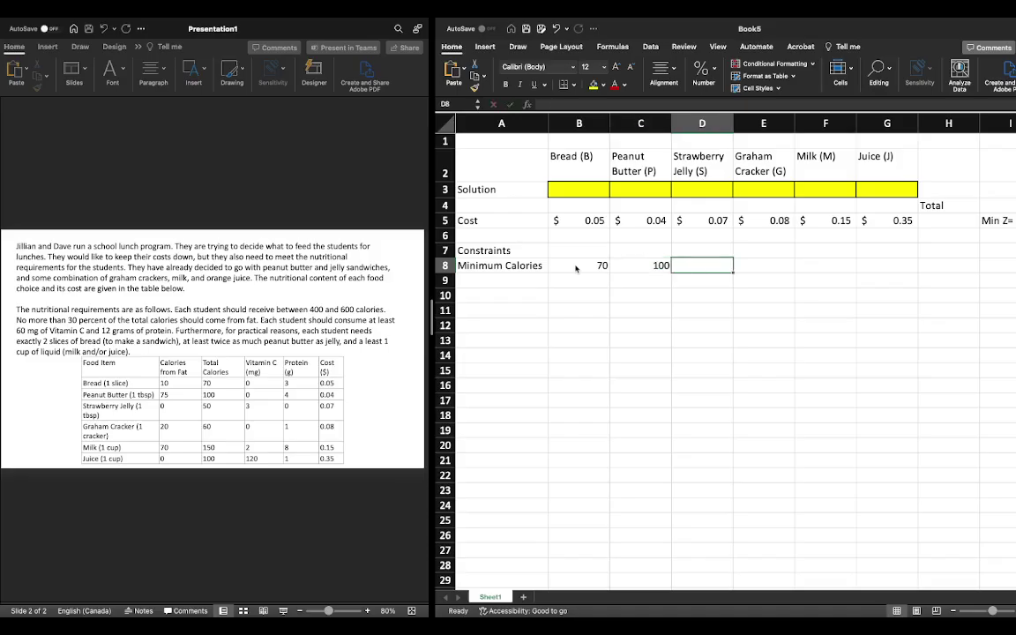
Complete the minimum-calories coefficients with 50 in D8, 60 in E8, 150 in F8 and 100 in G8.
{"action": "type", "text": "50"}
{"action": "key", "text": "Tab"}
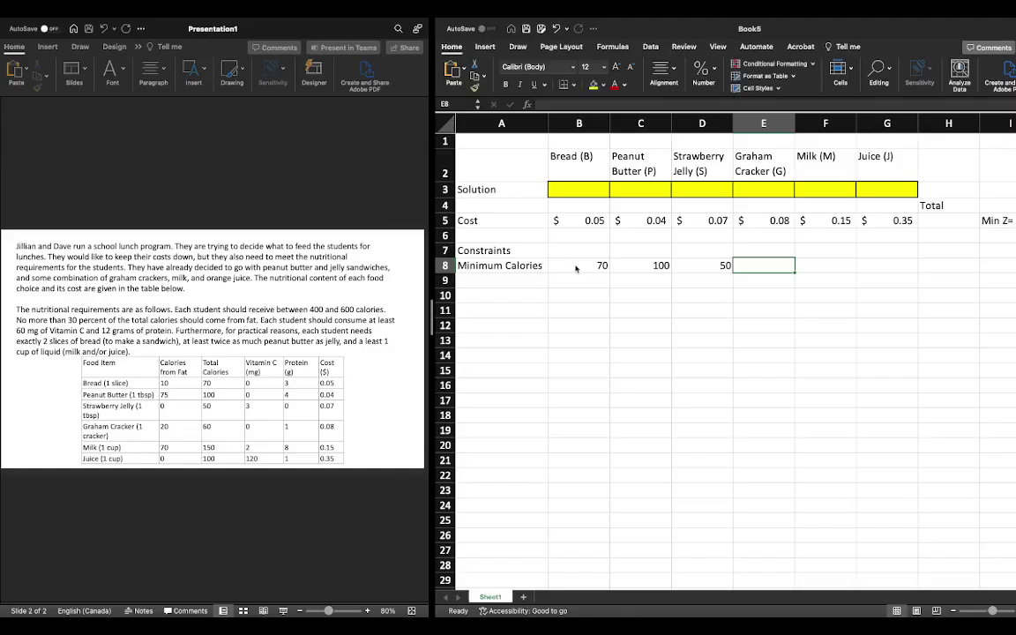
{"action": "type", "text": "60"}
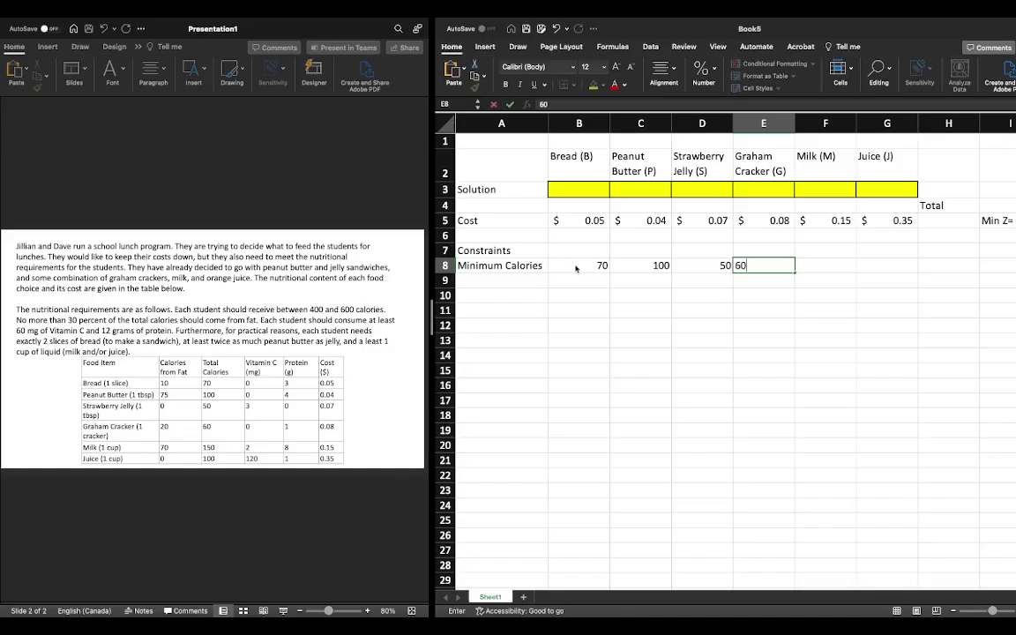
{"action": "key", "text": "Tab"}
{"action": "type", "text": "150"}
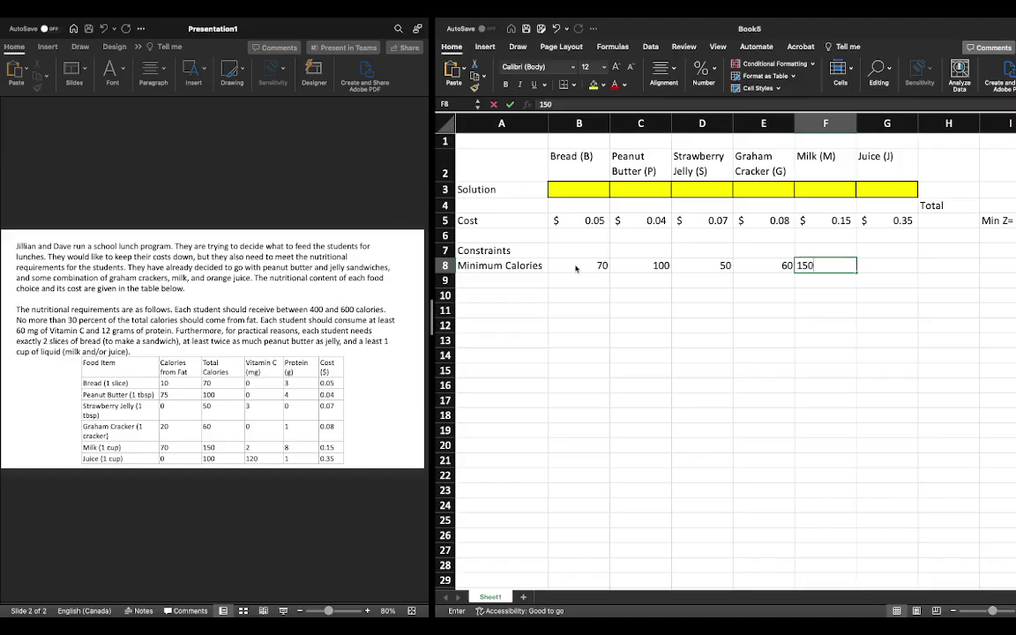
{"action": "key", "text": "Tab"}
{"action": "type", "text": "100"}
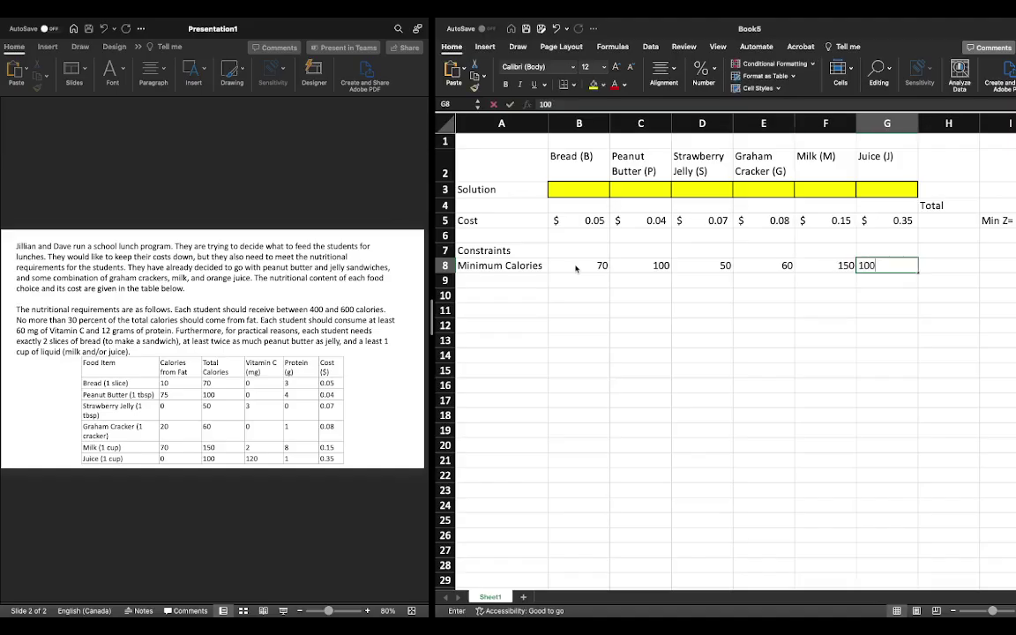
{"action": "key", "text": "Tab"}
Enter the constraint column headers "LHS" in H7 and "RHS" in J7.
{"action": "key", "text": "Up"}
{"action": "type", "text": "LHS"}
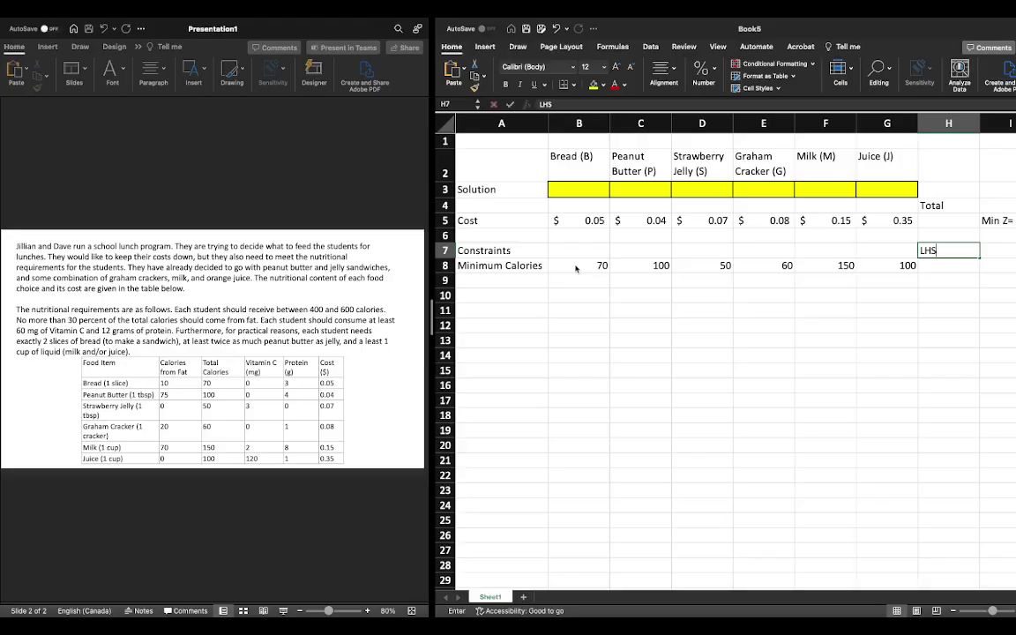
{"action": "key", "text": "Tab"}
{"action": "key", "text": "Tab"}
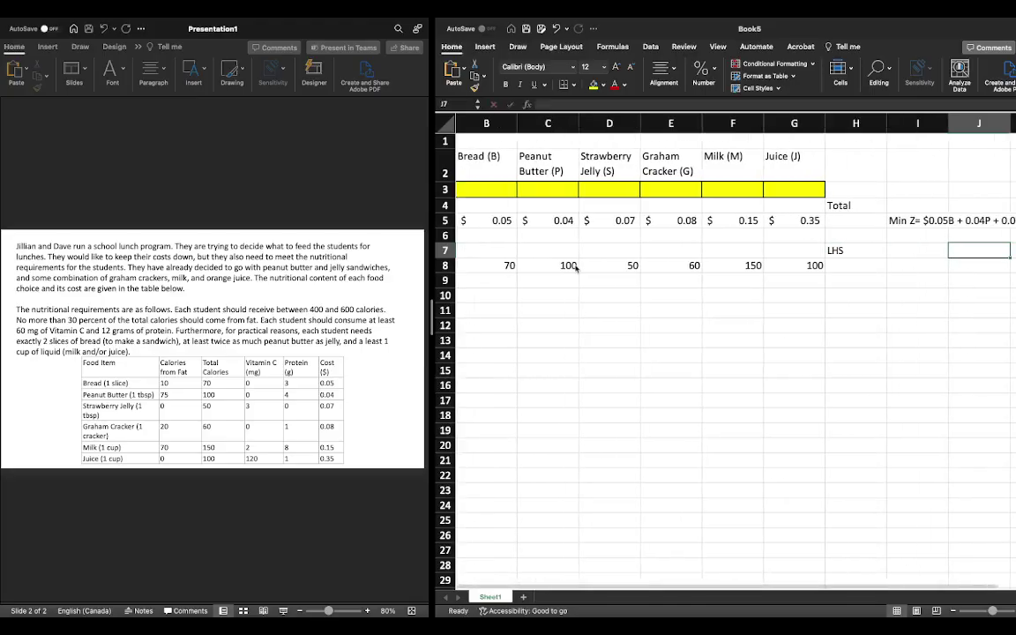
{"action": "type", "text": "RHS"}
{"action": "key", "text": "Return"}
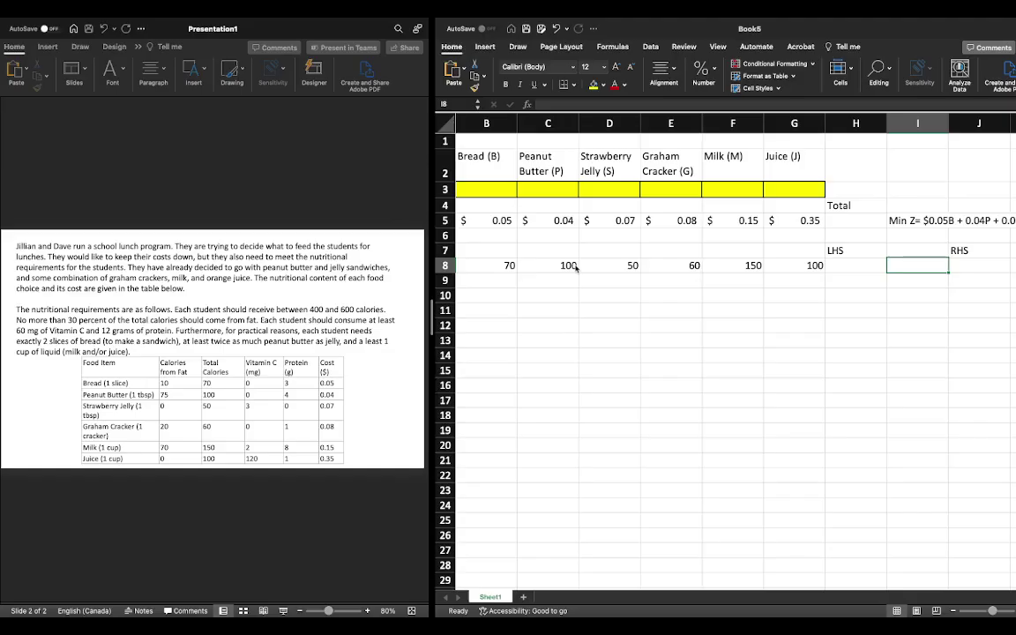
Enter the minimum-calories relation ">=" in I8 and its limit 400 in J8.
{"action": "type", "text": ">="}
{"action": "key", "text": "Tab"}
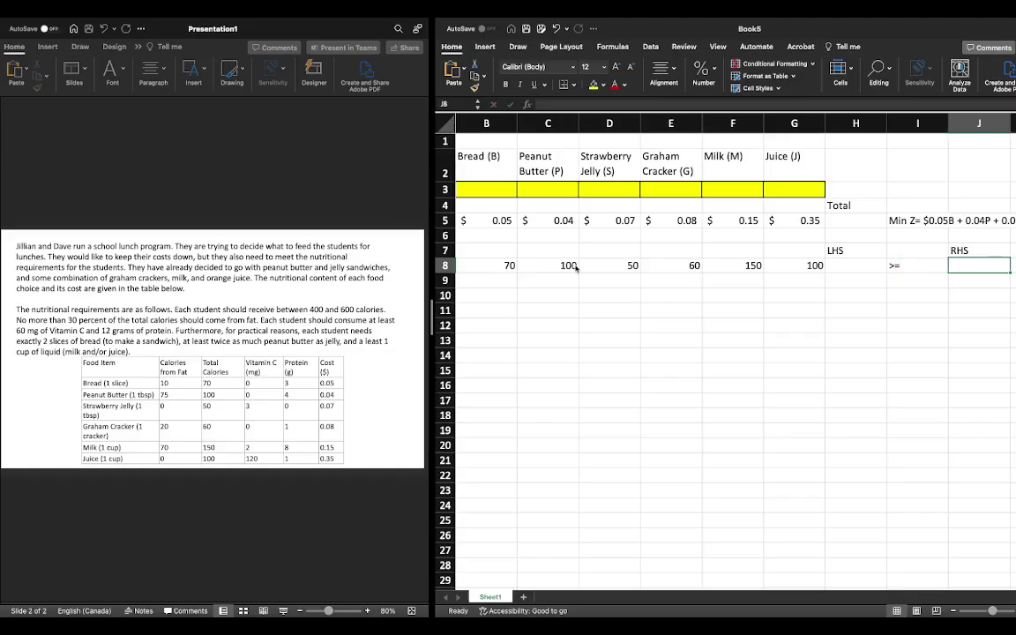
{"action": "type", "text": "400"}
{"action": "key", "text": "Return"}
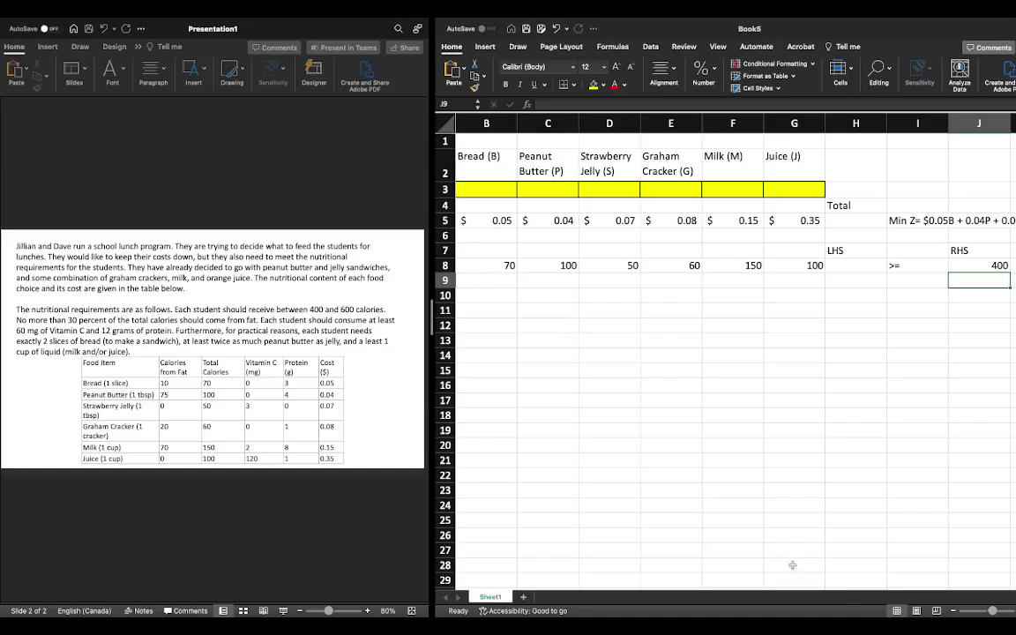
Enter the constraint label "Maximum Calories" in A9.
{"action": "left_click", "coordinate": [960, 612]}
{"action": "scroll", "coordinate": [600, 397], "scroll_direction": "left", "scroll_amount": 3}
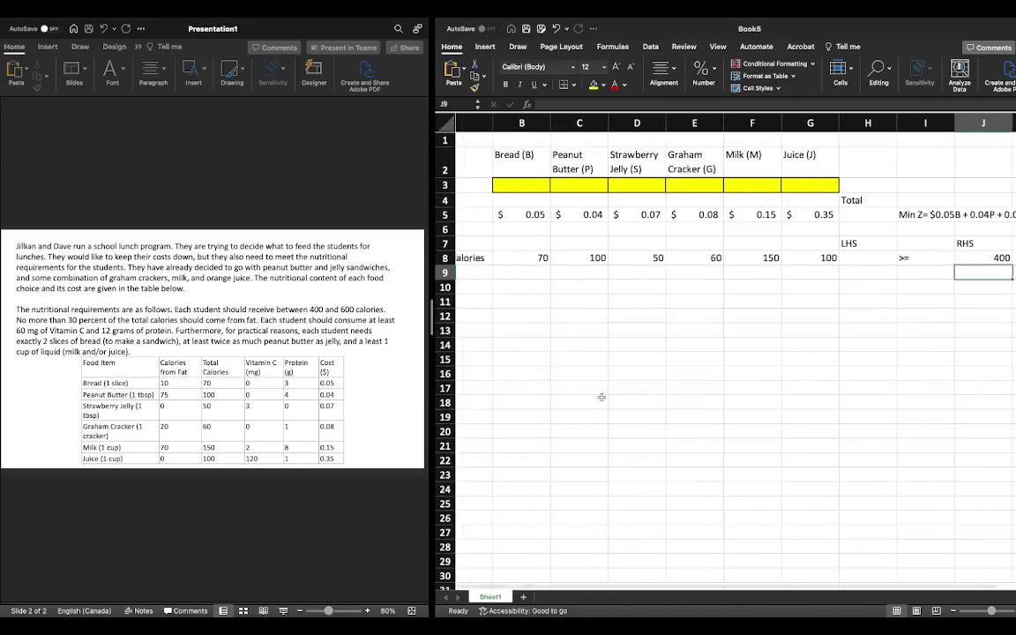
{"action": "scroll", "coordinate": [601, 397], "scroll_direction": "left", "scroll_amount": 2}
{"action": "scroll", "coordinate": [532, 244], "scroll_direction": "right", "scroll_amount": 1}
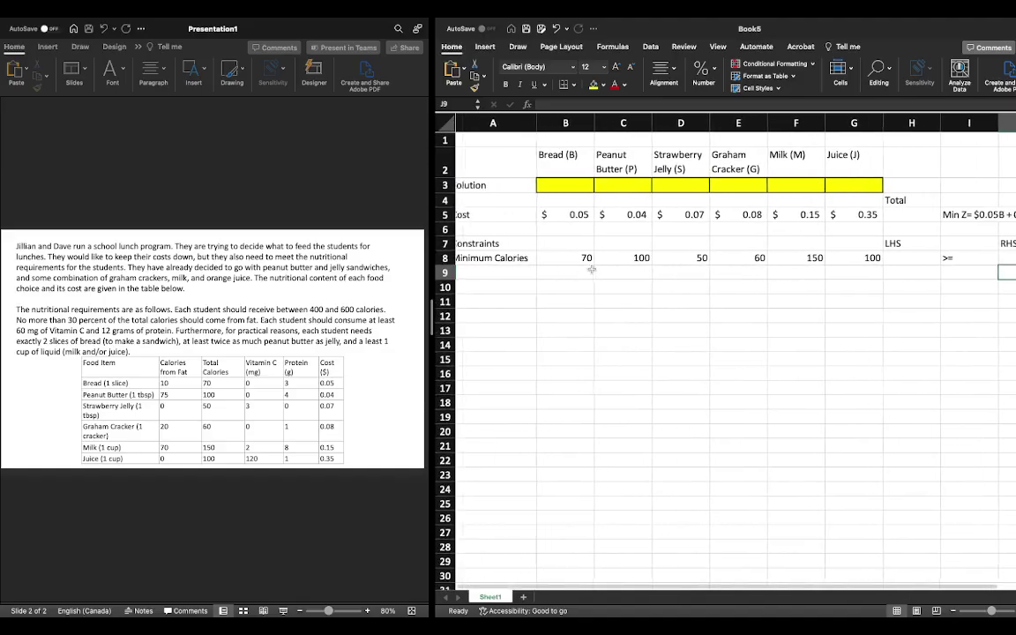
{"action": "scroll", "coordinate": [506, 267], "scroll_direction": "left", "scroll_amount": 1}
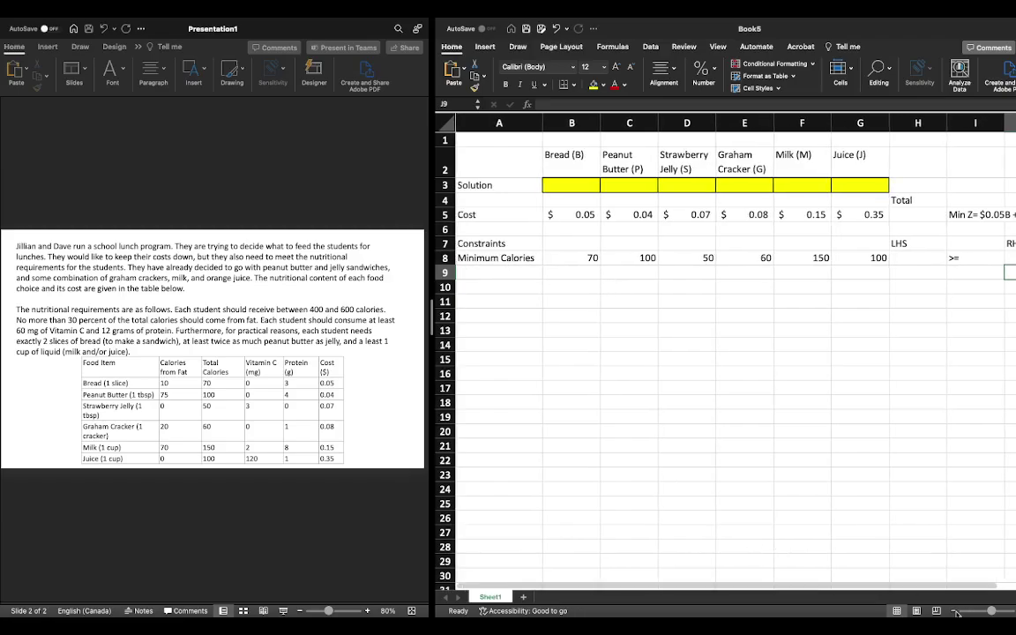
{"action": "scroll", "coordinate": [904, 562], "scroll_direction": "down", "scroll_amount": 1}
{"action": "left_click", "coordinate": [502, 265]}
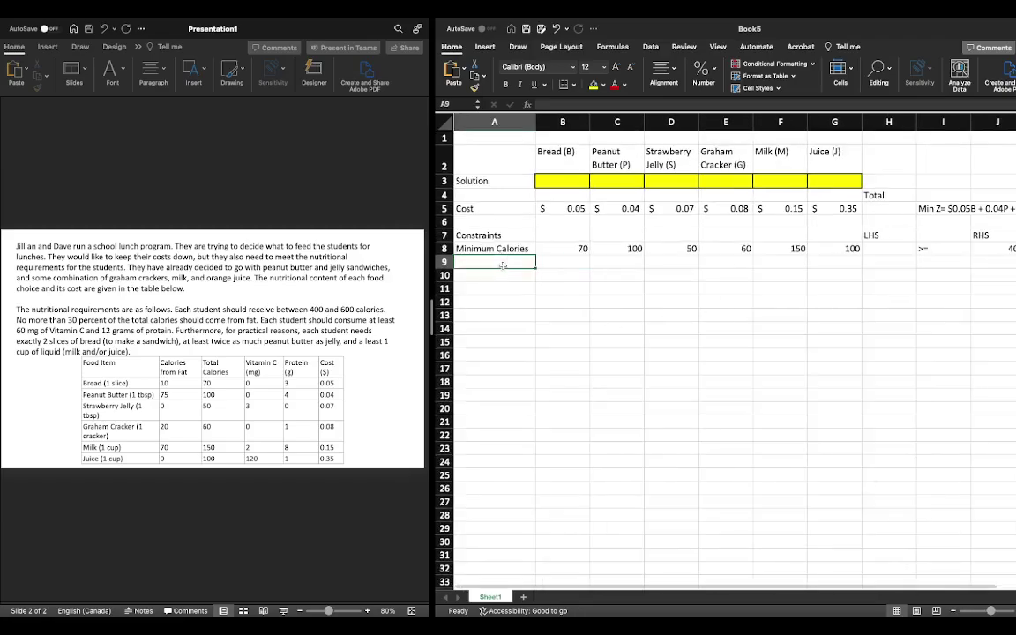
{"action": "type", "text": "Maximu"}
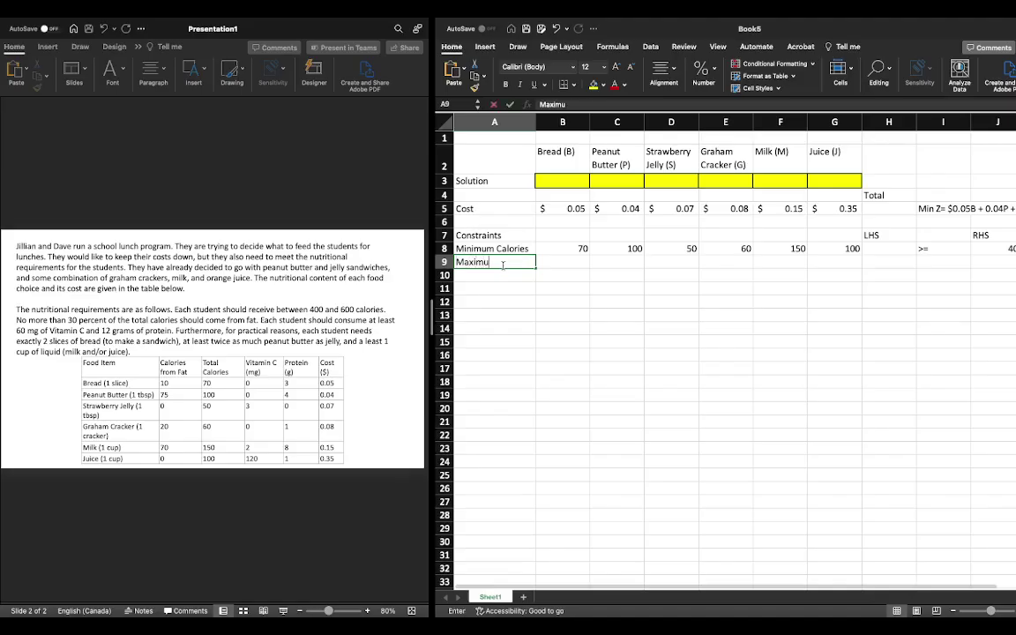
{"action": "type", "text": "m Calories"}
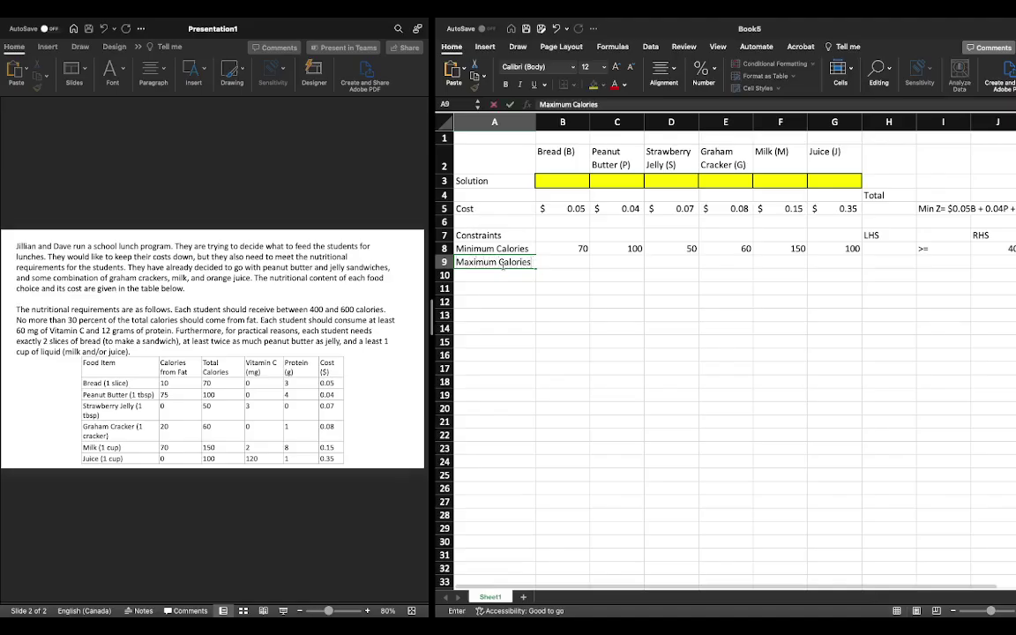
{"action": "key", "text": "Tab"}
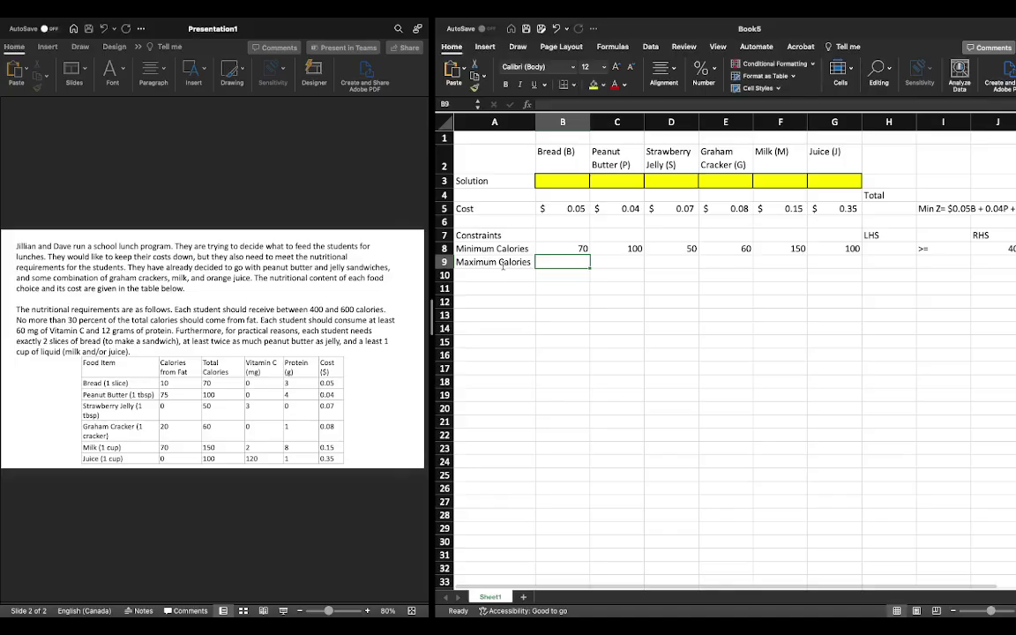
Enter the maximum-calories coefficients 70, 100, 50, 60, 150 and 100 in cells B9 through G9.
{"action": "type", "text": "70"}
{"action": "key", "text": "Tab"}
{"action": "type", "text": "100"}
{"action": "key", "text": "Tab"}
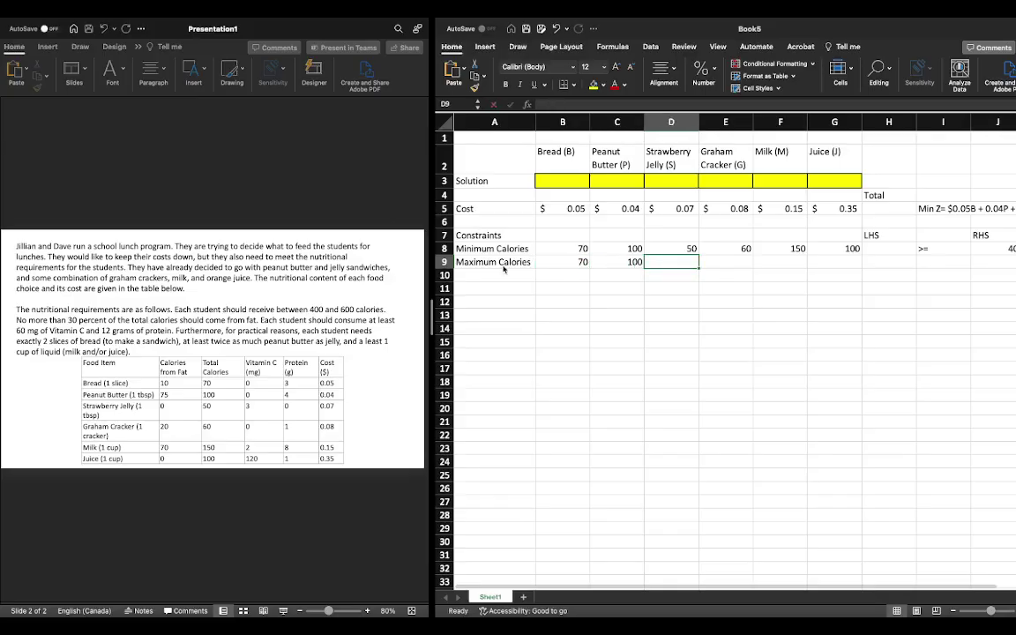
{"action": "type", "text": "50"}
{"action": "key", "text": "Tab"}
{"action": "type", "text": "60"}
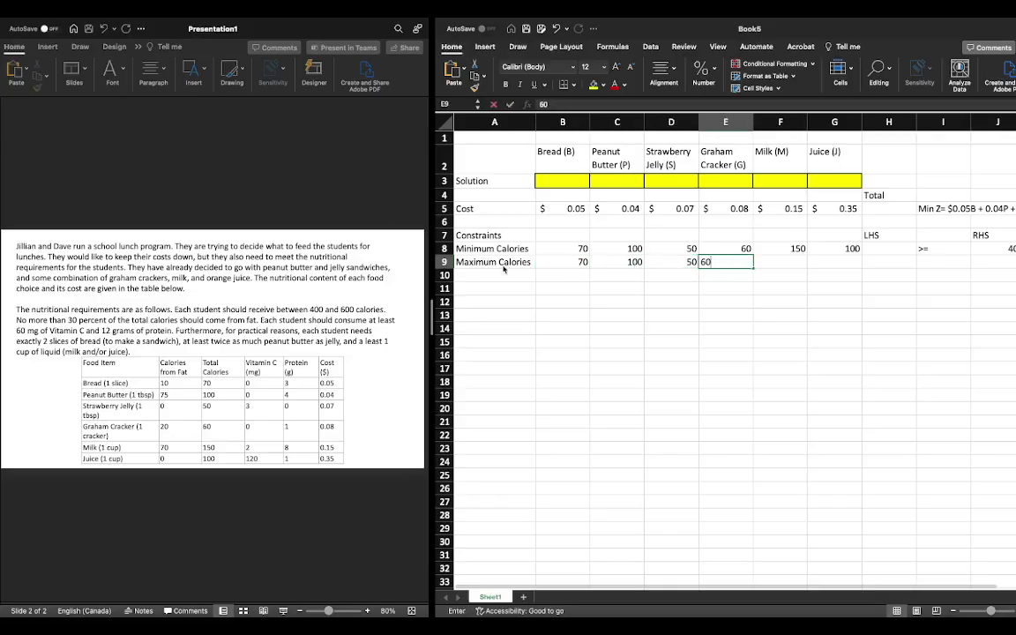
{"action": "key", "text": "Tab"}
{"action": "type", "text": "150"}
{"action": "key", "text": "Tab"}
{"action": "type", "text": "100"}
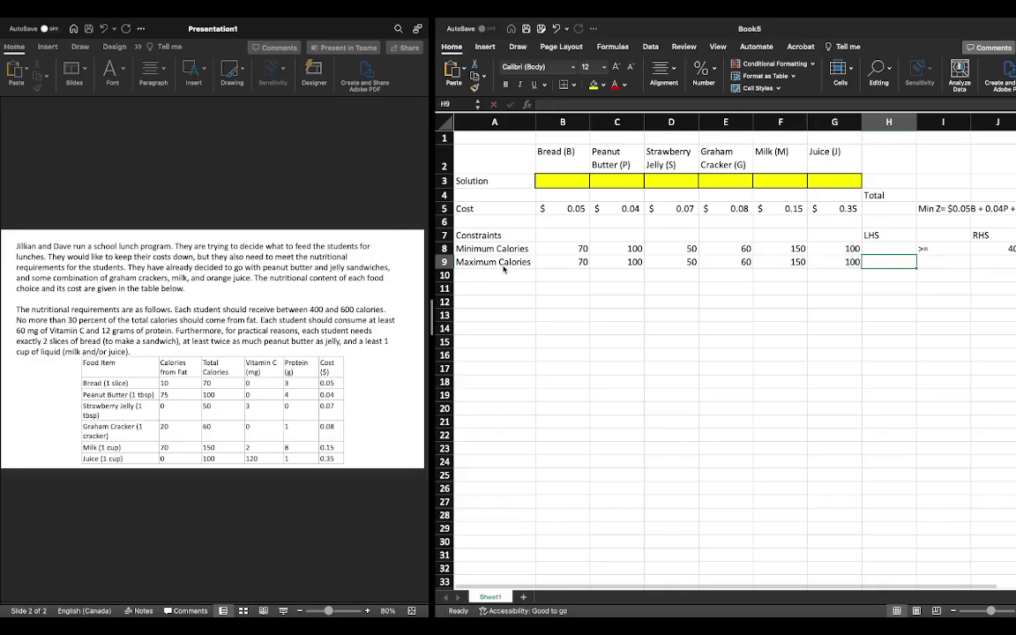
{"action": "key", "text": "Tab"}
Enter the maximum-calories relation "<=" in I9 and its limit 600 in J9.
{"action": "key", "text": "Tab"}
{"action": "type", "text": "<="}
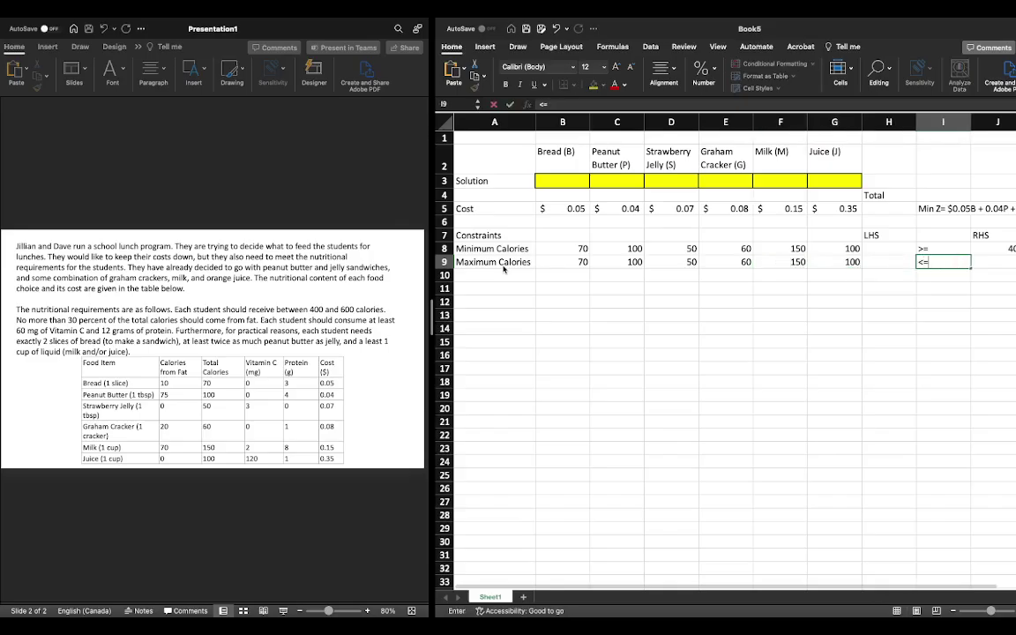
{"action": "key", "text": "Tab"}
{"action": "type", "text": "600"}
{"action": "key", "text": "Return"}
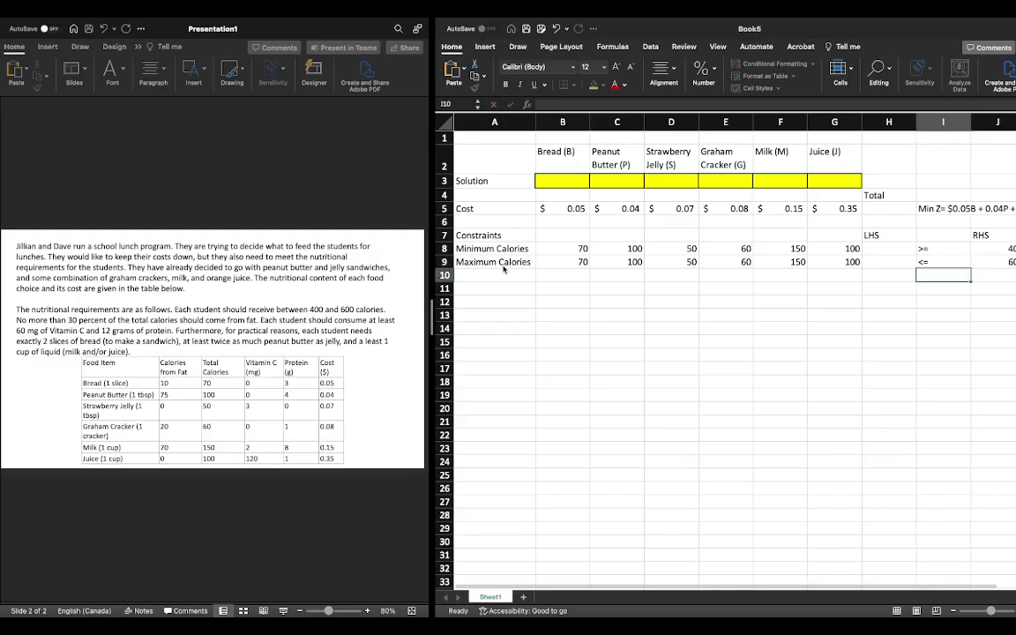
Enter the constraint label "Maximum Fat" in A10.
{"action": "left_click", "coordinate": [503, 270]}
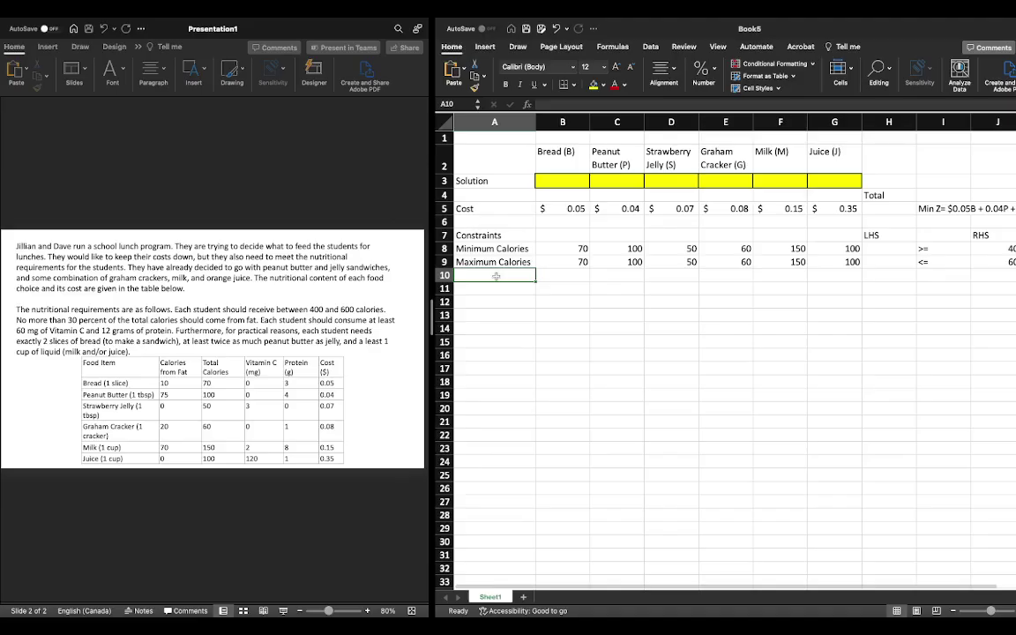
{"action": "type", "text": "Fat"}
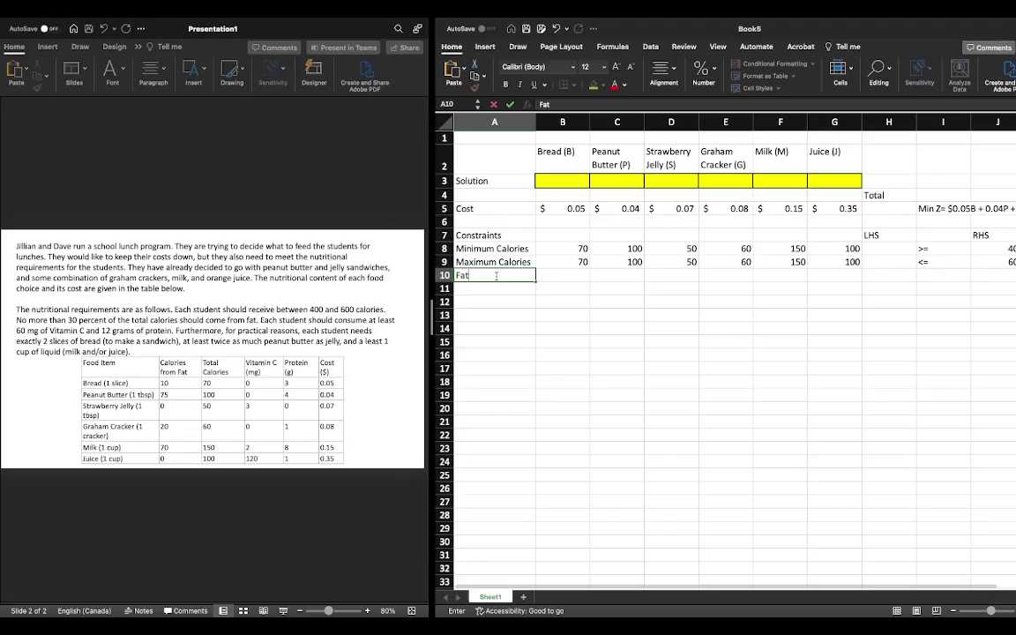
{"action": "key", "text": "BackSpace"}
{"action": "key", "text": "BackSpace"}
{"action": "key", "text": "BackSpace"}
{"action": "type", "text": "Maximu"}
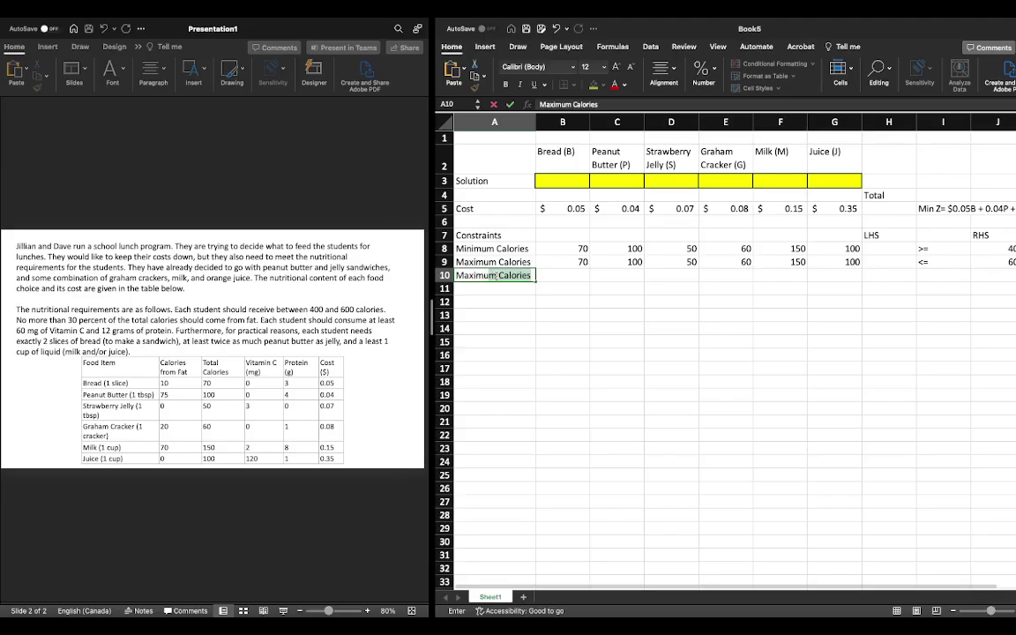
{"action": "type", "text": "m Fat"}
{"action": "key", "text": "Tab"}
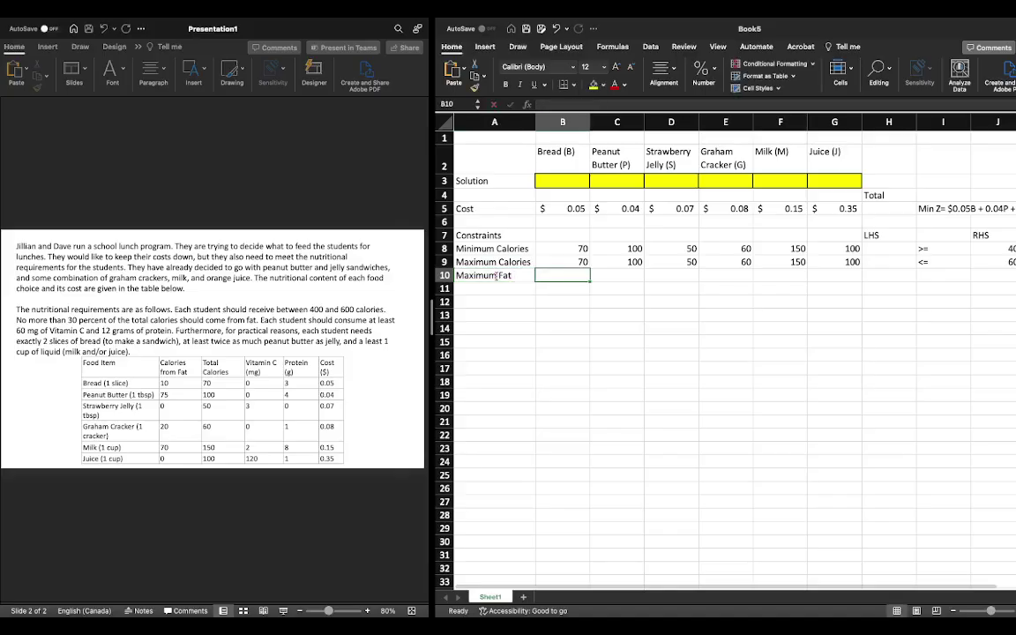
Enter the maximum-fat coefficients -11 in B10, 45 in C10, 2 in E10, 25 in F10 and -30 in G10.
{"action": "type", "text": "-11"}
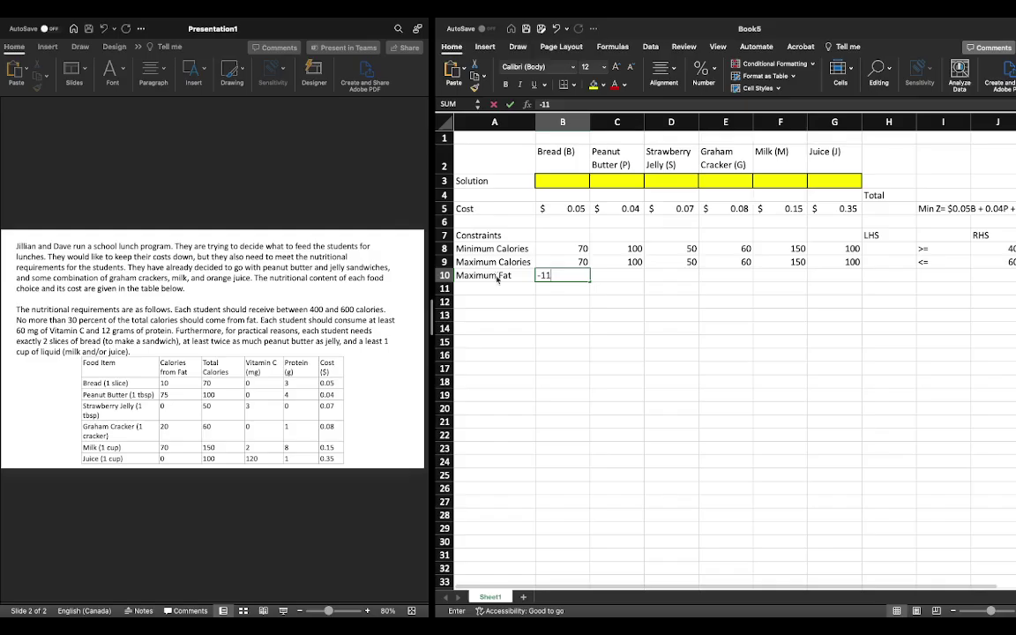
{"action": "key", "text": "Tab"}
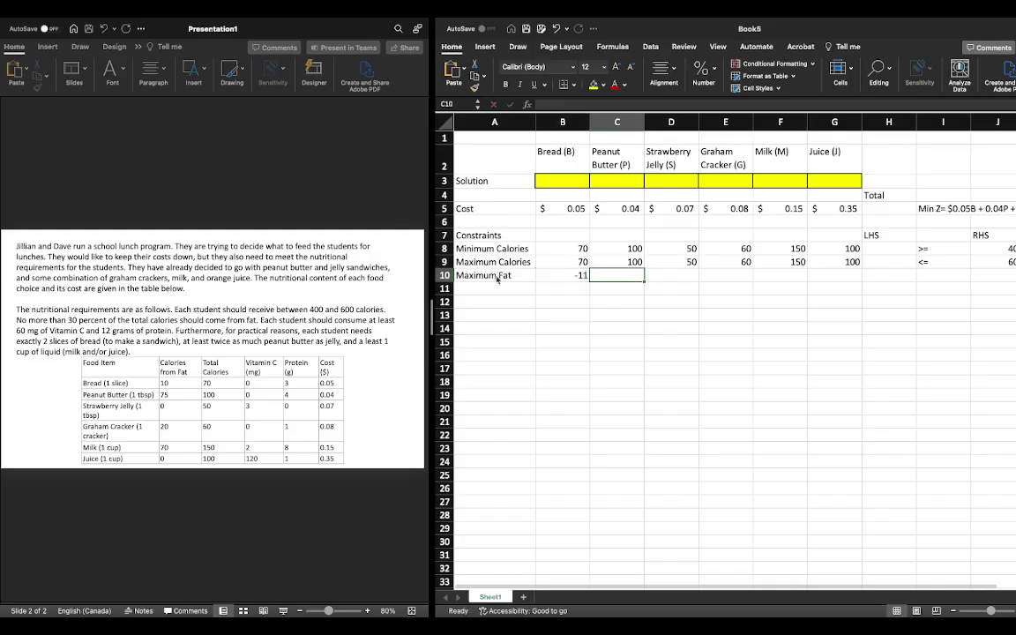
{"action": "type", "text": "45"}
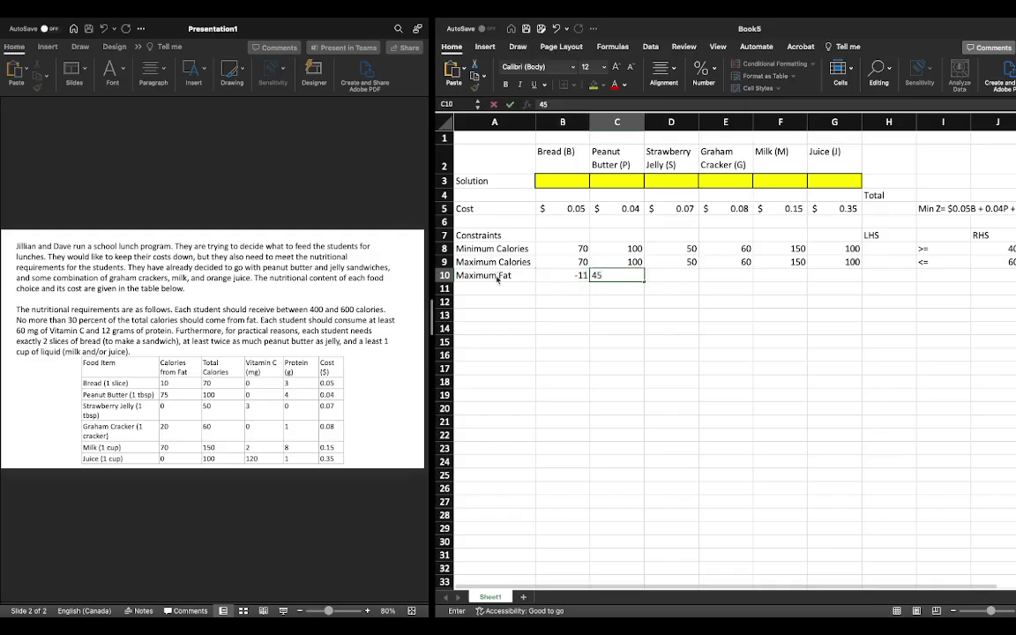
{"action": "key", "text": "Tab"}
{"action": "type", "text": "2"}
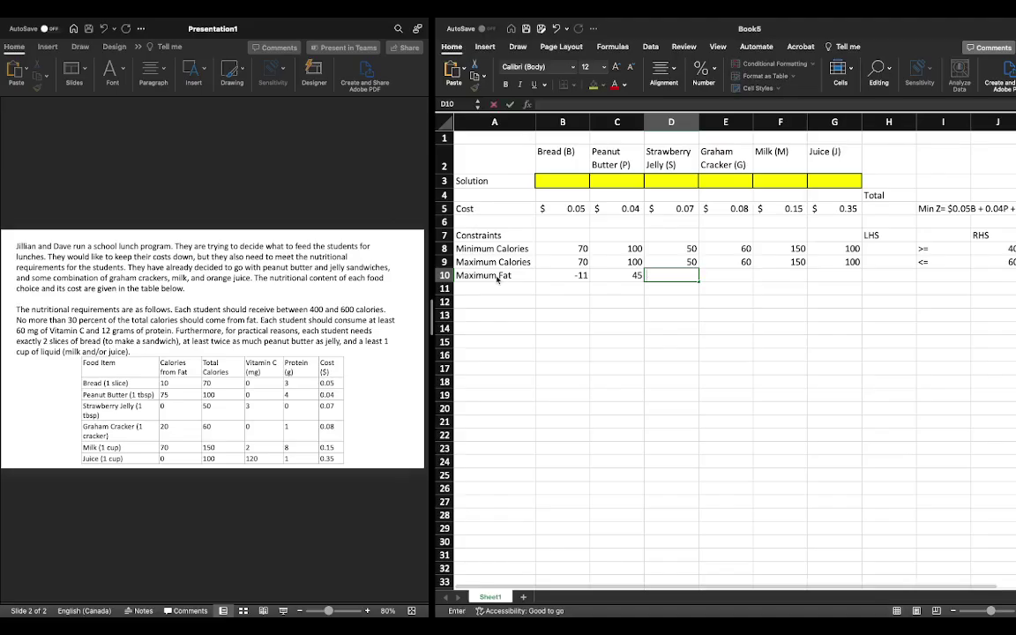
{"action": "key", "text": "BackSpace"}
{"action": "key", "text": "Tab"}
{"action": "type", "text": "2"}
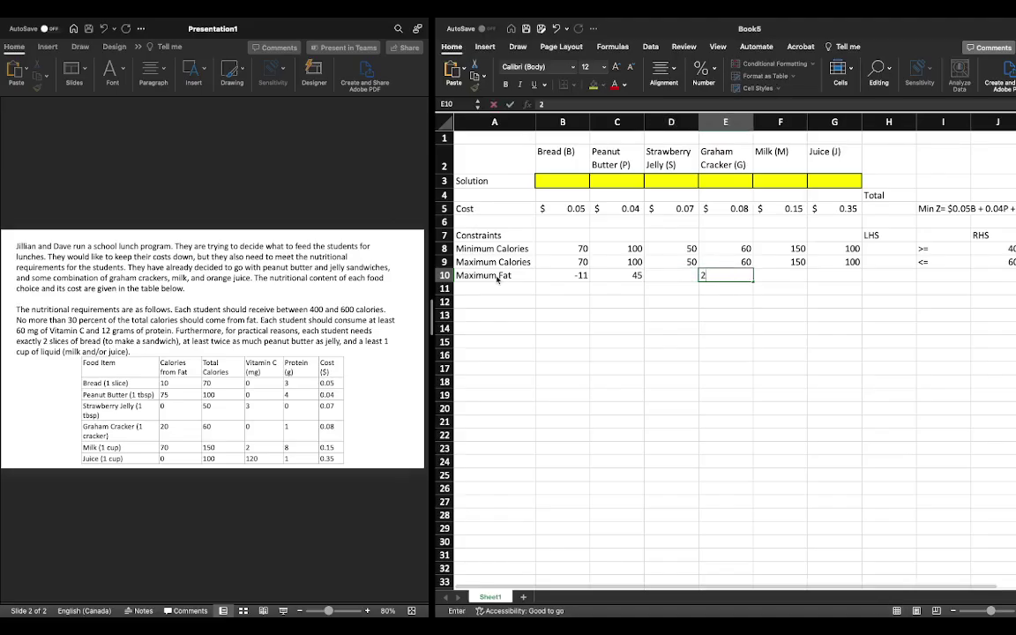
{"action": "key", "text": "Tab"}
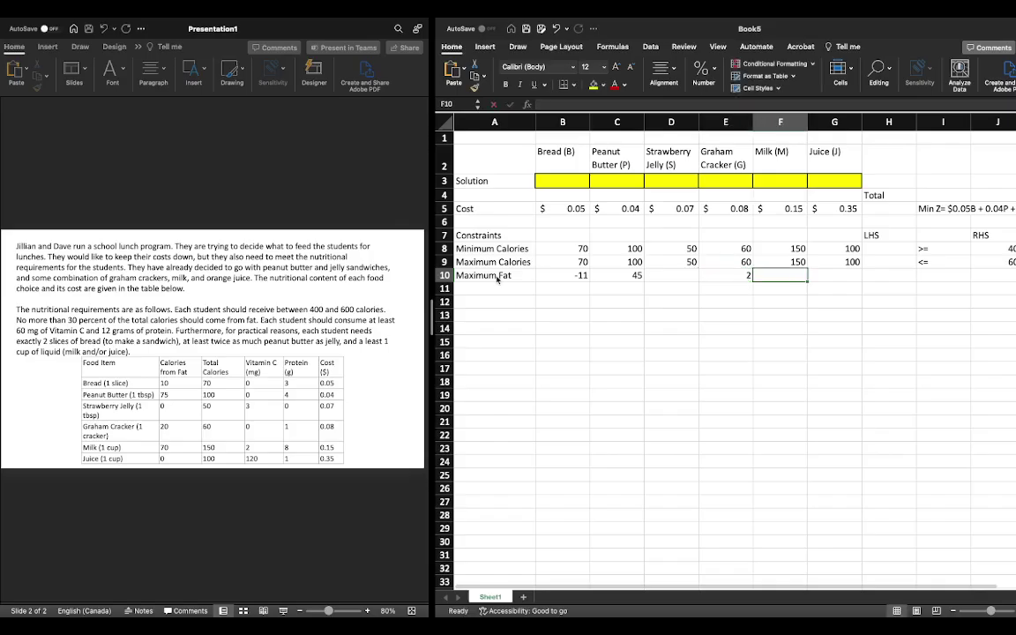
{"action": "type", "text": "25"}
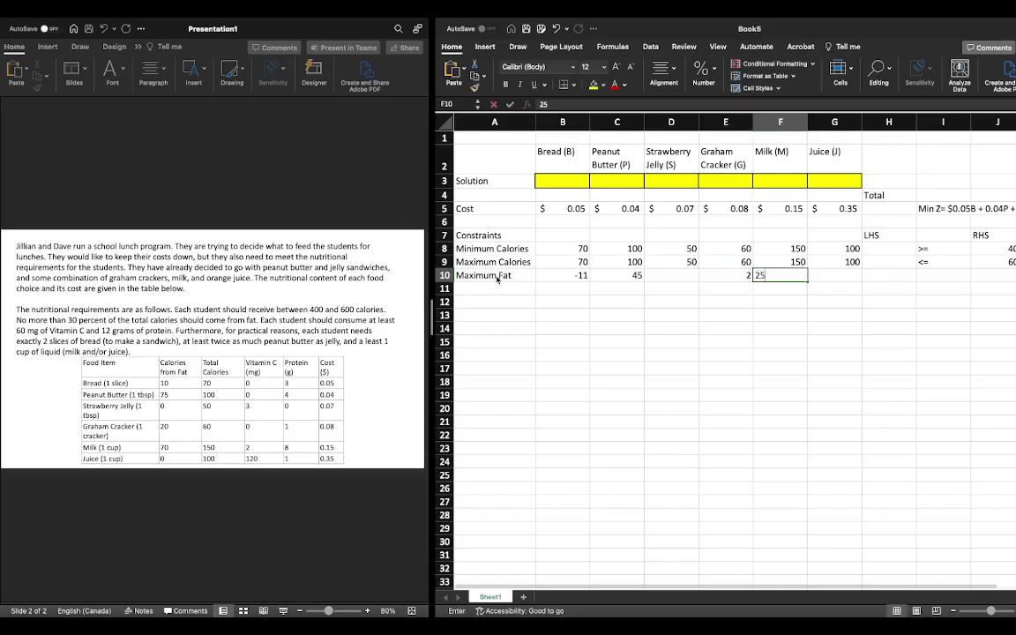
{"action": "key", "text": "Tab"}
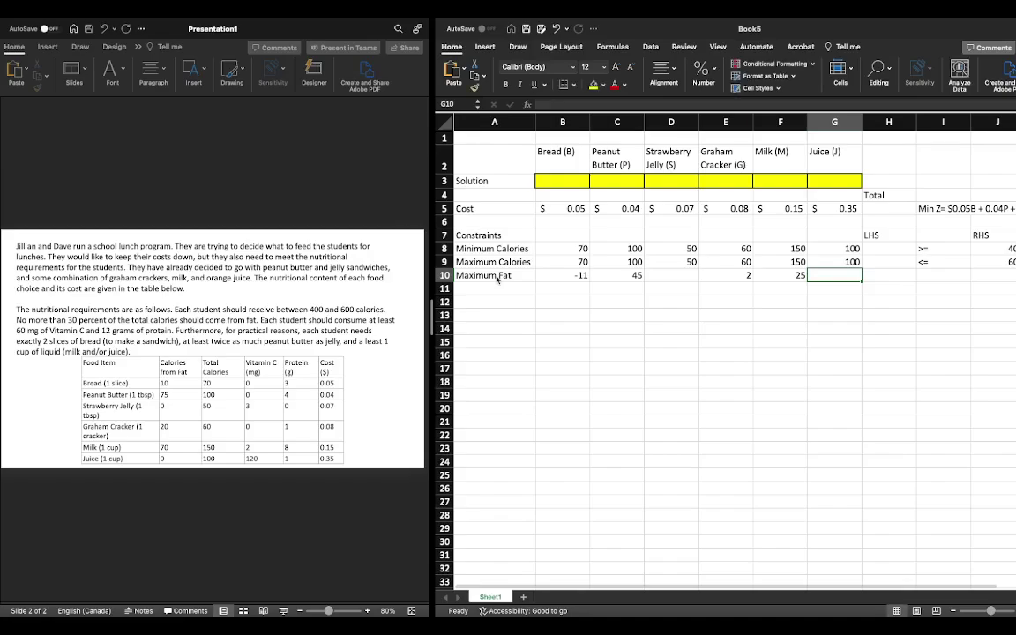
{"action": "type", "text": "-30"}
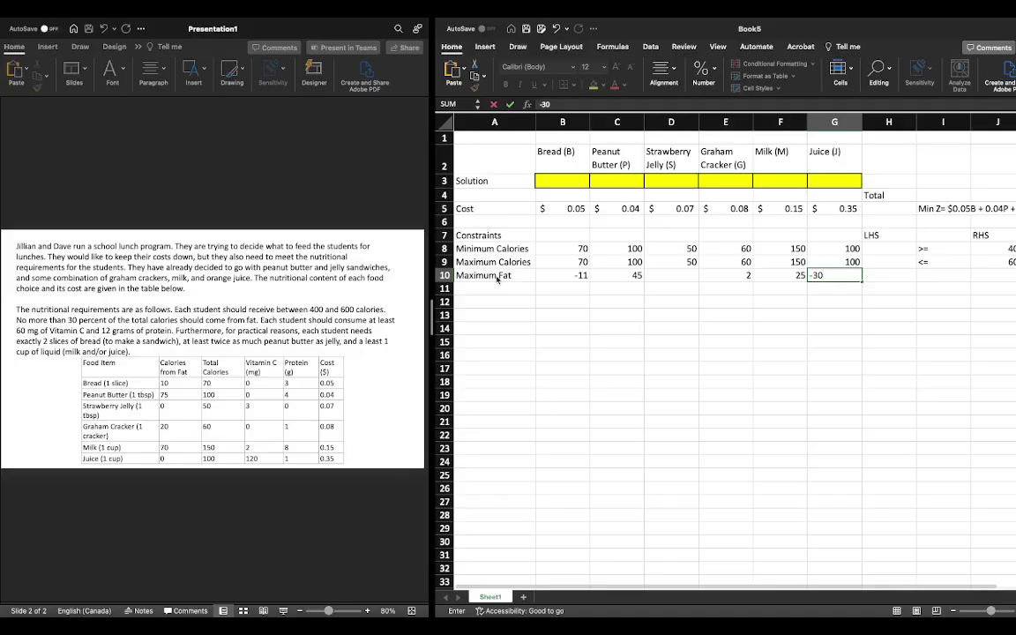
{"action": "key", "text": "Return"}
Enter the missing strawberry jelly coefficient -15 for the maximum-fat constraint in D10.
{"action": "key", "text": "Left"}
{"action": "key", "text": "Left"}
{"action": "key", "text": "Left"}
{"action": "key", "text": "Left"}
{"action": "key", "text": "Left"}
{"action": "key", "text": "Up"}
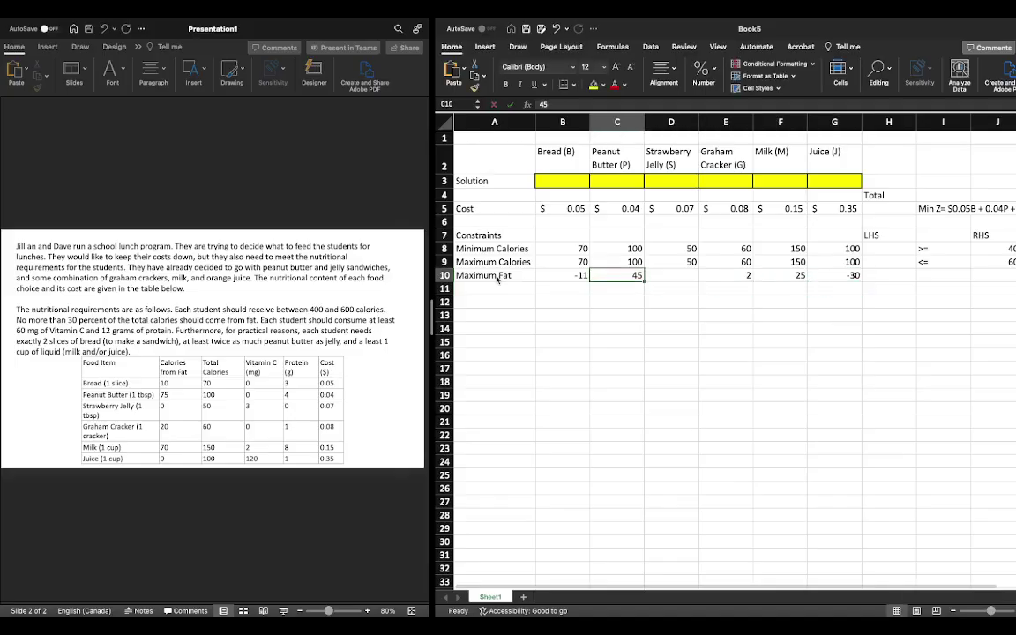
{"action": "key", "text": "Right"}
{"action": "key", "text": "Right"}
{"action": "type", "text": "-15"}
{"action": "key", "text": "Tab"}
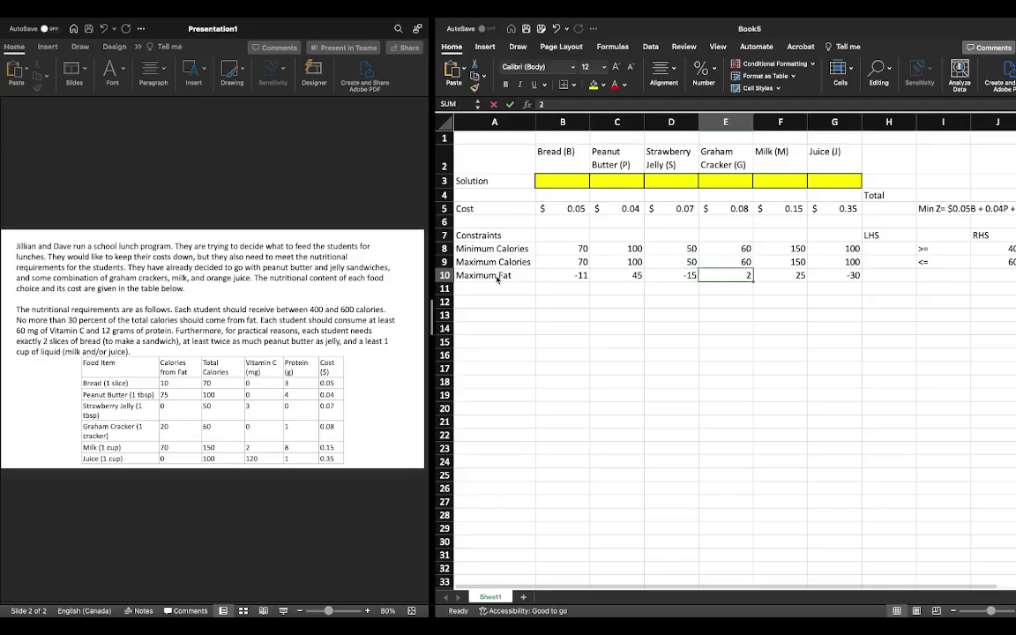
Enter the maximum-fat relation "<=" in I10 and its limit 0 in J10.
{"action": "left_click", "coordinate": [950, 275]}
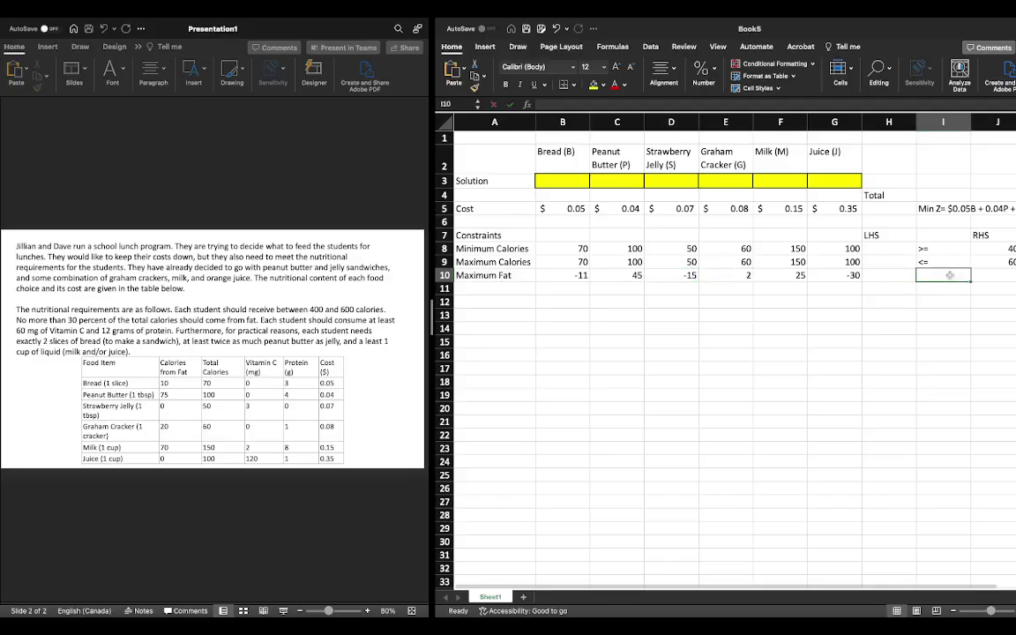
{"action": "type", "text": "<="}
{"action": "key", "text": "Tab"}
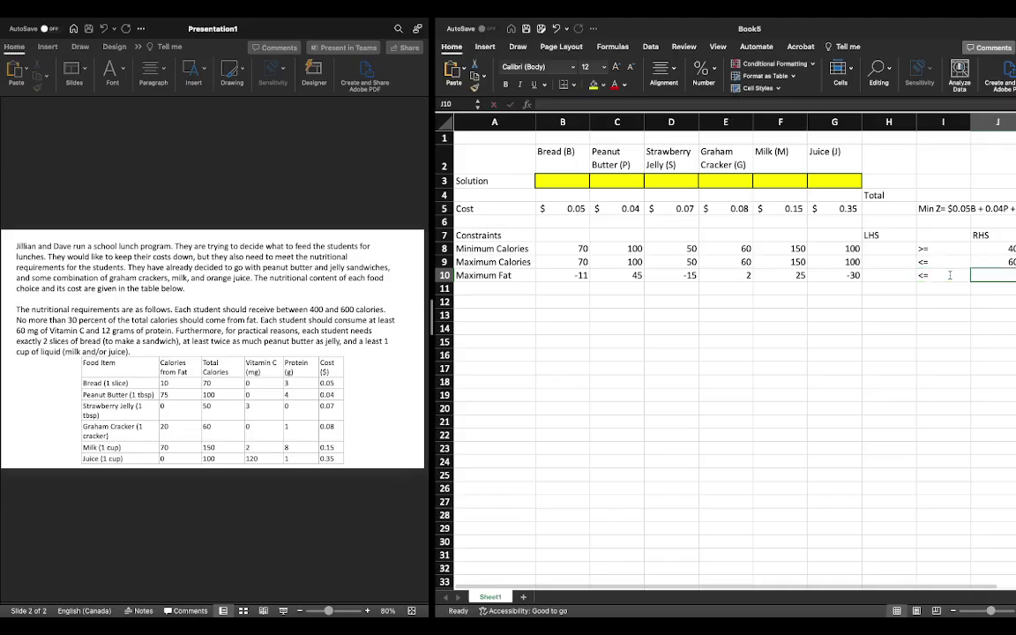
{"action": "type", "text": "0"}
{"action": "key", "text": "Return"}
{"action": "key", "text": "Left"}
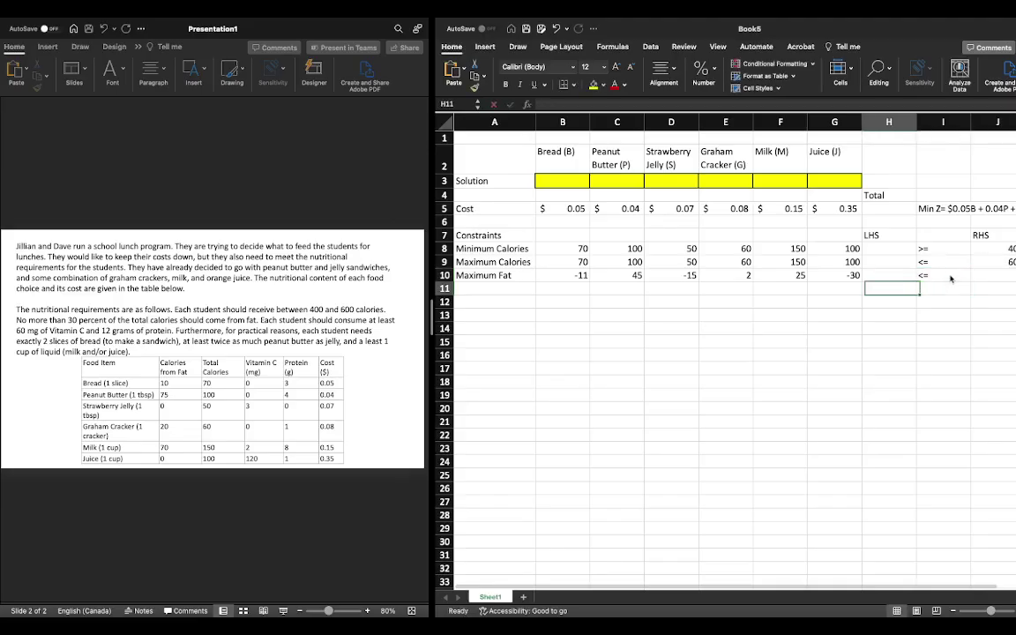
{"action": "left_click_drag", "start_coordinate": [543, 276], "coordinate": [861, 277]}
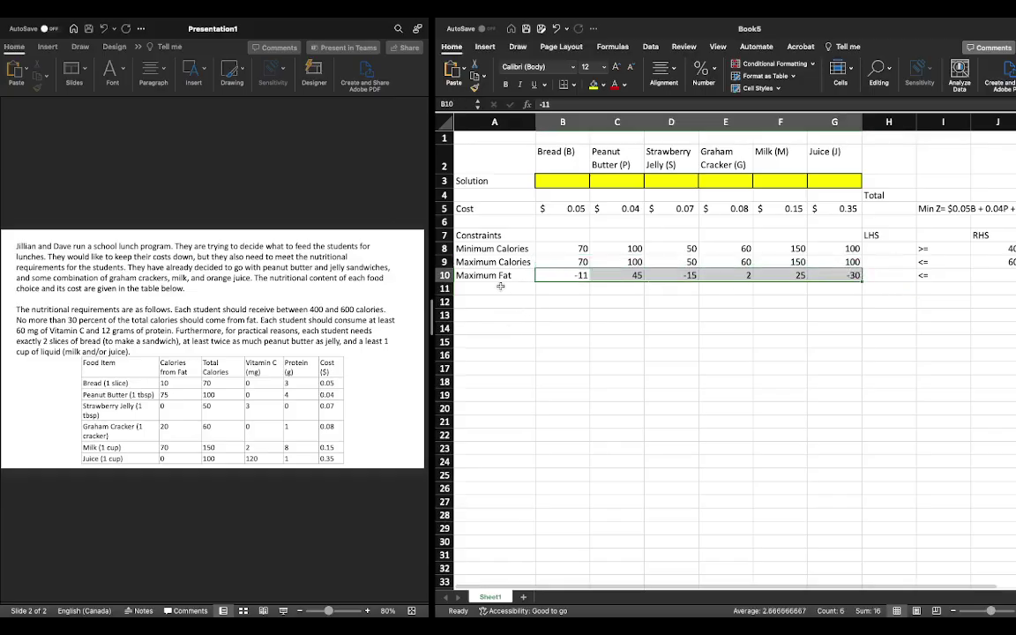
{"action": "left_click", "coordinate": [498, 289]}
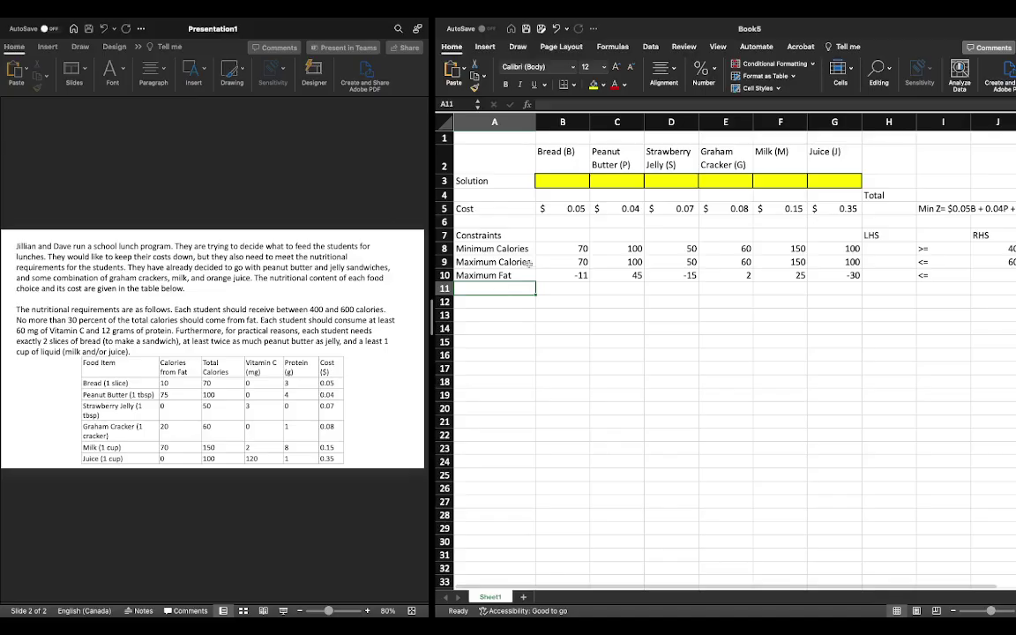
{"action": "left_click_drag", "start_coordinate": [562, 275], "coordinate": [852, 276]}
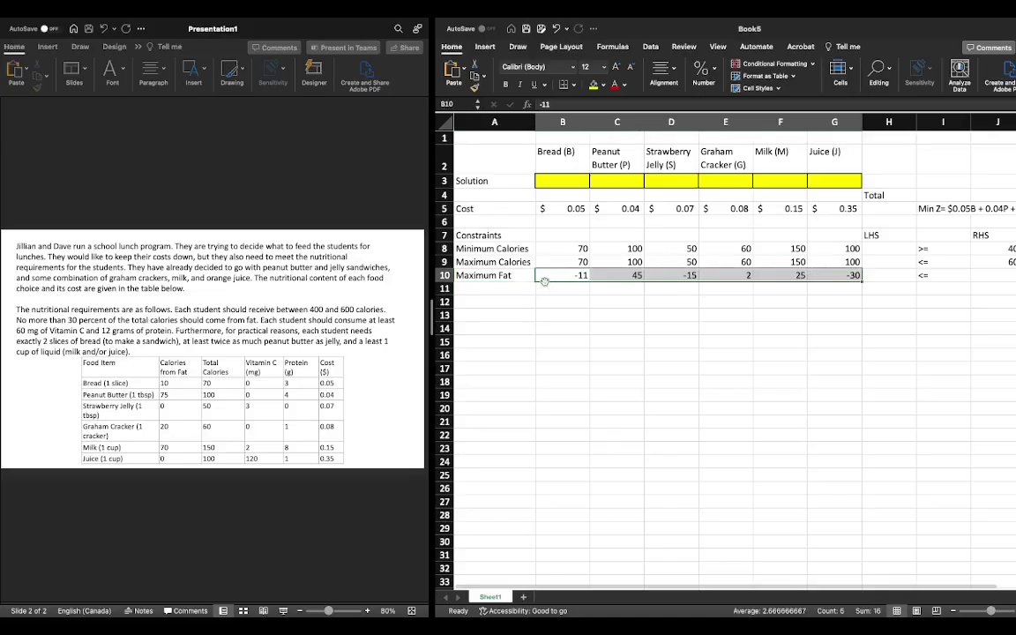
Enter the constraint label "Vitamin C" in A11.
{"action": "left_click", "coordinate": [494, 289]}
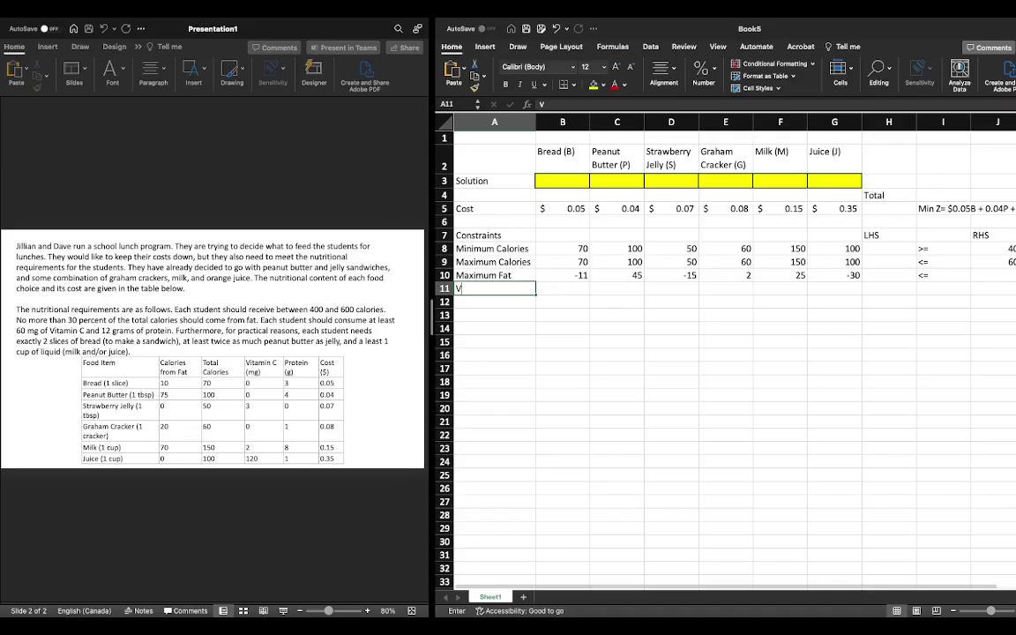
{"action": "type", "text": "Vitamin C"}
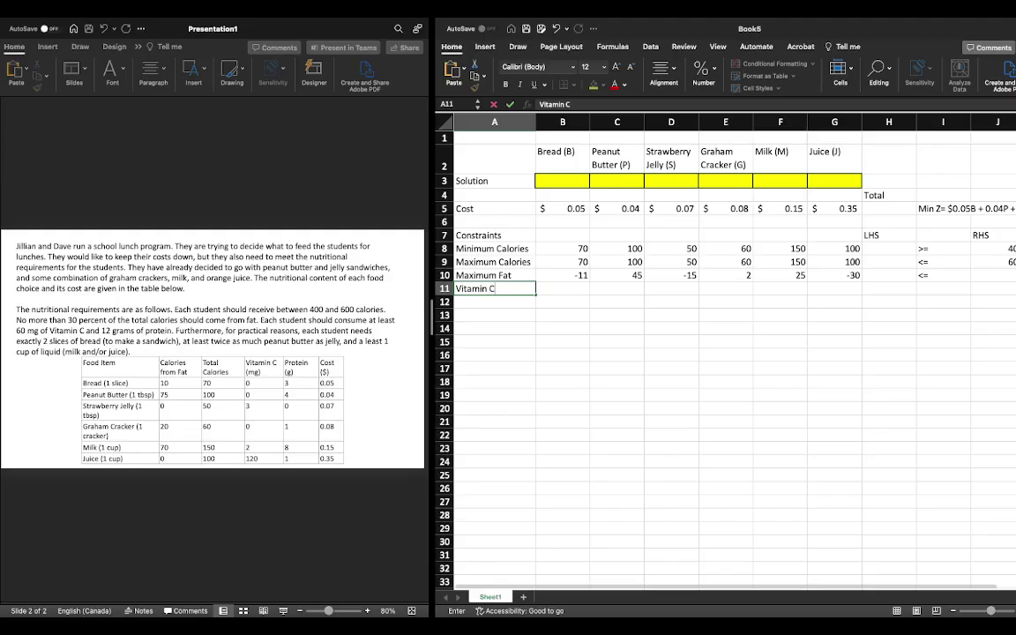
{"action": "key", "text": "Tab"}
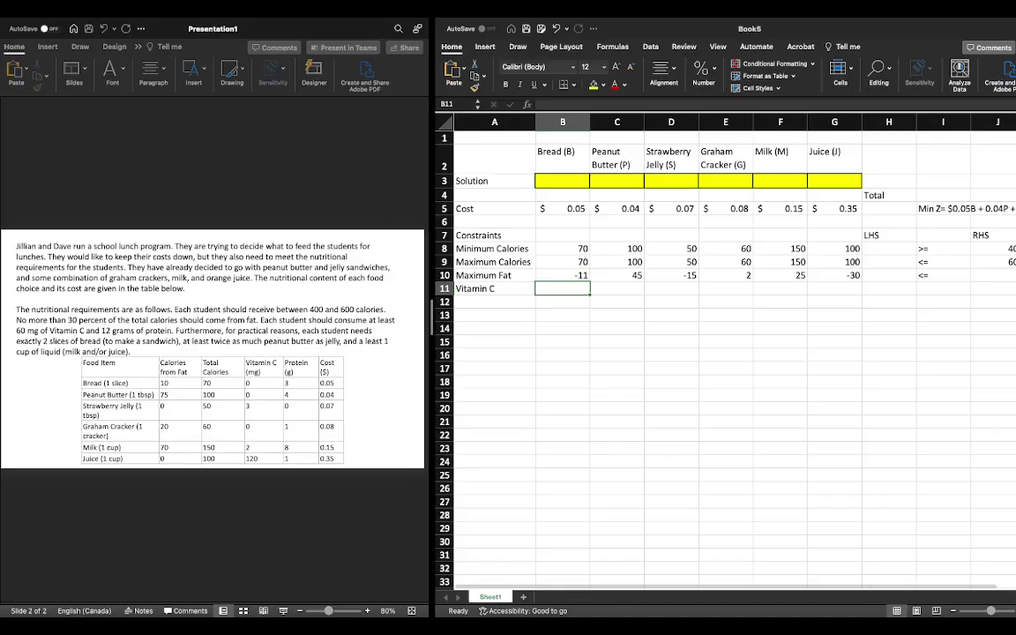
Enter the vitamin C coefficients 3 in D11, 2 in F11 and 120 in G11.
{"action": "left_click", "coordinate": [671, 288]}
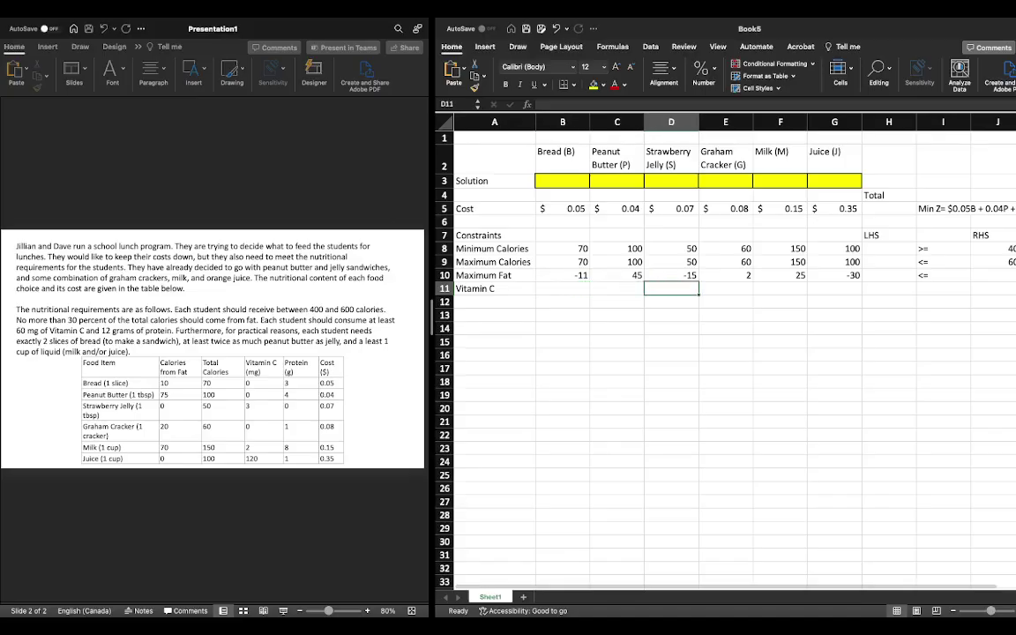
{"action": "type", "text": "3"}
{"action": "key", "text": "Tab"}
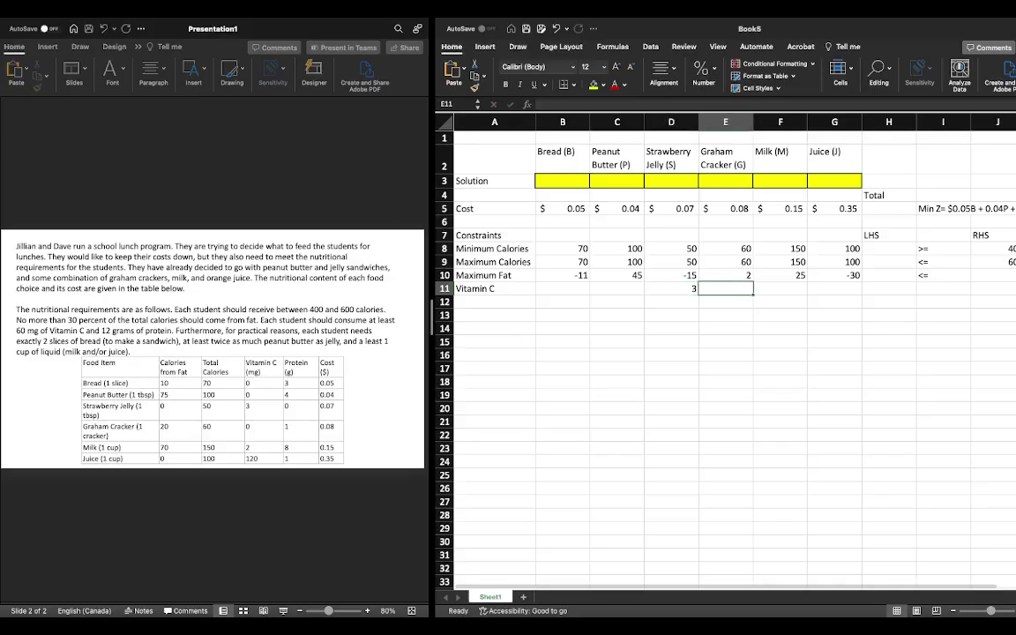
{"action": "key", "text": "Tab"}
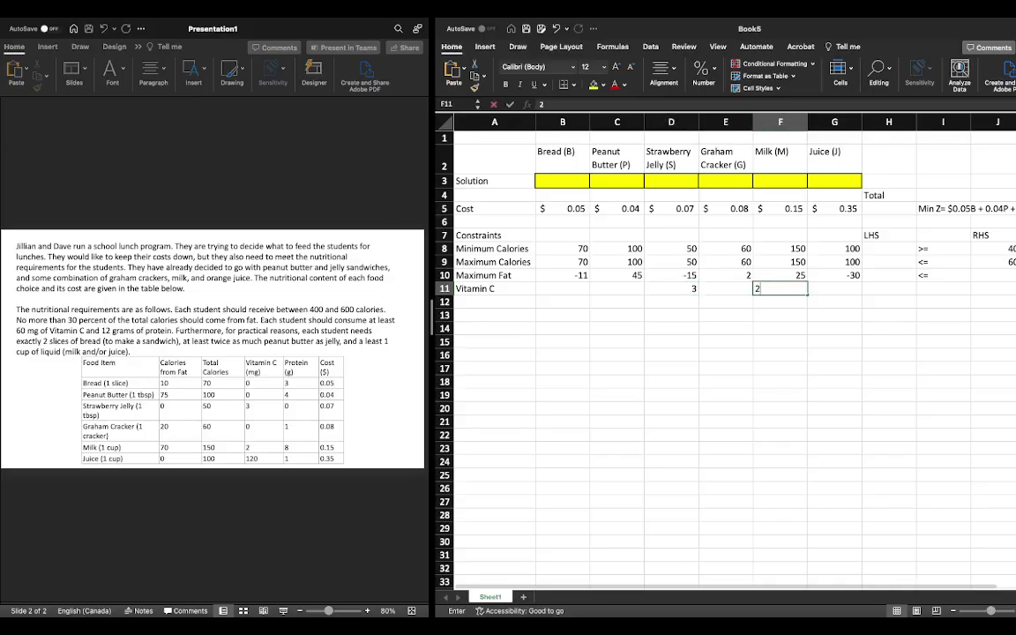
{"action": "type", "text": "2"}
{"action": "key", "text": "Tab"}
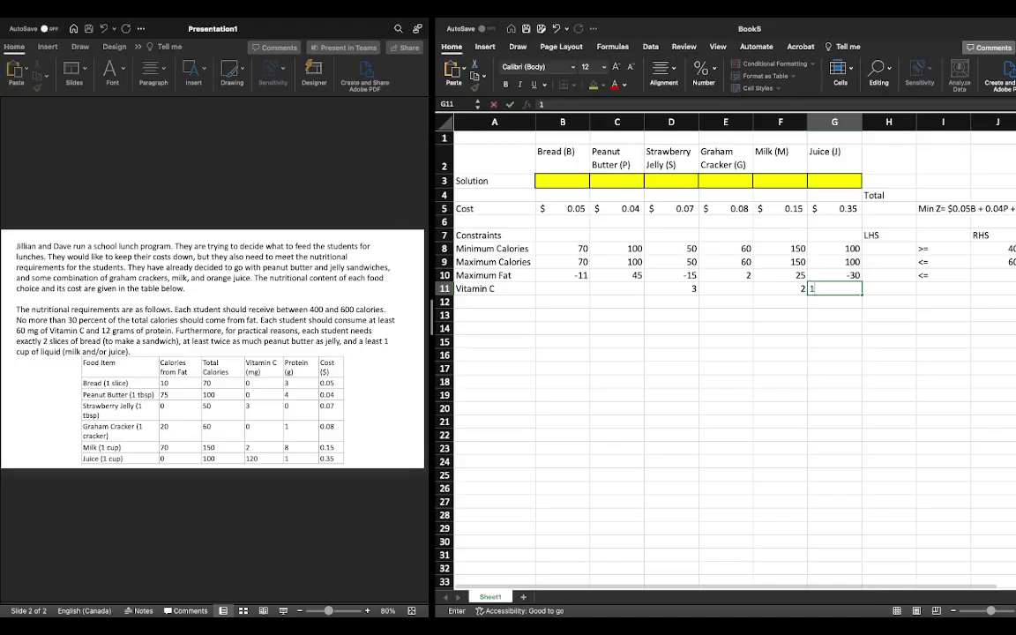
{"action": "type", "text": "120"}
Enter the vitamin C relation ">=" in I11 and its requirement 60 in J11.
{"action": "key", "text": "Tab"}
{"action": "key", "text": "Tab"}
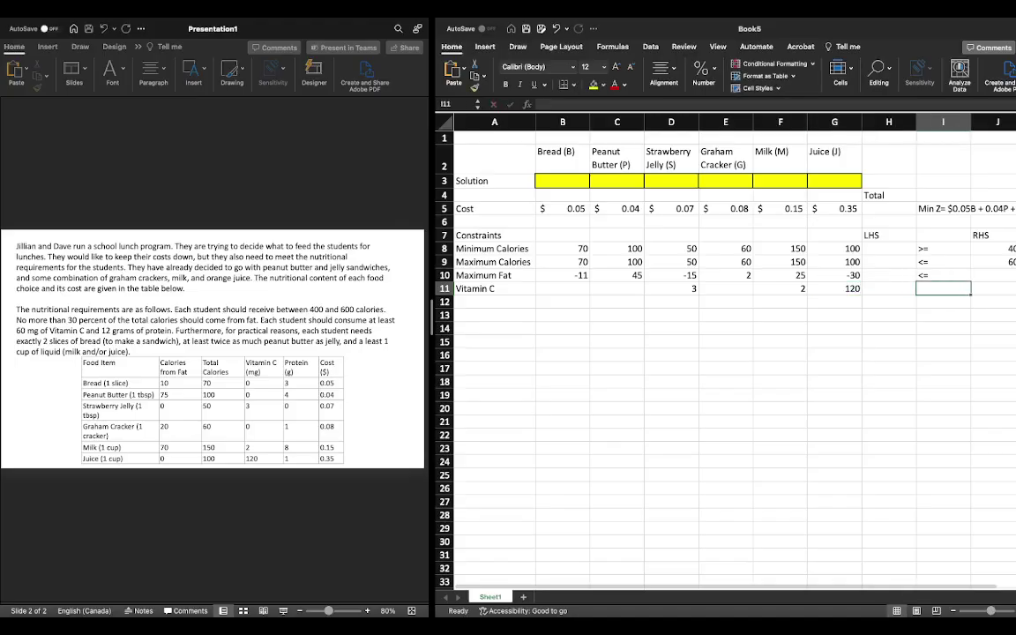
{"action": "type", "text": ">="}
{"action": "key", "text": "Tab"}
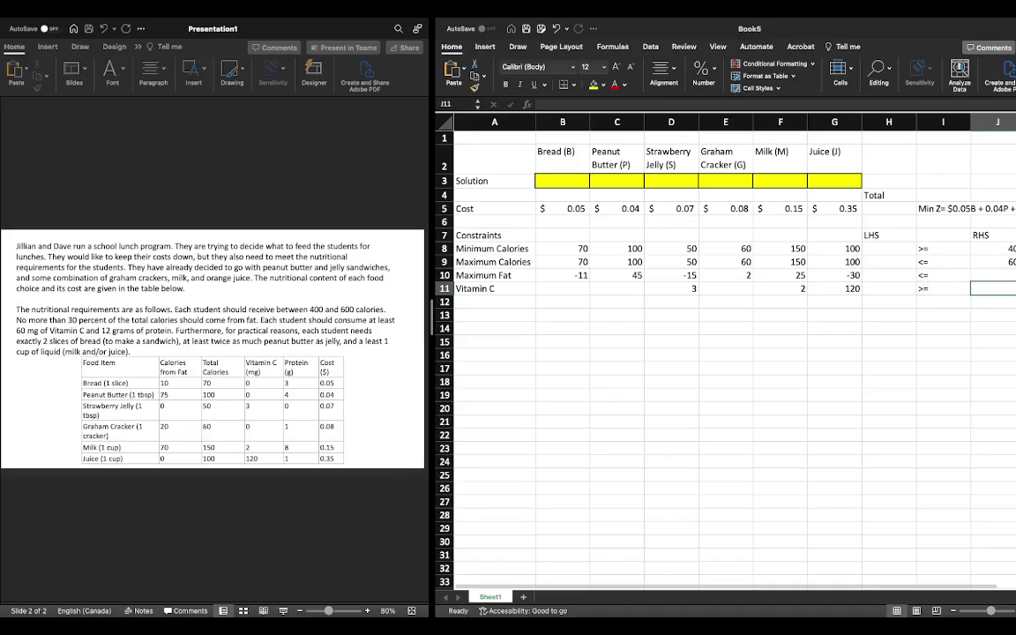
{"action": "type", "text": "60"}
{"action": "key", "text": "Return"}
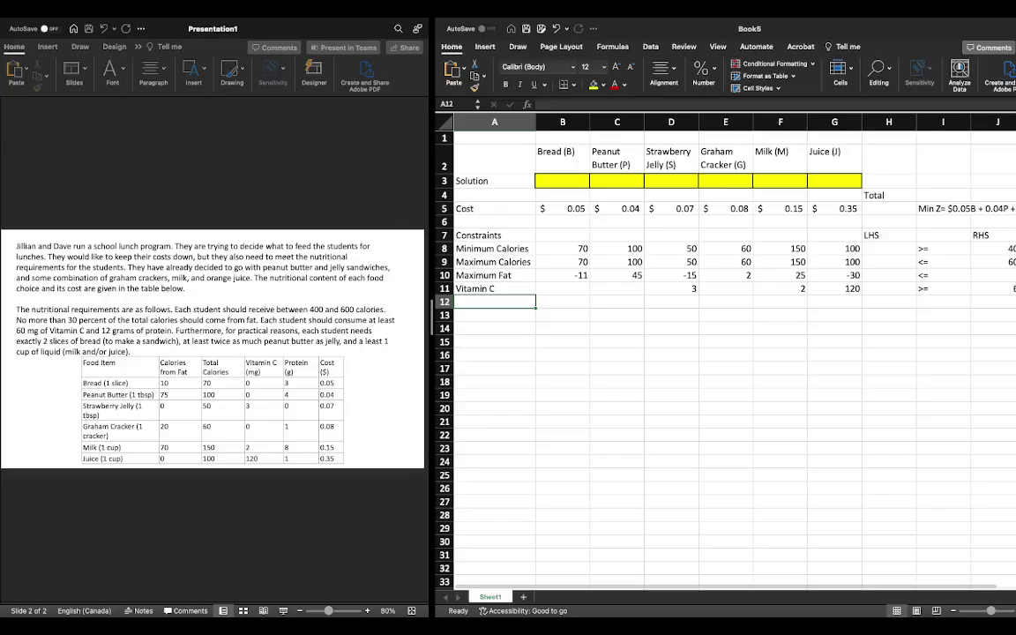
Label A12 "Protein" and enter its coefficients 3 in B12, 4 in C12, 1 in E12, 8 in F12 and 1 in G12.
{"action": "type", "text": "Protien"}
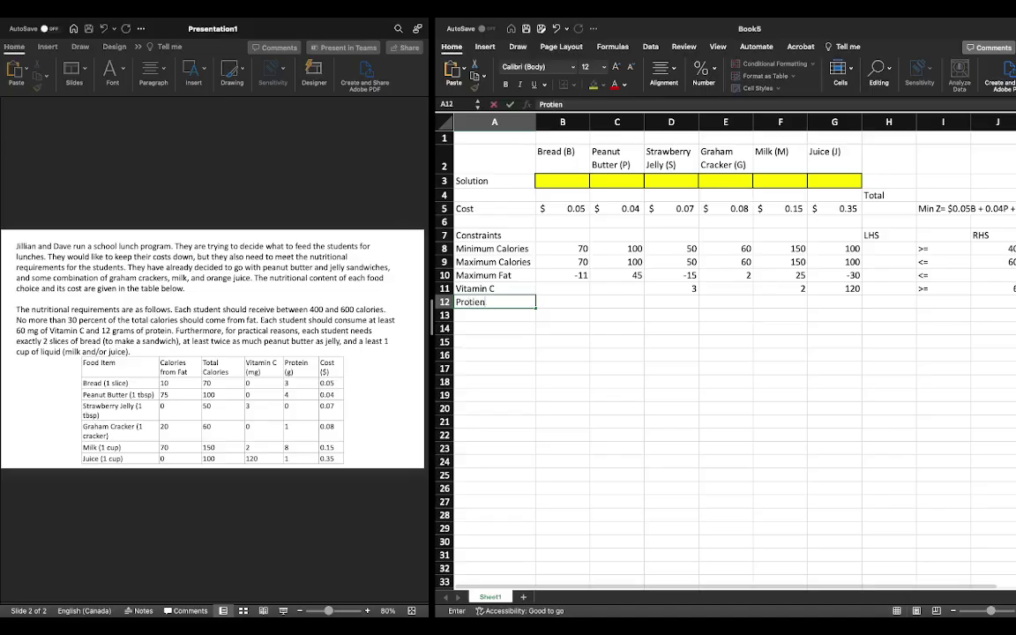
{"action": "key", "text": "Tab"}
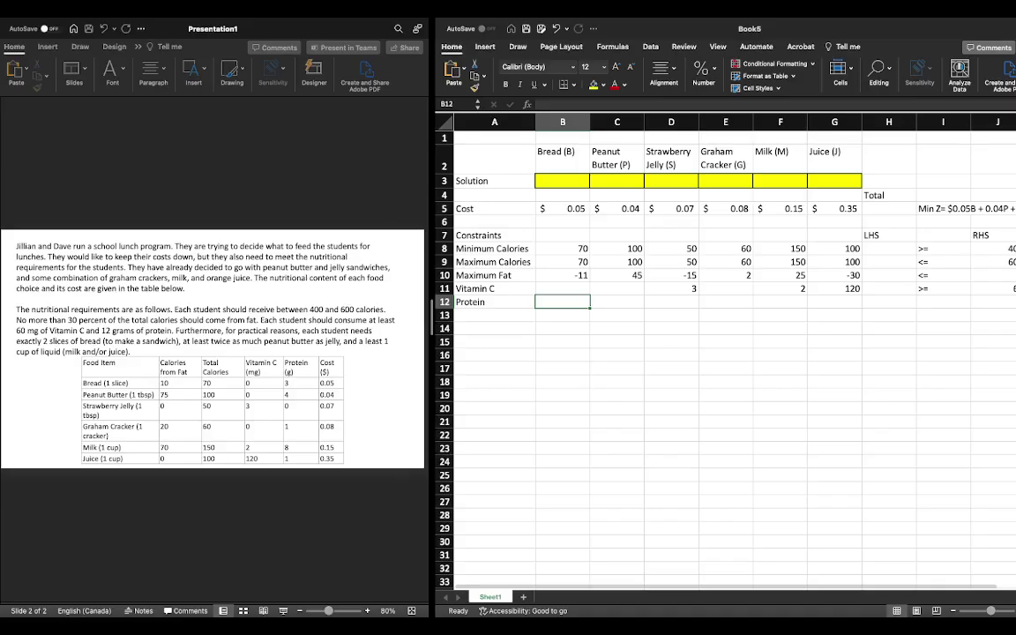
{"action": "type", "text": "3"}
{"action": "key", "text": "Tab"}
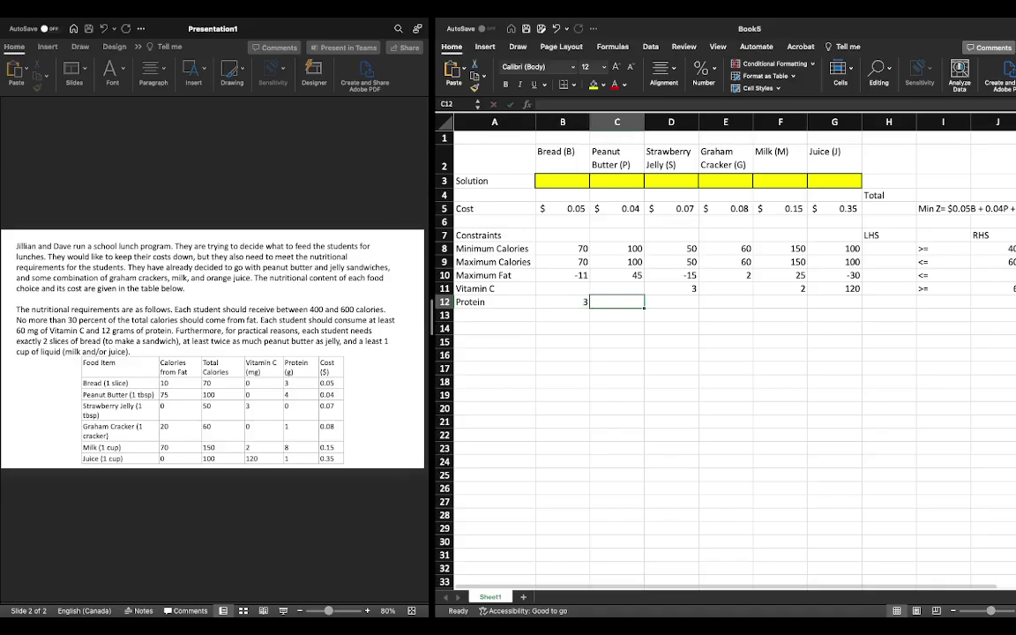
{"action": "type", "text": "4"}
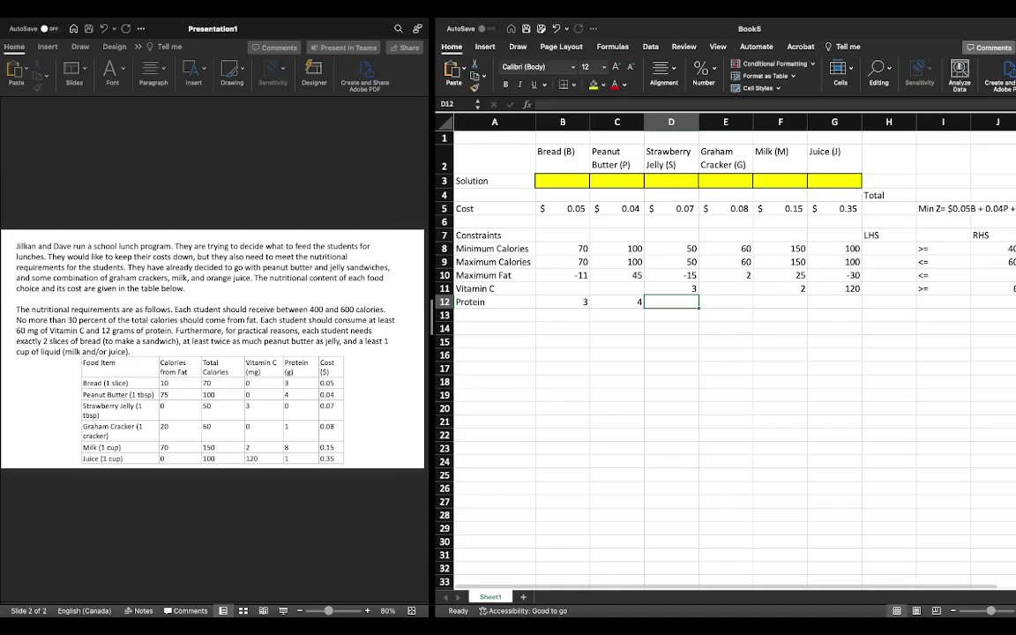
{"action": "key", "text": "Tab"}
{"action": "type", "text": "1"}
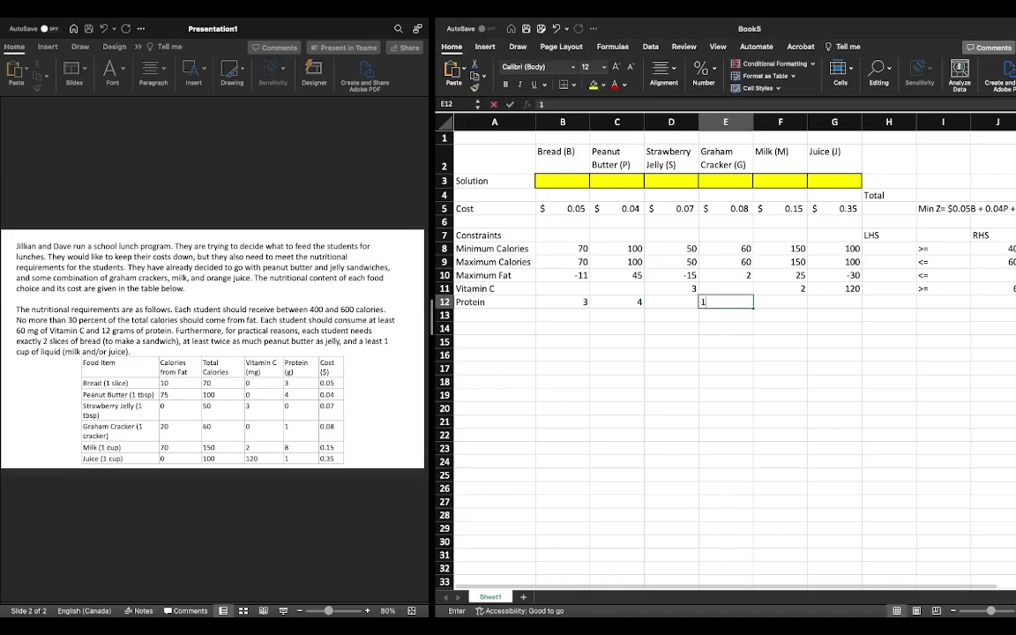
{"action": "key", "text": "Tab"}
{"action": "type", "text": "8"}
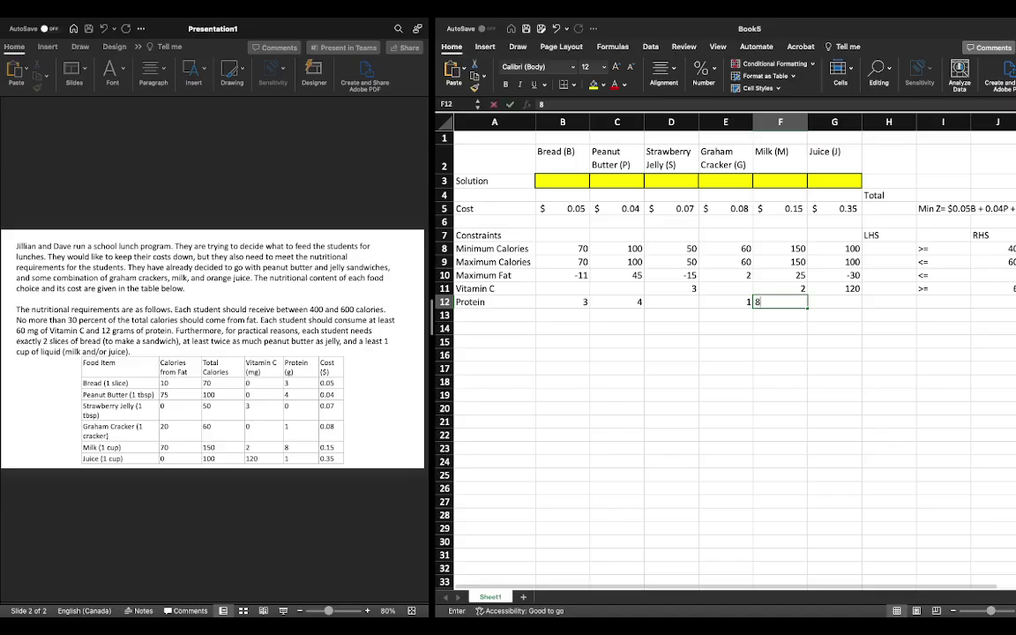
{"action": "key", "text": "Tab"}
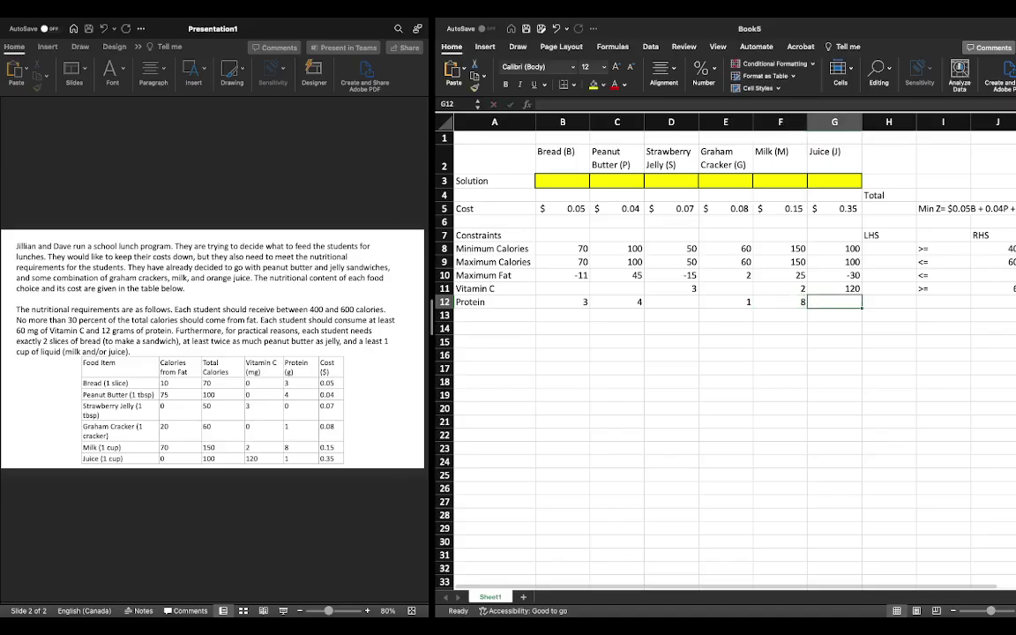
{"action": "type", "text": "1"}
{"action": "key", "text": "Tab"}
{"action": "key", "text": "Tab"}
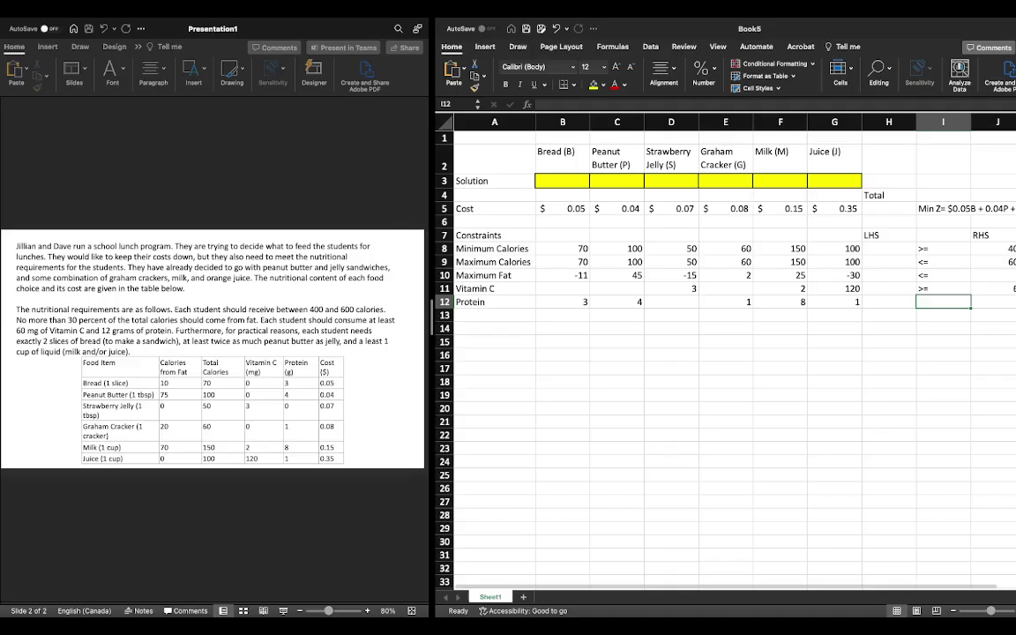
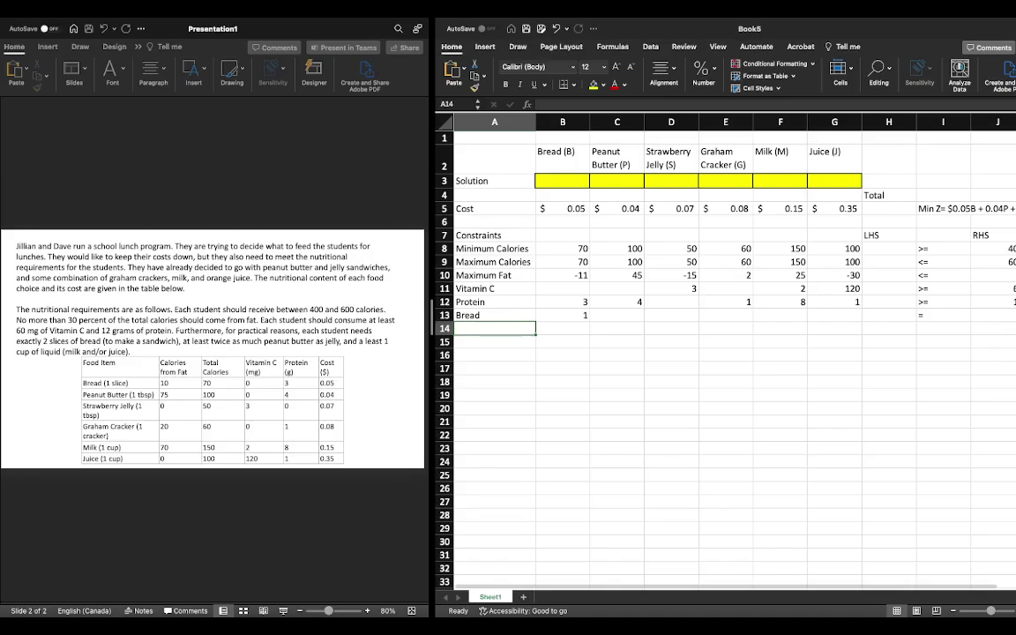
Enter the constraint label "Peanut Butter vs. Jelly" in A14 and widen column A to fit it.
{"action": "type", "text": "Peanut Bu"}
{"action": "type", "text": "tter "}
{"action": "type", "text": "vs. Jelly"}
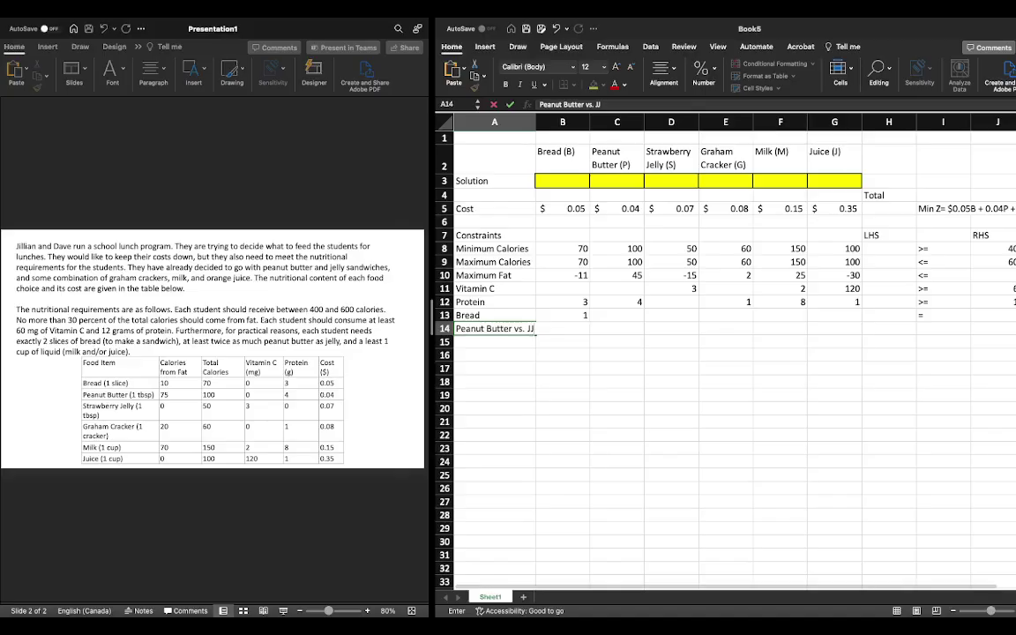
{"action": "key", "text": "Return"}
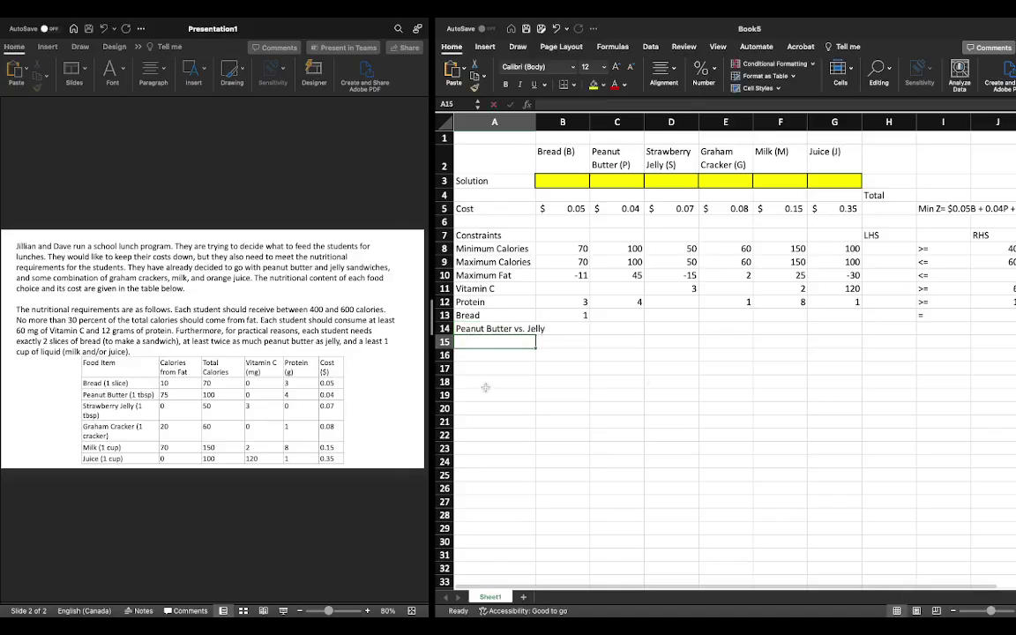
{"action": "double_click", "coordinate": [536, 122]}
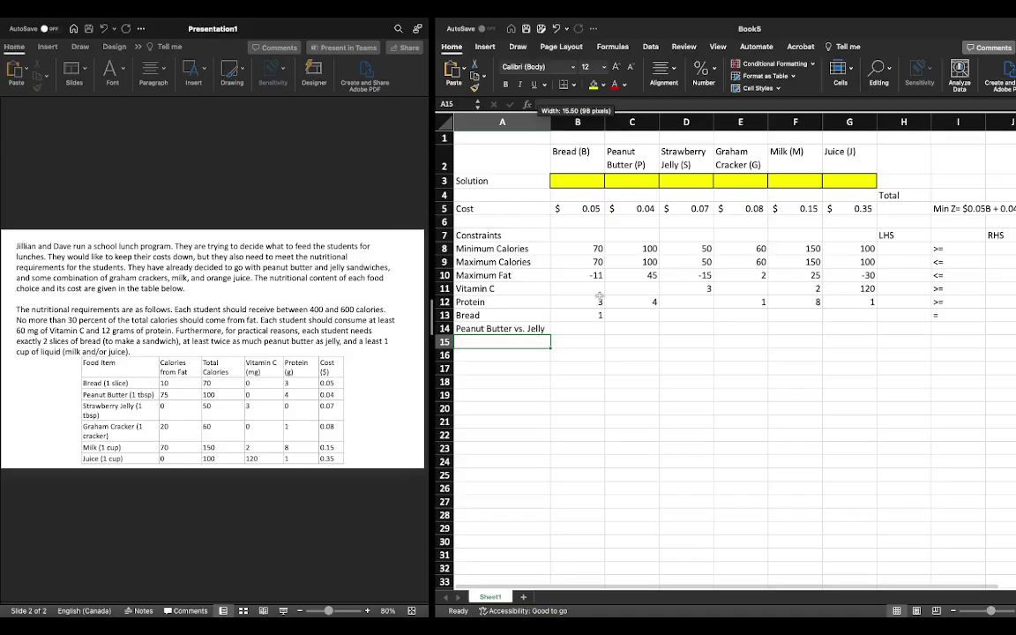
Enter the peanut butter versus jelly coefficients 1 in C14 and -2 in D14.
{"action": "left_click", "coordinate": [600, 326]}
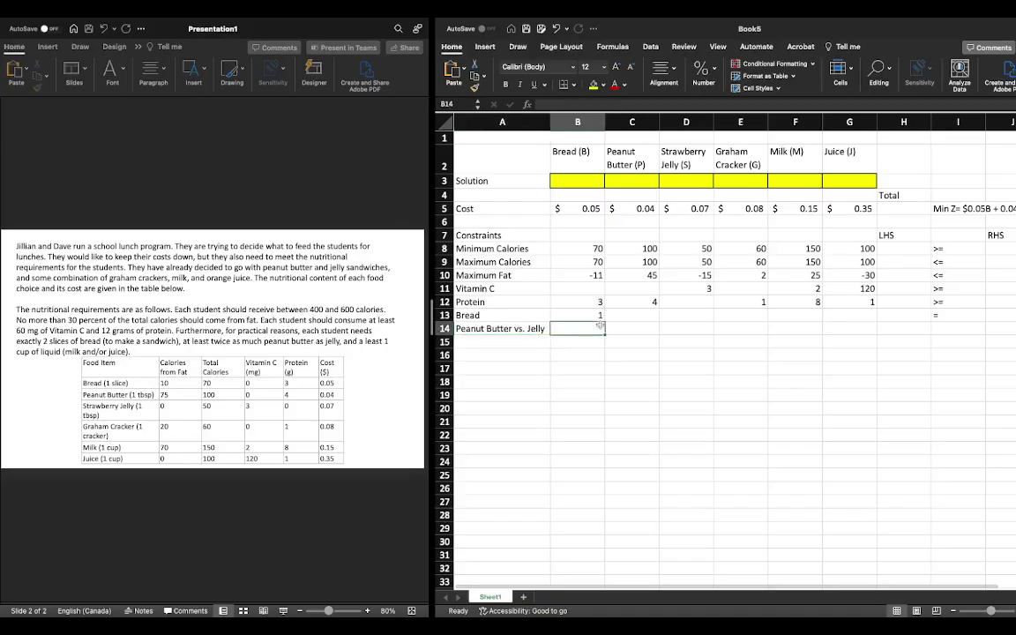
{"action": "type", "text": "1"}
{"action": "key", "text": "Tab"}
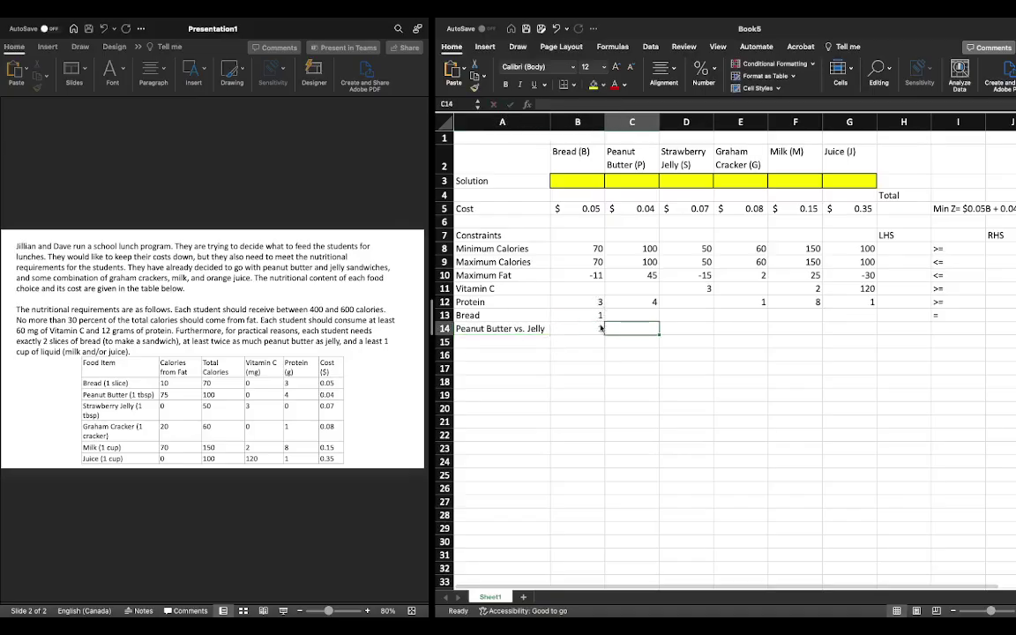
{"action": "type", "text": "1"}
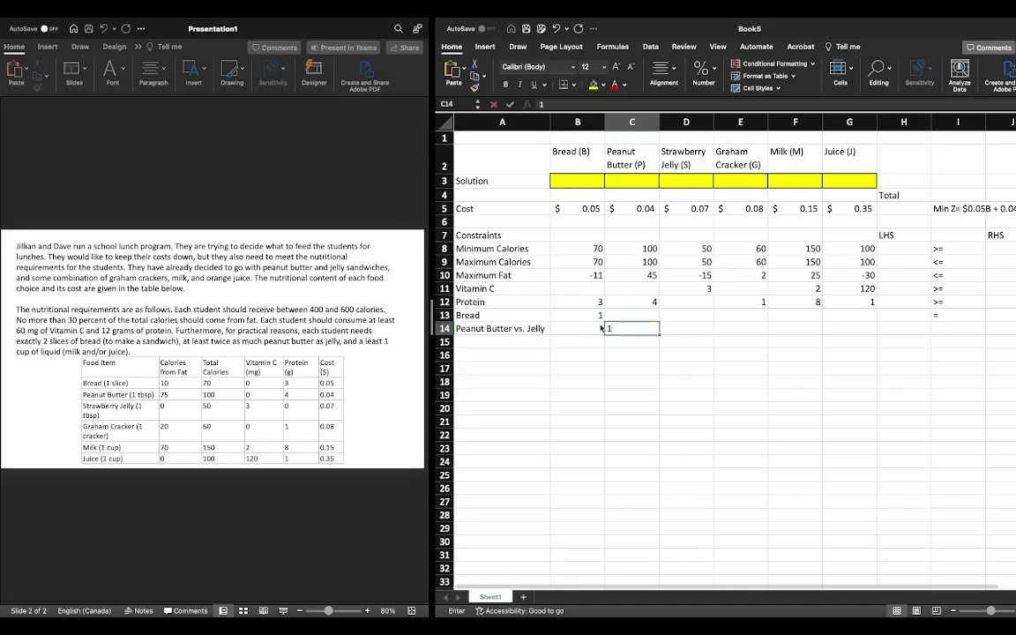
{"action": "key", "text": "Tab"}
{"action": "type", "text": "-"}
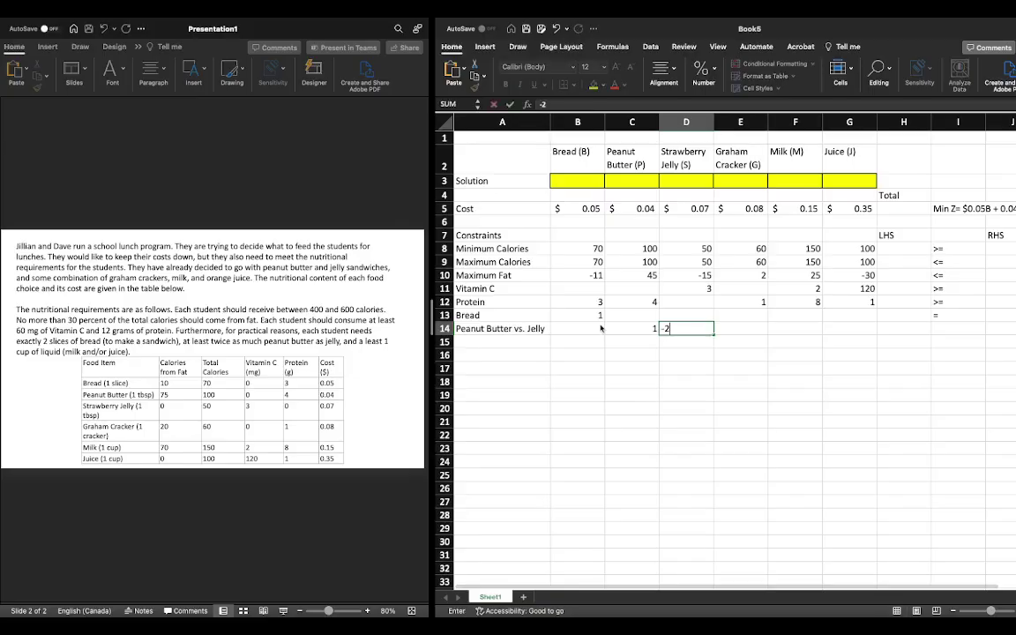
{"action": "type", "text": "2"}
{"action": "key", "text": "Tab"}
{"action": "key", "text": "Tab"}
{"action": "key", "text": "Tab"}
{"action": "key", "text": "Tab"}
{"action": "key", "text": "Tab"}
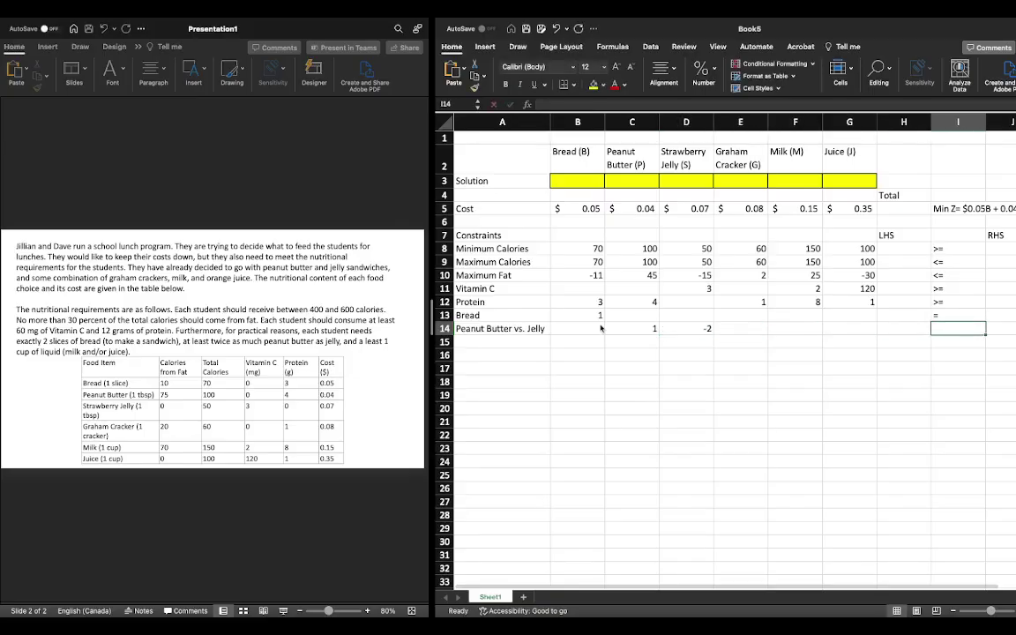
Enter the peanut butter versus jelly relation ">=" in I14 and its right-hand side 0 in J14.
{"action": "type", "text": ">"}
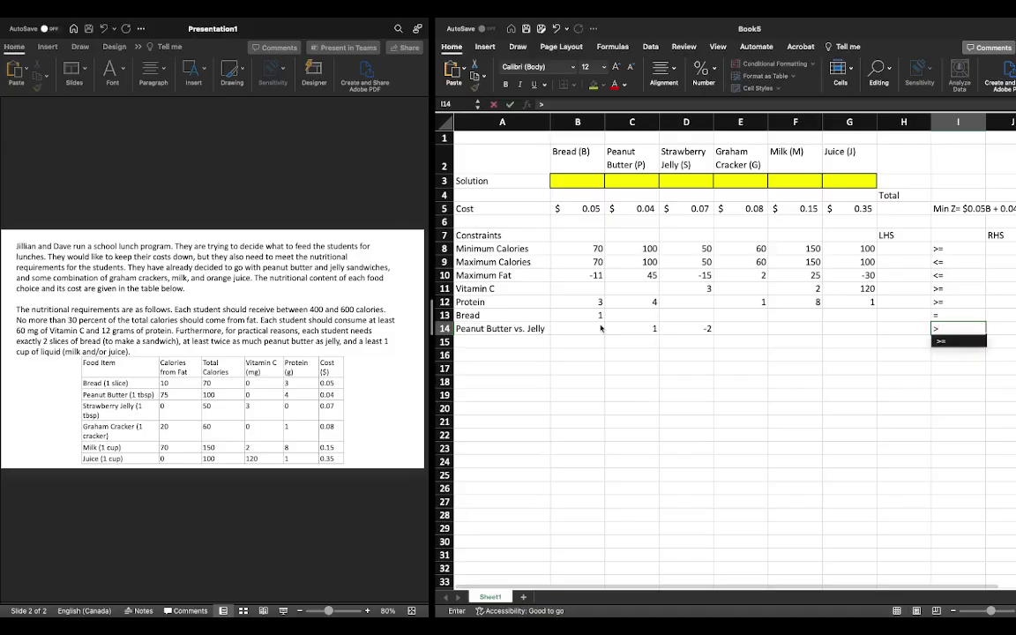
{"action": "type", "text": "="}
{"action": "key", "text": "Tab"}
{"action": "type", "text": "0"}
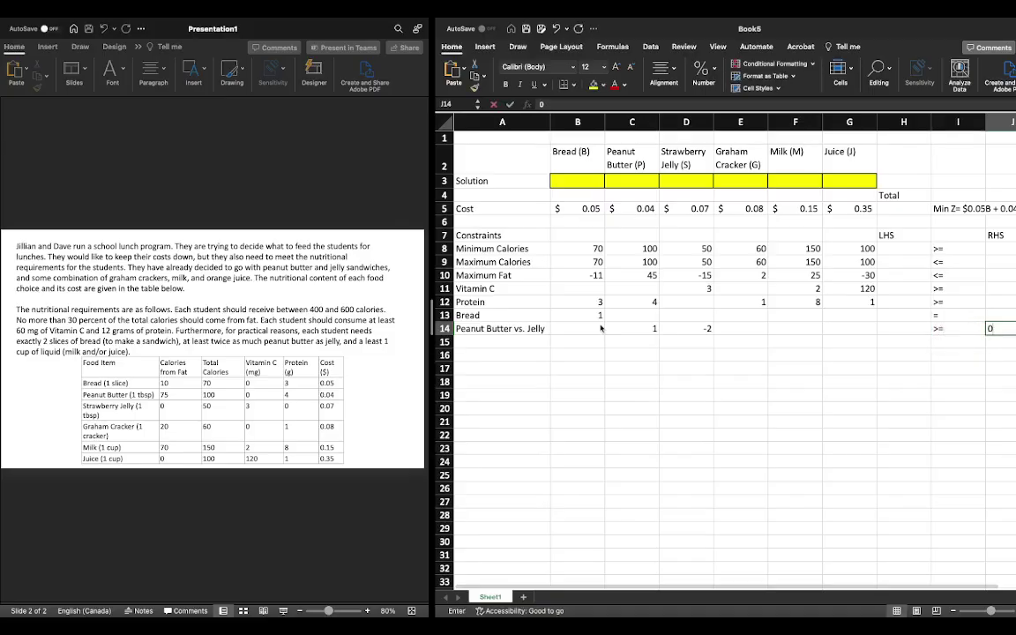
{"action": "key", "text": "Return"}
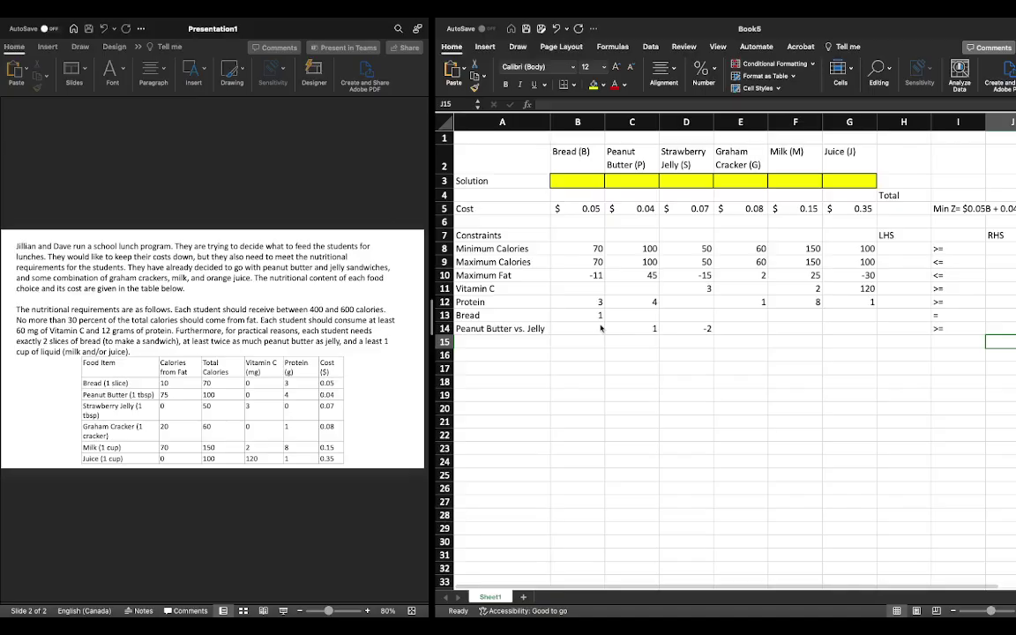
Enter the constraint label "Liquid" in A15.
{"action": "key", "text": "Left"}
{"action": "key", "text": "Left"}
{"action": "key", "text": "Left"}
{"action": "key", "text": "Left"}
{"action": "key", "text": "Left"}
{"action": "key", "text": "Left"}
{"action": "key", "text": "Left"}
{"action": "key", "text": "Left"}
{"action": "key", "text": "Left"}
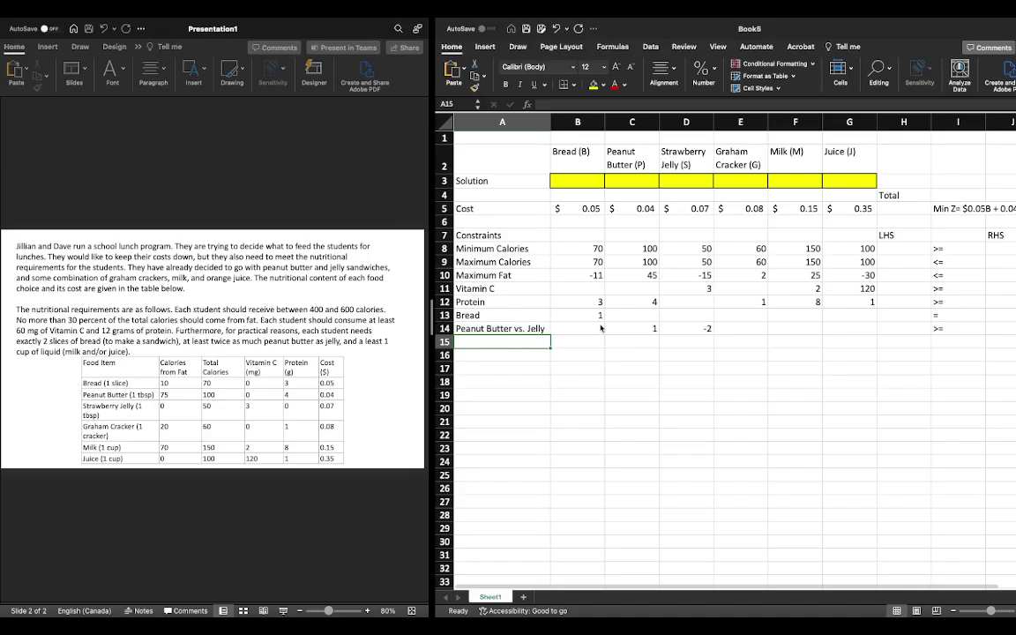
{"action": "type", "text": "Liquid"}
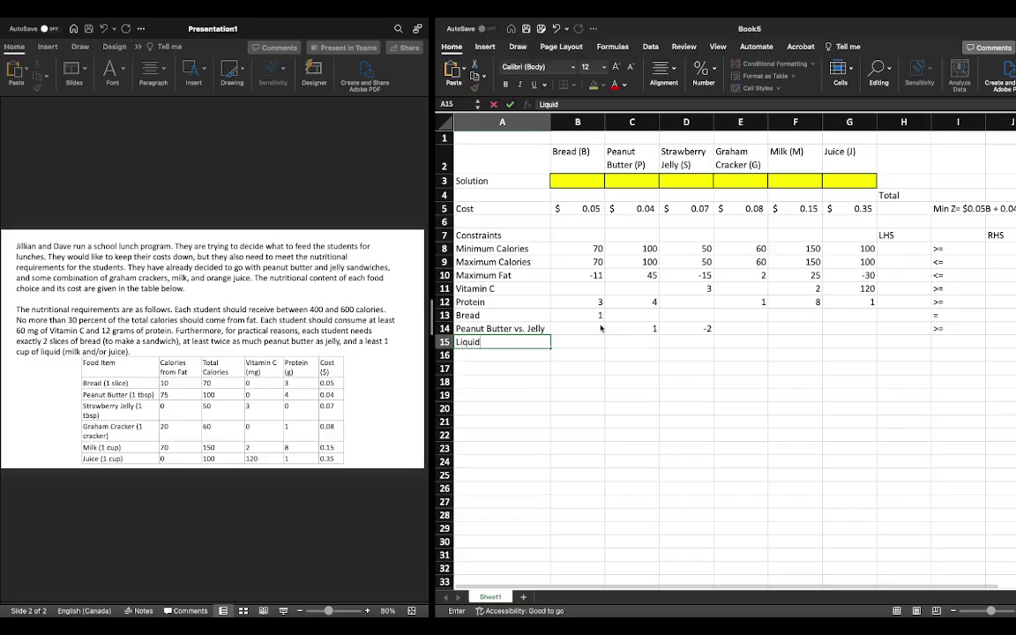
Enter the liquid coefficients 1 for milk in F15 and 1 for juice in G15.
{"action": "key", "text": "Tab"}
{"action": "key", "text": "Right"}
{"action": "key", "text": "Right"}
{"action": "key", "text": "Right"}
{"action": "key", "text": "Right"}
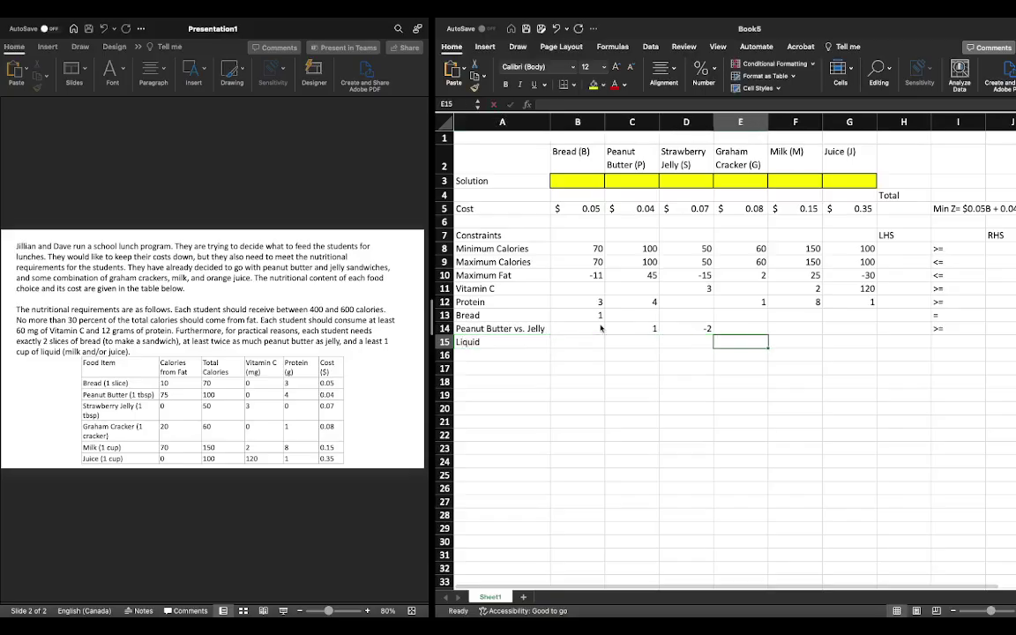
{"action": "type", "text": "1"}
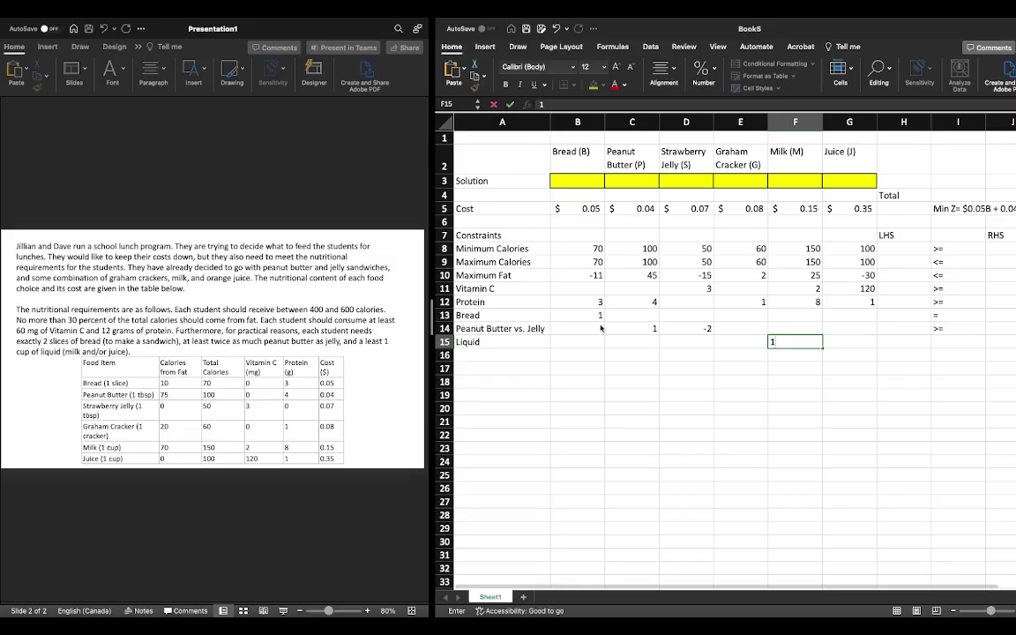
{"action": "key", "text": "Tab"}
{"action": "type", "text": "1"}
Enter the liquid relation ">=" in I15 and its requirement 1 in J15.
{"action": "key", "text": "Tab"}
{"action": "key", "text": "Tab"}
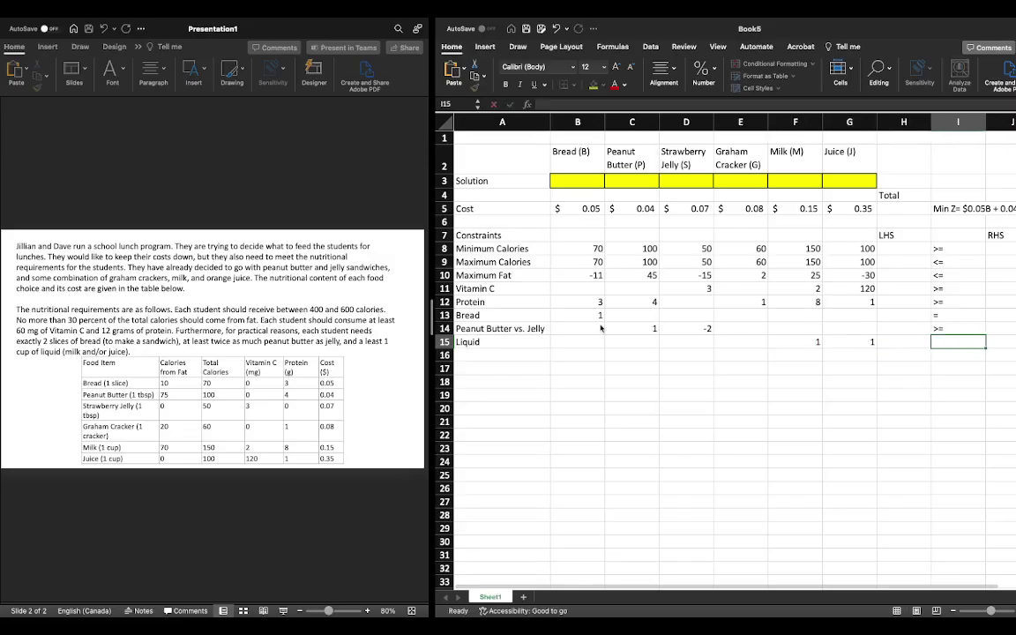
{"action": "type", "text": ">="}
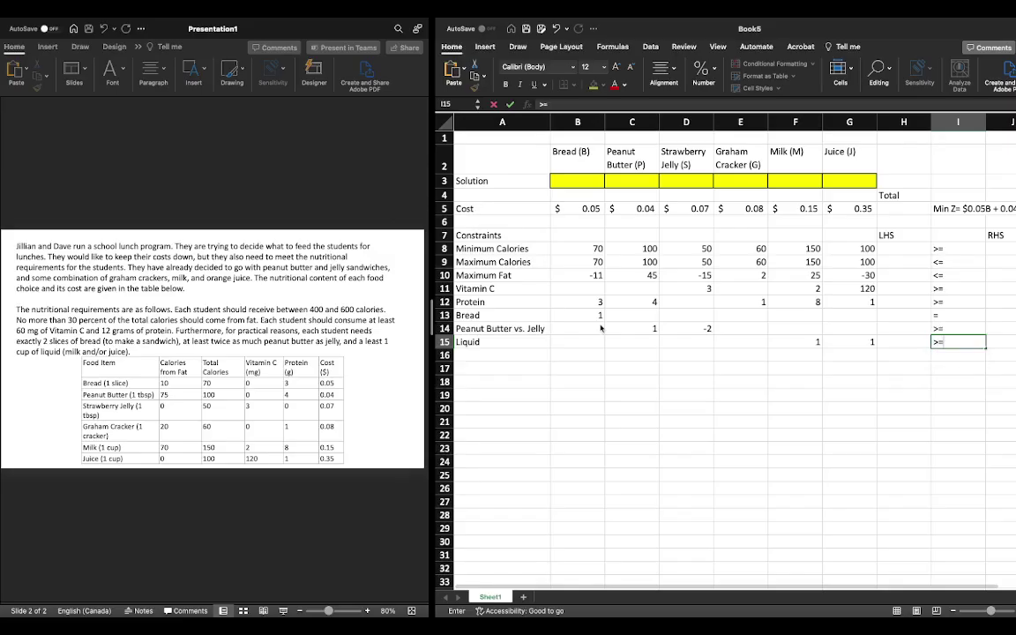
{"action": "key", "text": "Tab"}
{"action": "key", "text": "Down"}
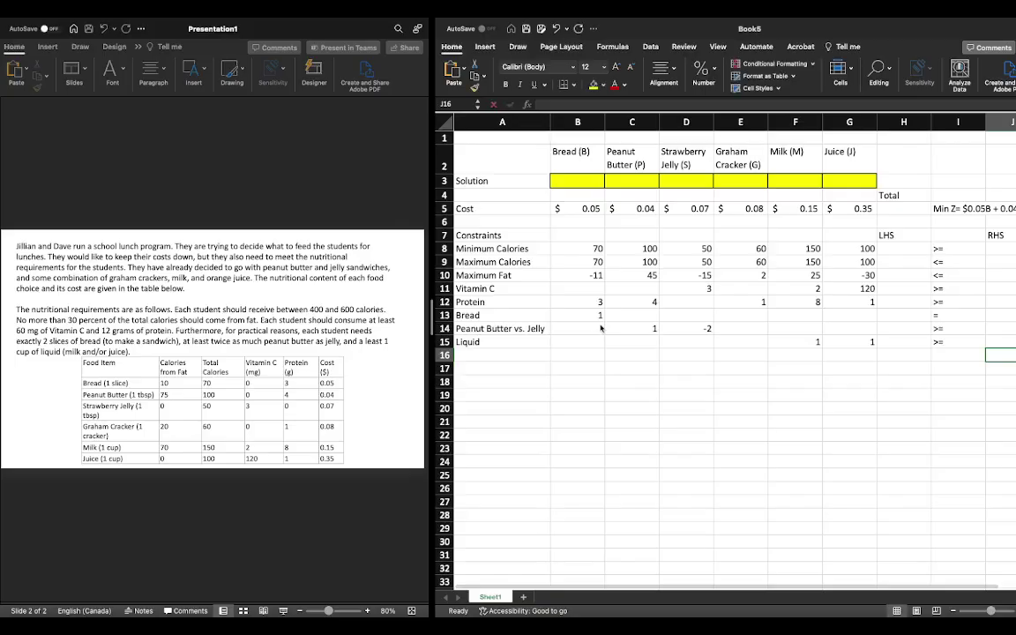
{"action": "key", "text": "Left"}
{"action": "key", "text": "Left"}
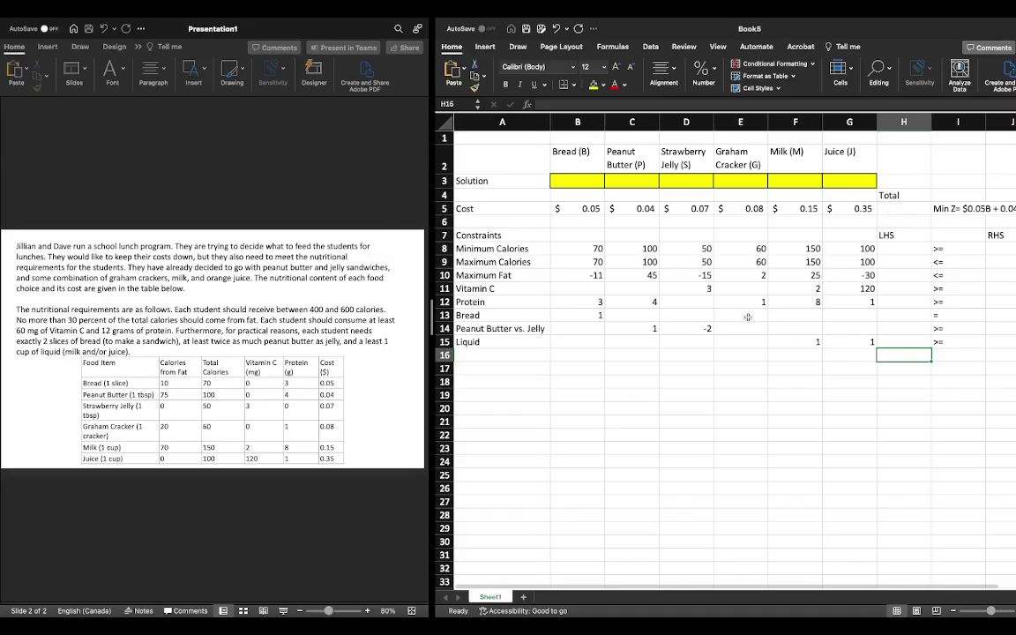
Start a SUMPRODUCT formula in H5 that multiplies the costs B5:G5 by the solution cells B3:G3.
{"action": "left_click", "coordinate": [908, 207]}
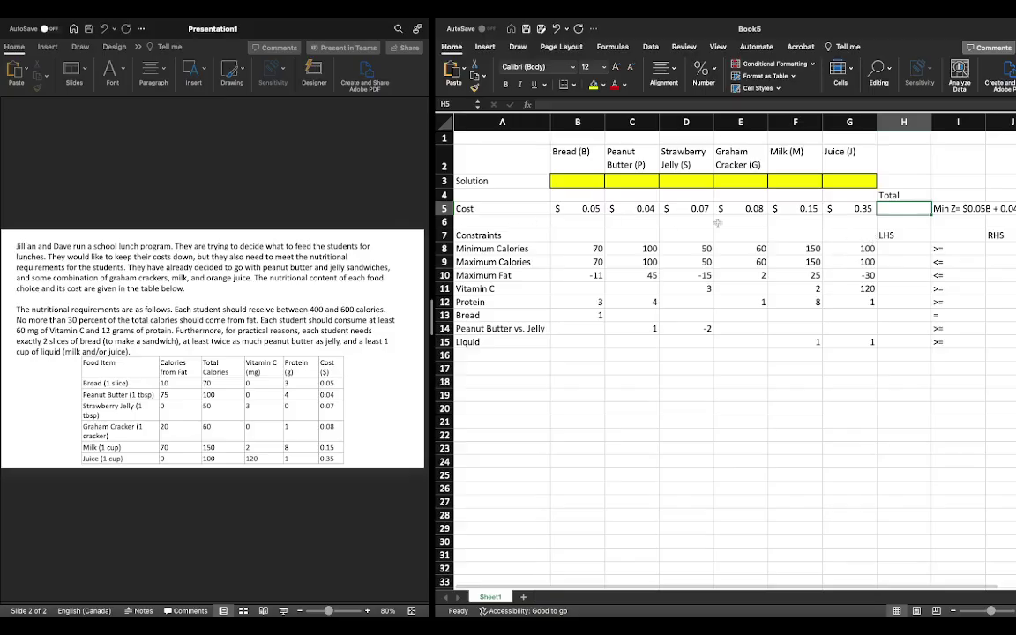
{"action": "type", "text": "="}
{"action": "type", "text": "=sumpro"}
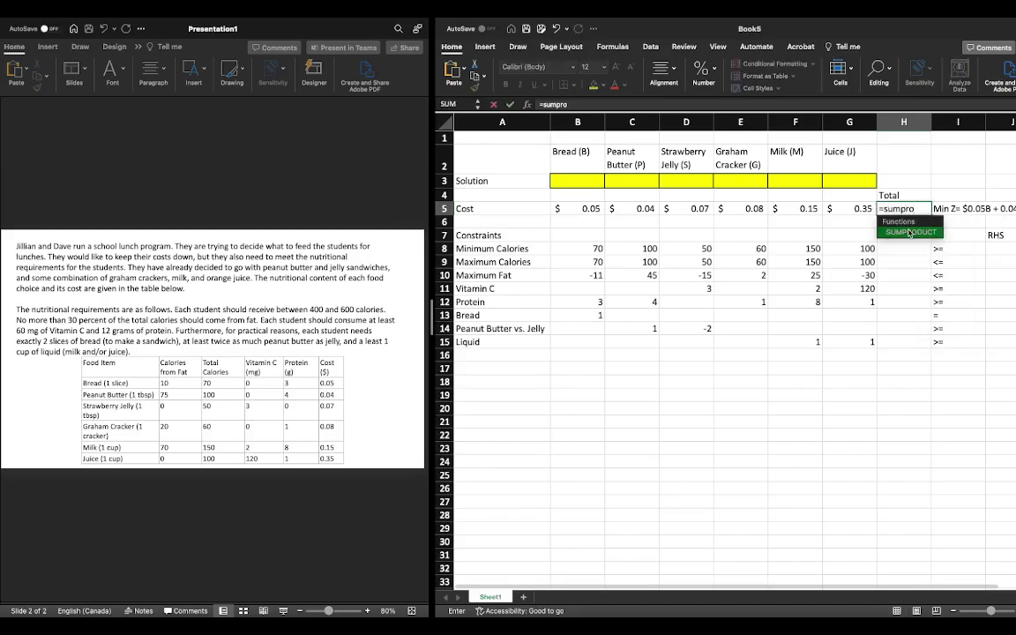
{"action": "key", "text": "Tab"}
{"action": "left_click_drag", "start_coordinate": [573, 208], "coordinate": [845, 208]}
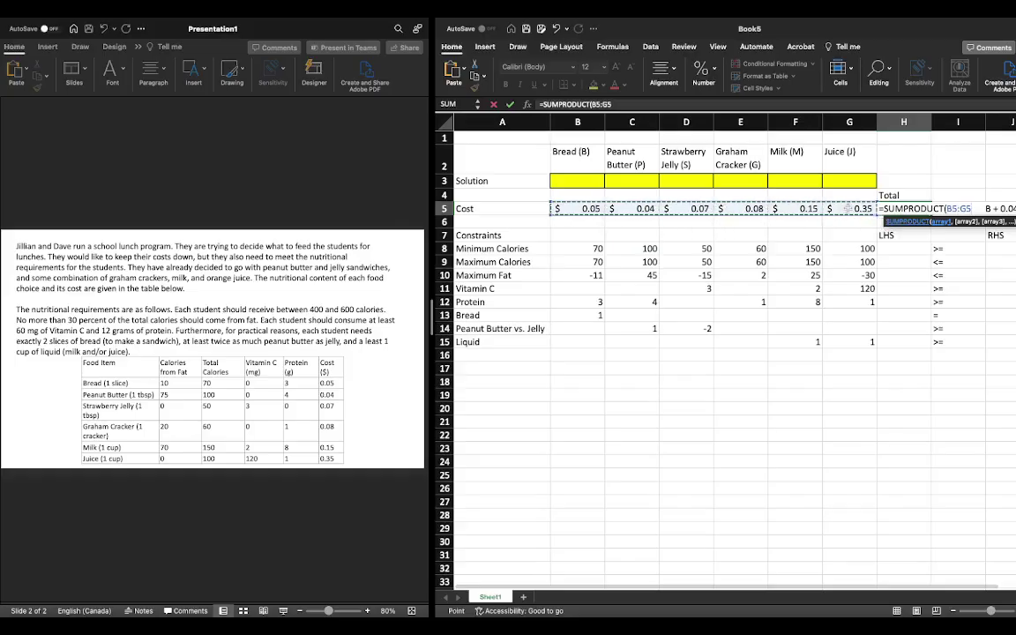
{"action": "type", "text": ","}
{"action": "left_click_drag", "start_coordinate": [574, 181], "coordinate": [845, 182]}
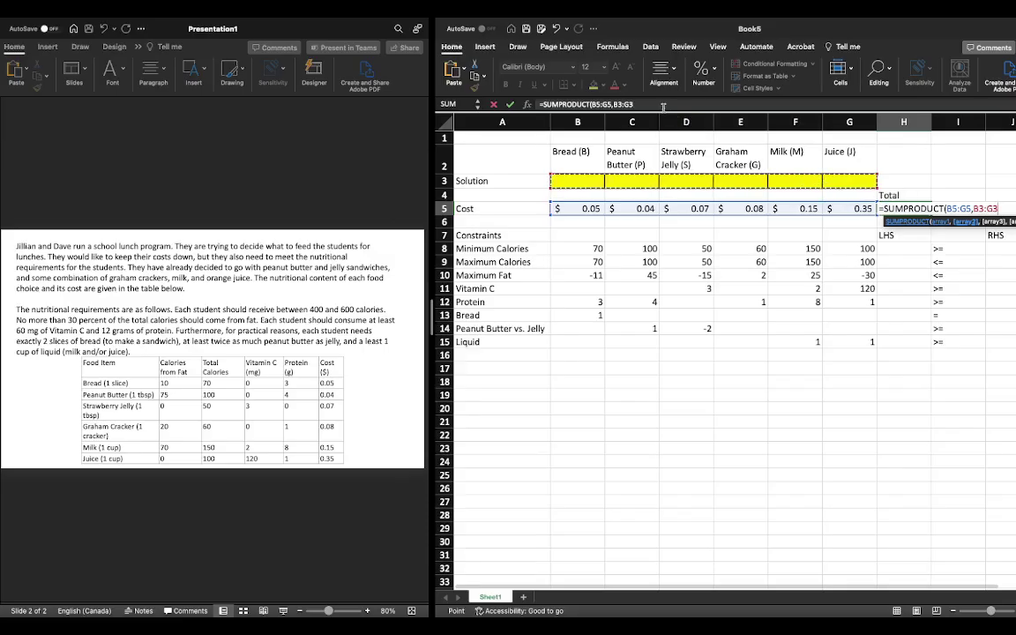
Make the solution range absolute and complete H5 as =SUMPRODUCT(B5:G5,$B$3:$G$3).
{"action": "left_click", "coordinate": [630, 104]}
{"action": "key", "text": "F4"}
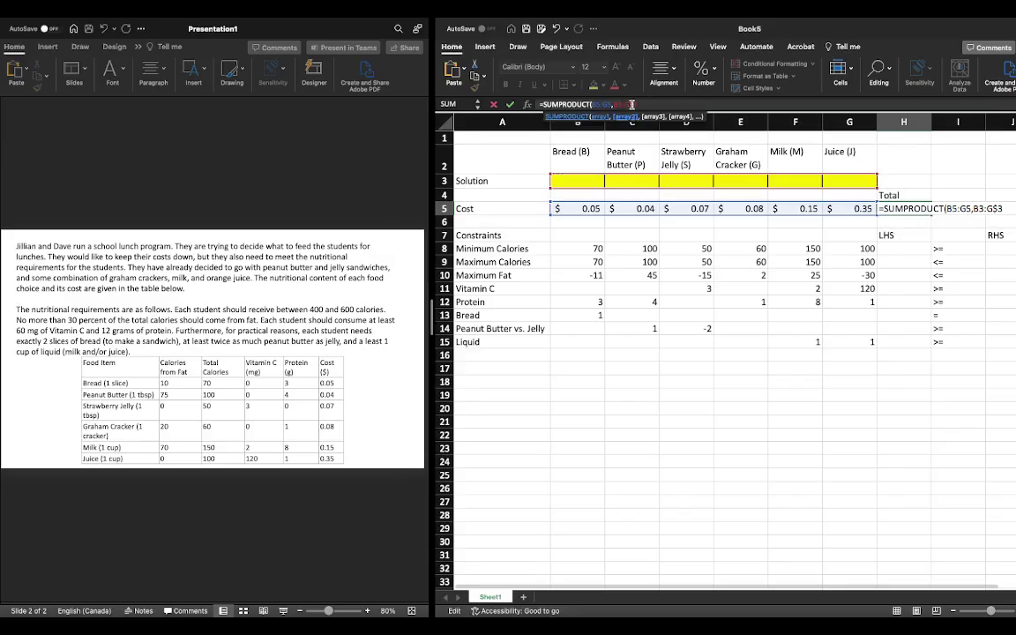
{"action": "key", "text": "F4"}
{"action": "key", "text": "F4"}
{"action": "key", "text": "F4"}
{"action": "left_click", "coordinate": [632, 104]}
{"action": "key", "text": "F4"}
{"action": "type", "text": ")"}
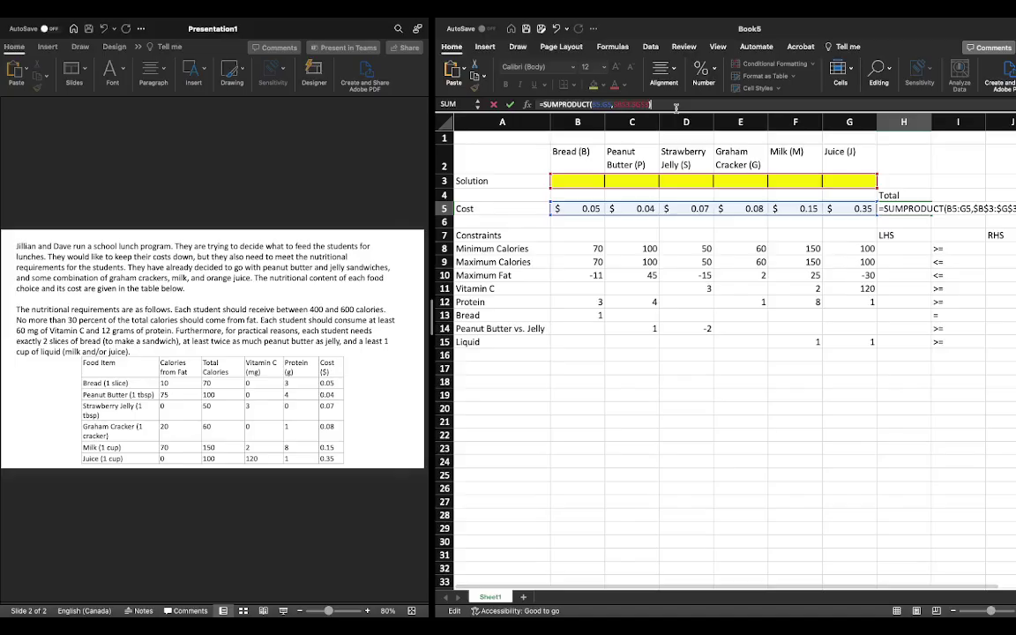
{"action": "key", "text": "Return"}
Start a SUMPRODUCT formula in H8 that multiplies the minimum calorie coefficients B8:G8 by the solution cells B3:G3.
{"action": "left_click", "coordinate": [907, 249]}
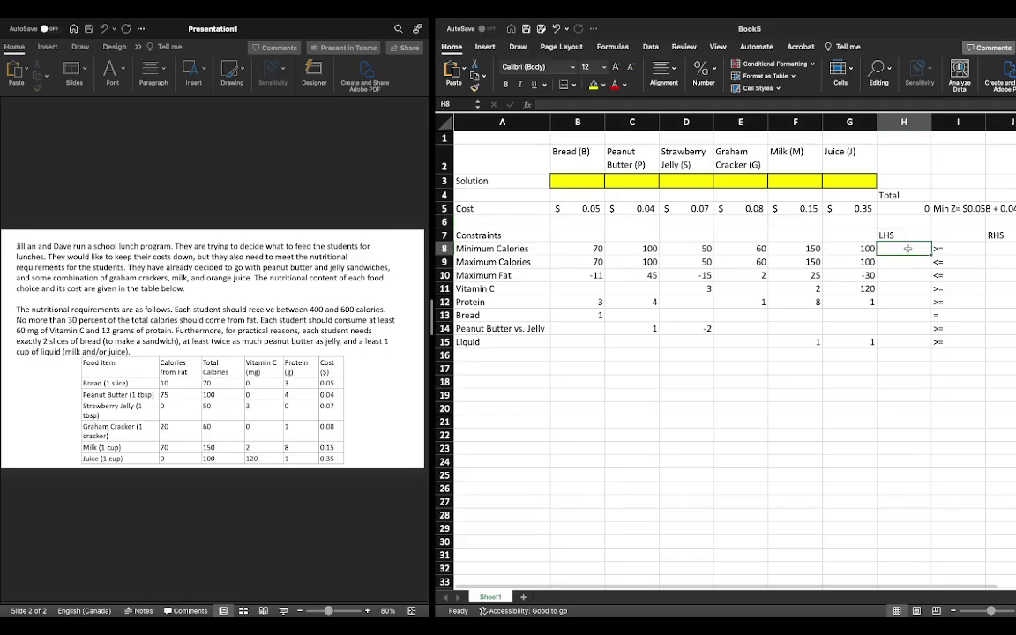
{"action": "type", "text": "=SUMN"}
{"action": "key", "text": "BackSpace"}
{"action": "type", "text": "PR"}
{"action": "double_click", "coordinate": [904, 274]}
{"action": "left_click_drag", "start_coordinate": [584, 248], "coordinate": [849, 249]}
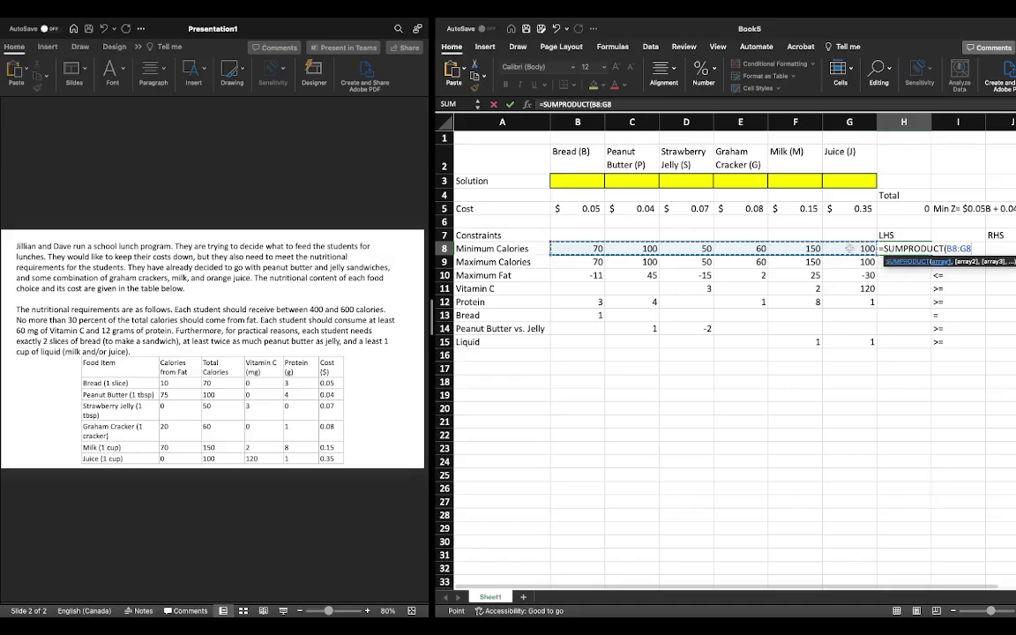
{"action": "type", "text": ","}
{"action": "left_click_drag", "start_coordinate": [564, 181], "coordinate": [845, 181]}
Complete H8 as =SUMPRODUCT(B8:G8,$B$3:$G$3) and fill the formula down through H15.
{"action": "left_click", "coordinate": [635, 105]}
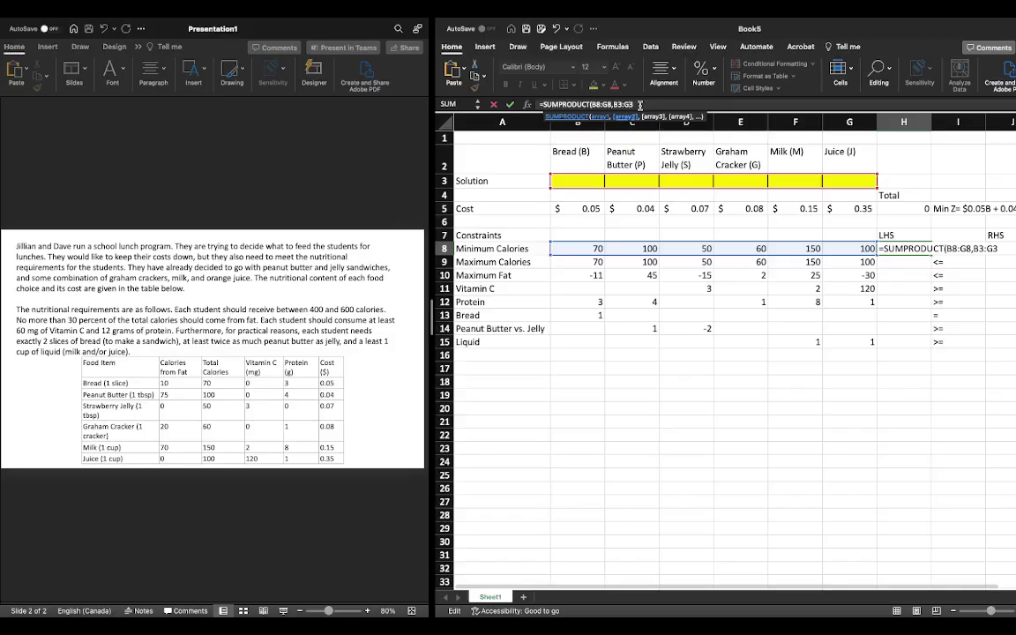
{"action": "type", "text": "$3:$G$3"}
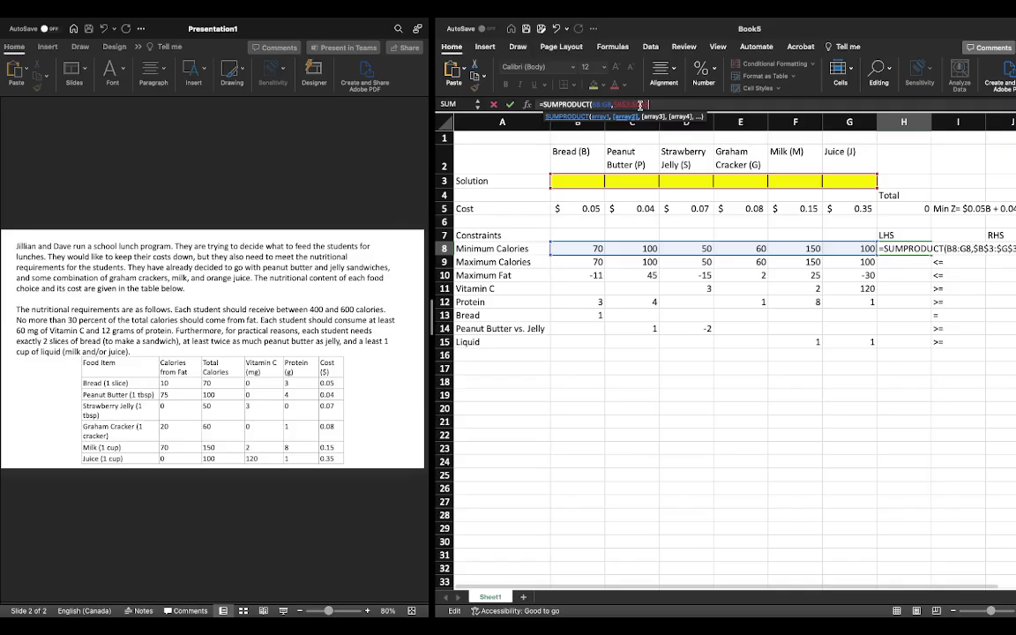
{"action": "type", "text": ")"}
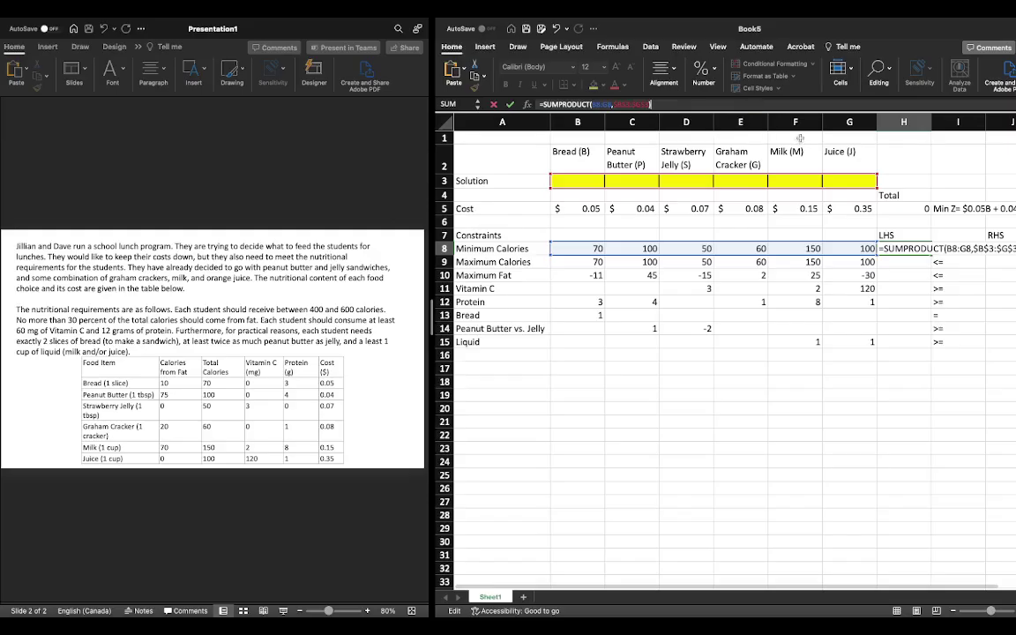
{"action": "key", "text": "Return"}
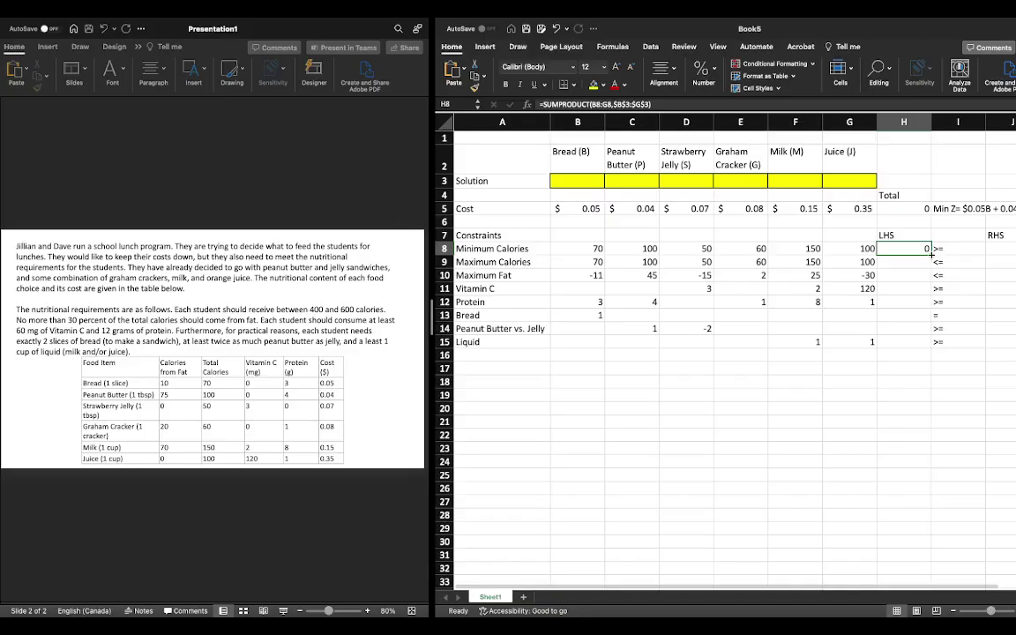
{"action": "double_click", "coordinate": [932, 253]}
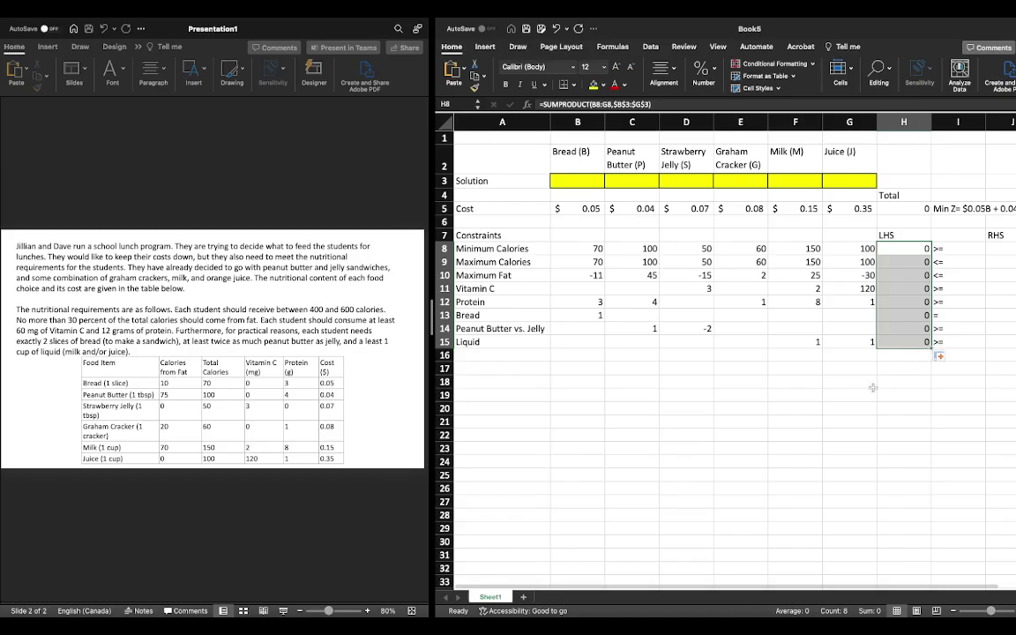
{"action": "left_click", "coordinate": [794, 368]}
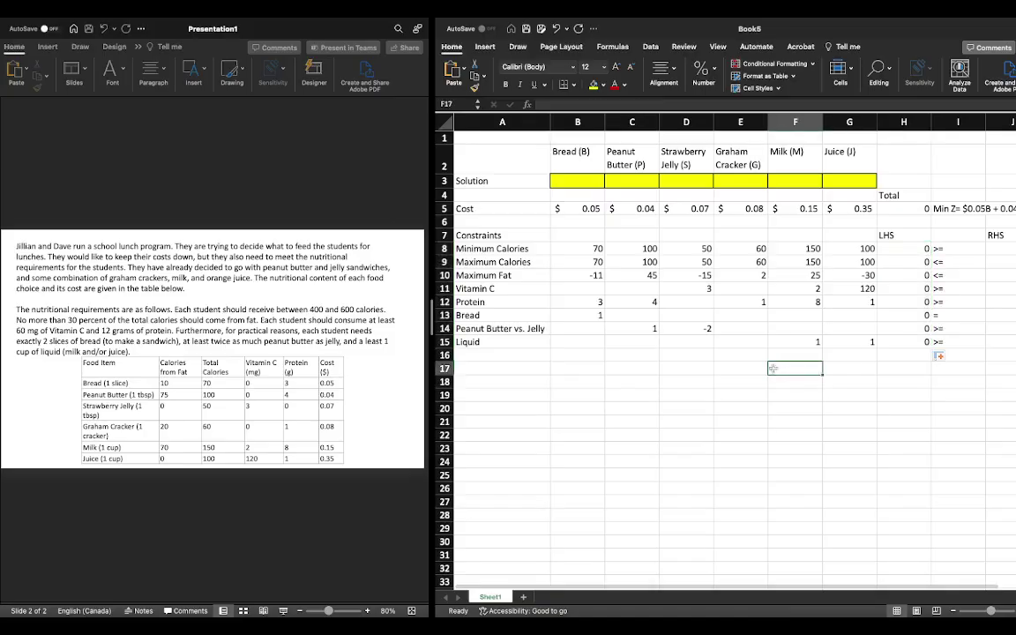
Open Solver and set it to minimize the total cost in H5 by changing the variable cells B3:G3.
{"action": "left_click", "coordinate": [486, 47]}
{"action": "left_click", "coordinate": [651, 46]}
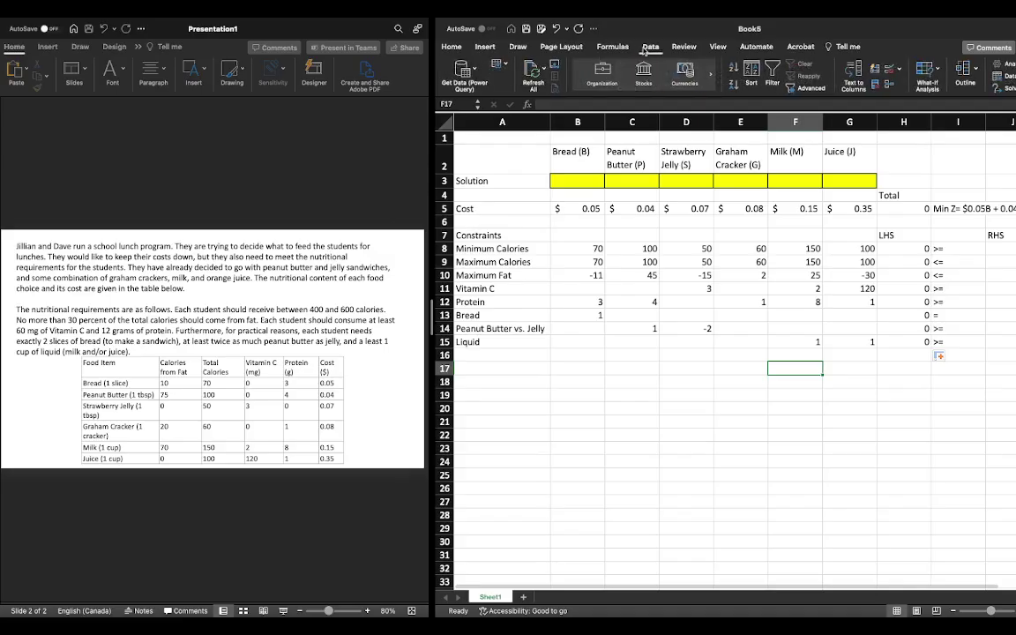
{"action": "left_click", "coordinate": [1010, 88]}
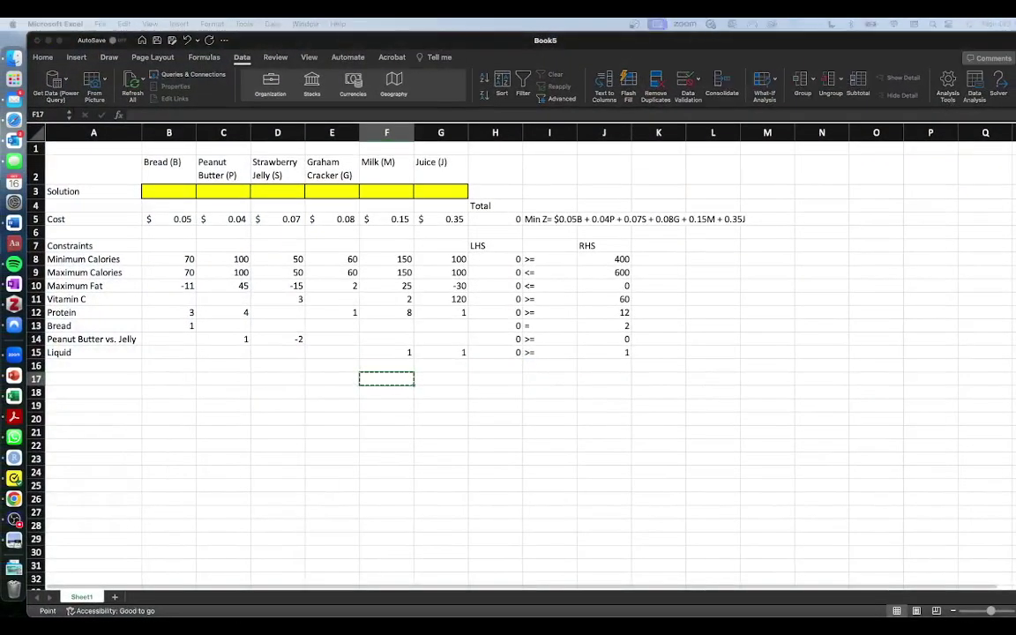
{"action": "left_click_drag", "start_coordinate": [863, 112], "coordinate": [747, 91]}
{"action": "left_click", "coordinate": [703, 110]}
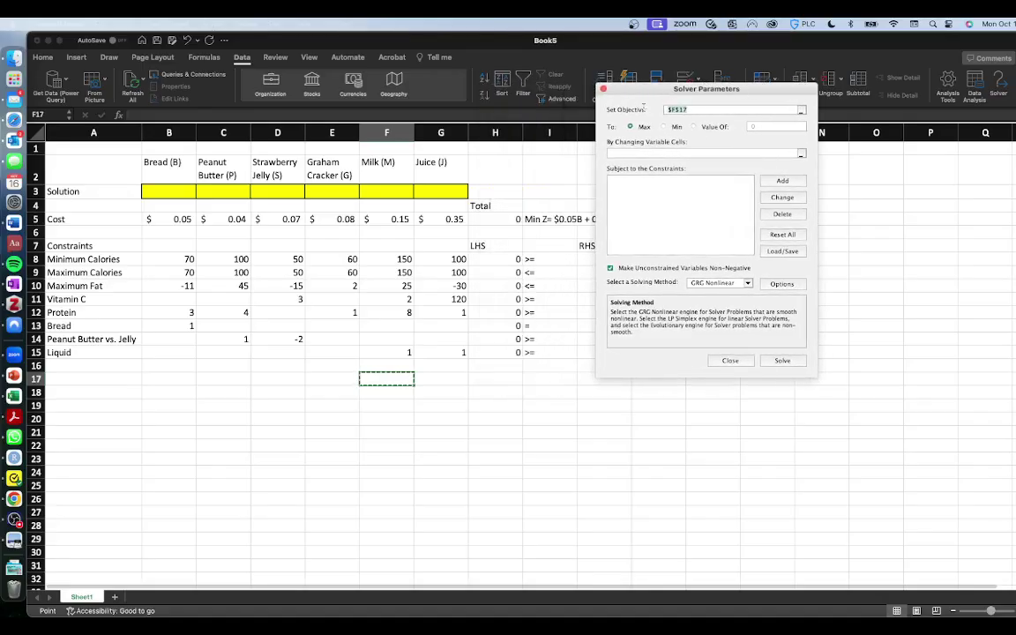
{"action": "left_click", "coordinate": [517, 220]}
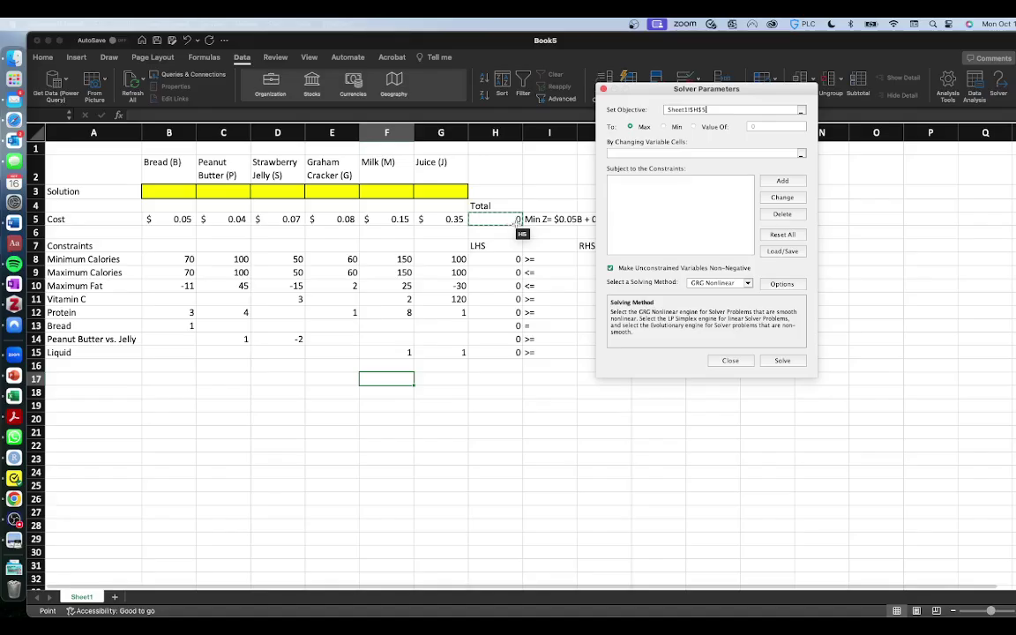
{"action": "left_click", "coordinate": [665, 127]}
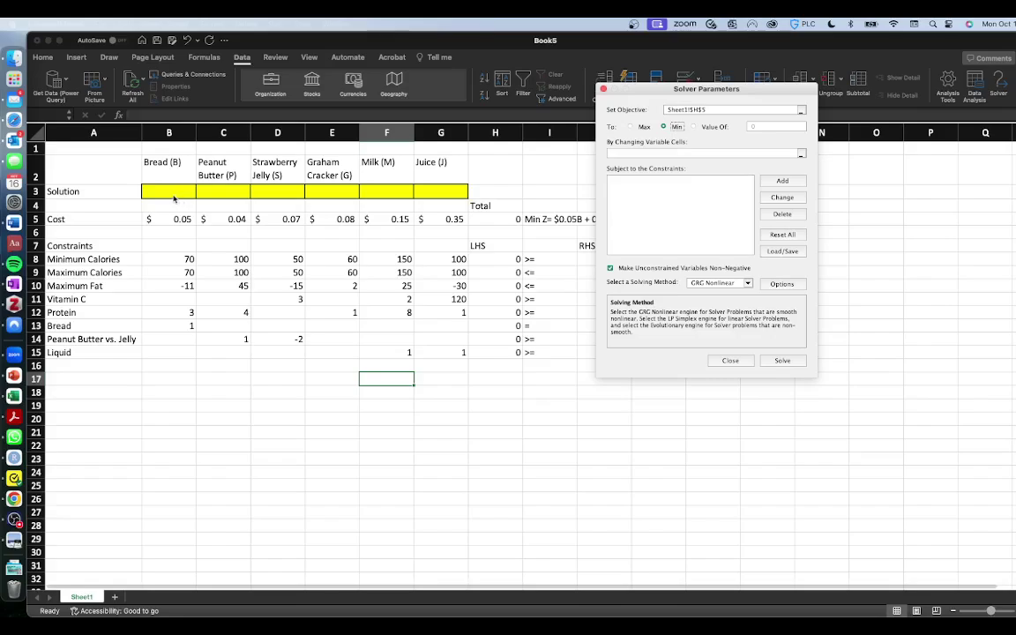
{"action": "left_click", "coordinate": [654, 152]}
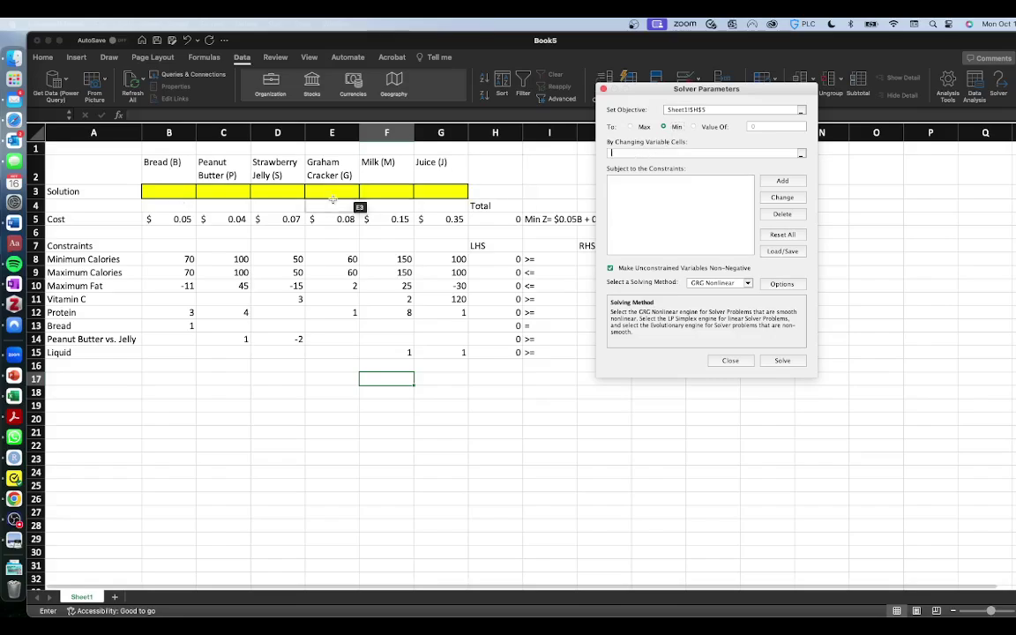
{"action": "left_click_drag", "start_coordinate": [174, 194], "coordinate": [438, 190]}
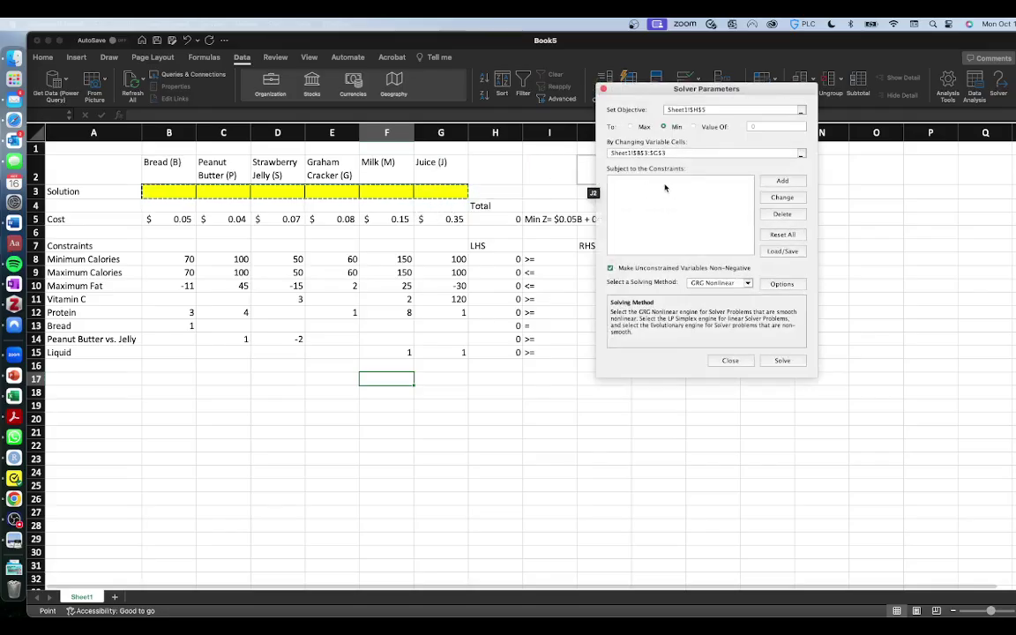
Add the Solver constraint for minimum calories, requiring H8 >= J8.
{"action": "left_click_drag", "start_coordinate": [710, 89], "coordinate": [793, 85]}
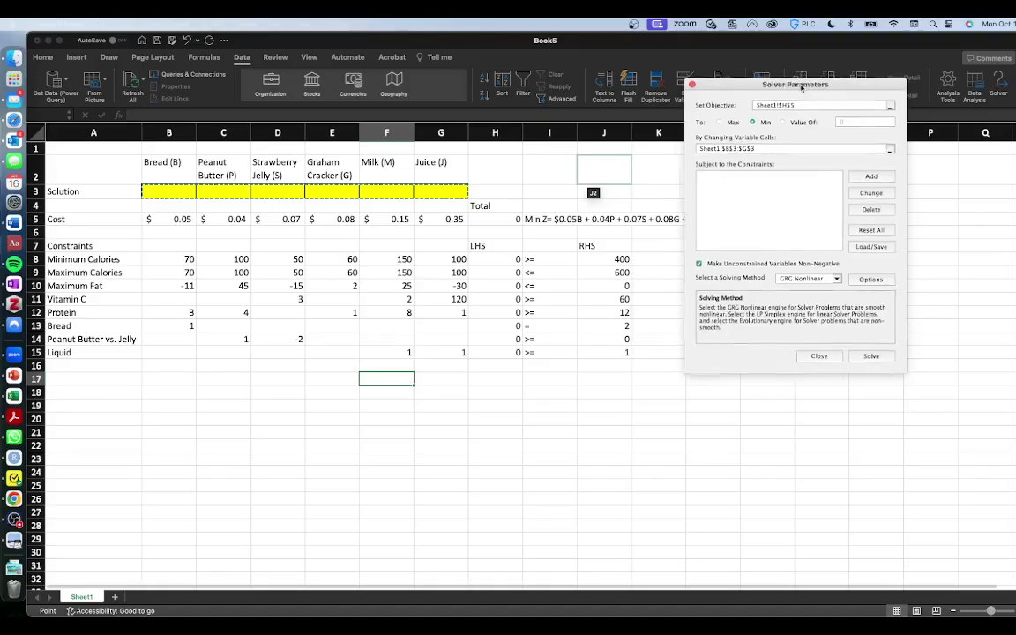
{"action": "left_click", "coordinate": [864, 179]}
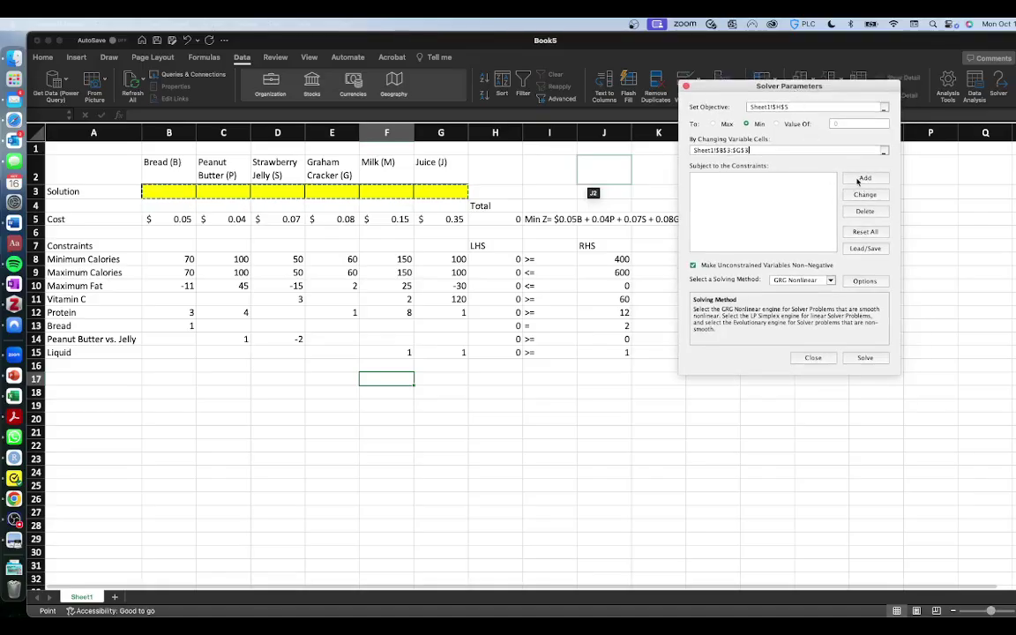
{"action": "left_click", "coordinate": [821, 232]}
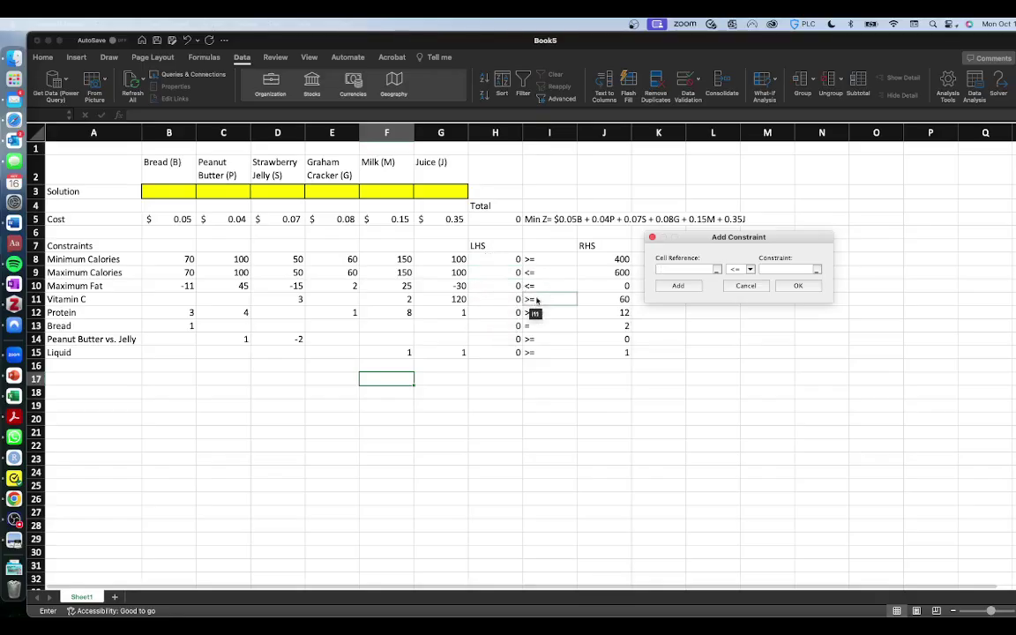
{"action": "left_click", "coordinate": [510, 259]}
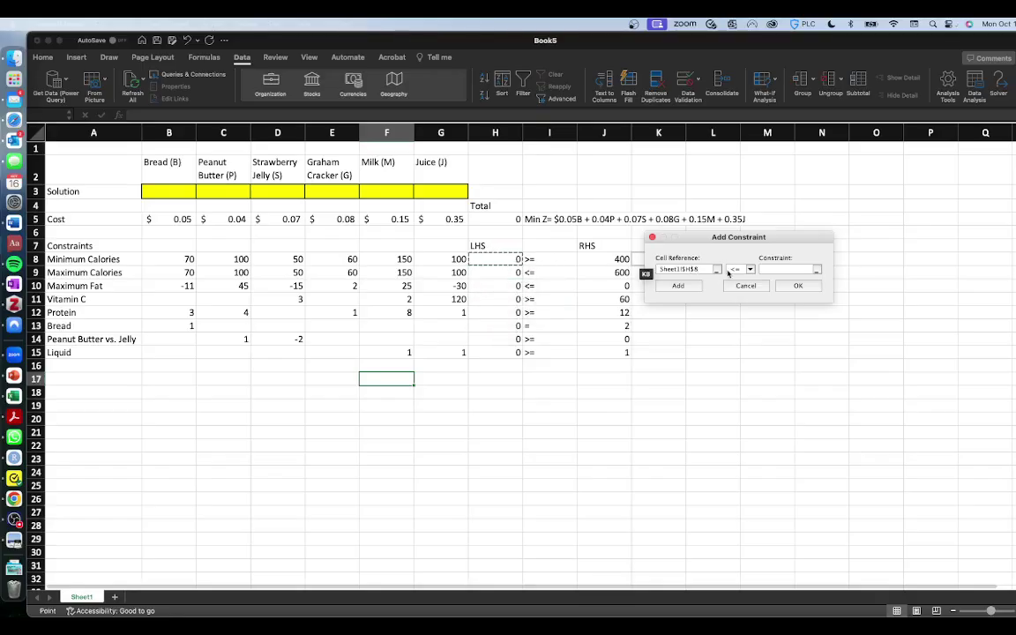
{"action": "left_click", "coordinate": [748, 269]}
{"action": "left_click", "coordinate": [746, 294]}
{"action": "left_click", "coordinate": [788, 269]}
{"action": "left_click", "coordinate": [608, 259]}
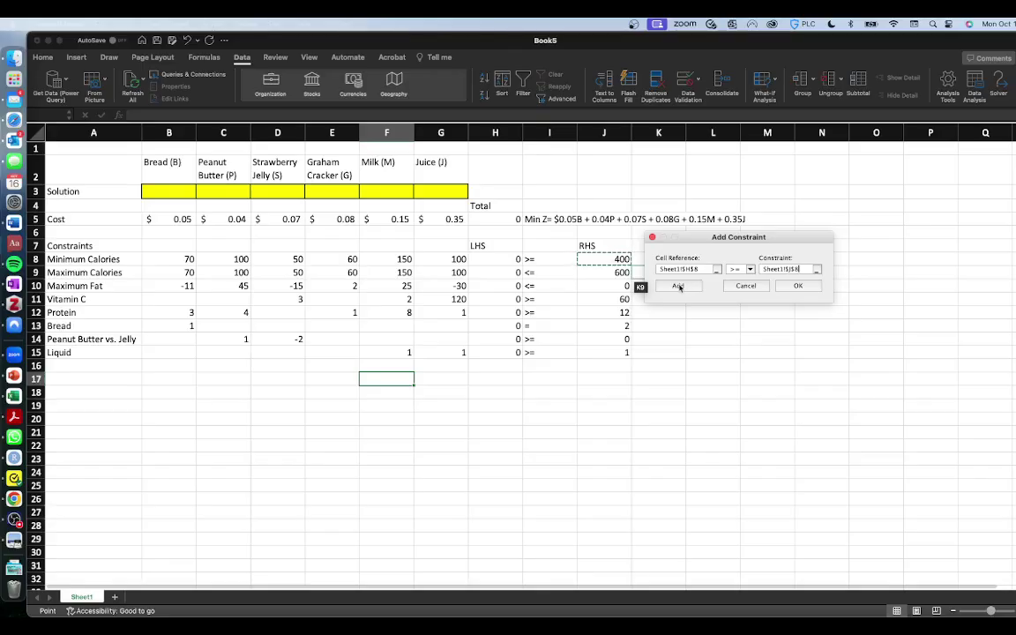
{"action": "left_click", "coordinate": [679, 287]}
Add the maximum calories and maximum fat constraints to Solver as H9:H10 <= J9:J10.
{"action": "left_click", "coordinate": [498, 272]}
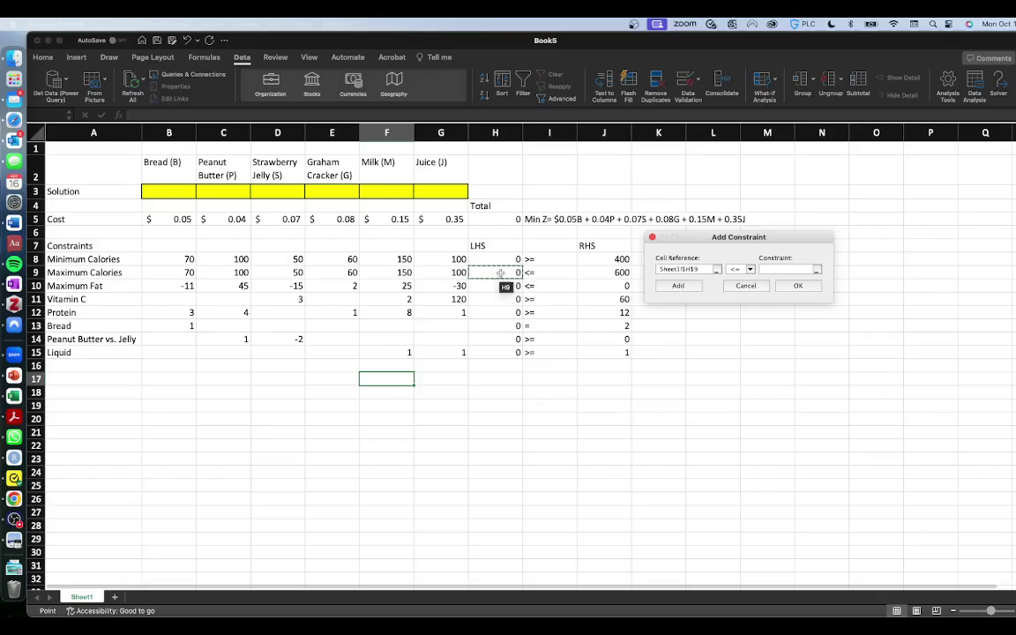
{"action": "left_click_drag", "start_coordinate": [498, 273], "coordinate": [499, 286]}
{"action": "left_click_drag", "start_coordinate": [618, 273], "coordinate": [616, 289]}
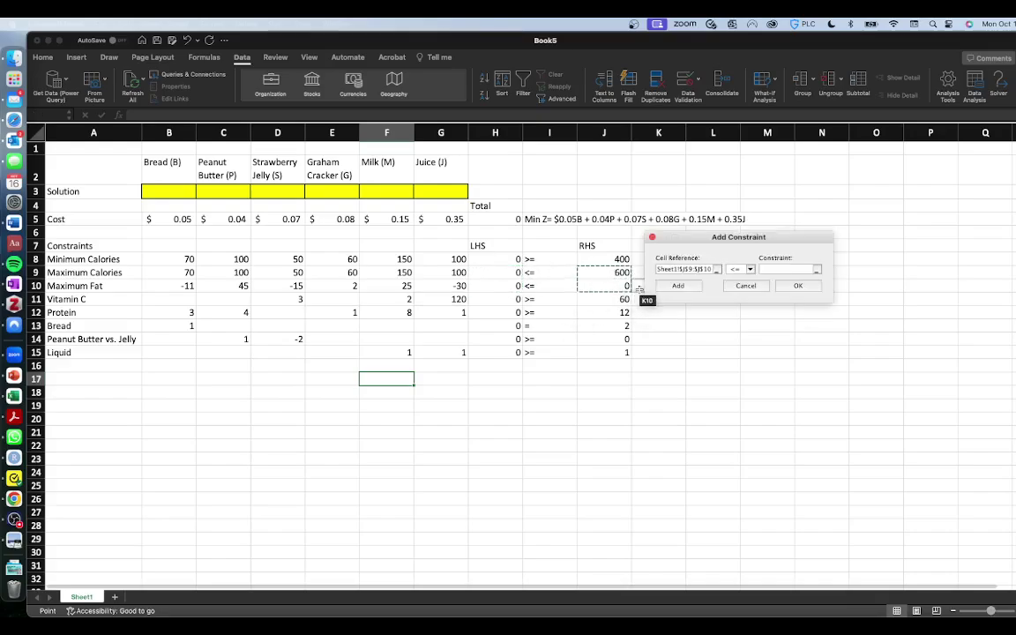
{"action": "left_click_drag", "start_coordinate": [522, 274], "coordinate": [520, 287]}
{"action": "left_click", "coordinate": [774, 271]}
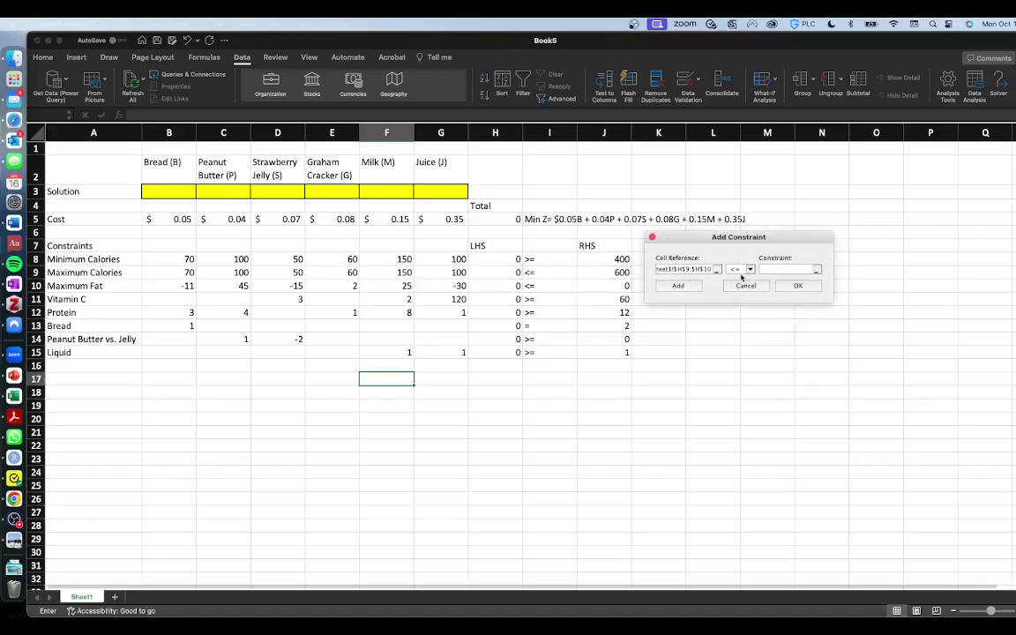
{"action": "left_click_drag", "start_coordinate": [617, 274], "coordinate": [620, 291]}
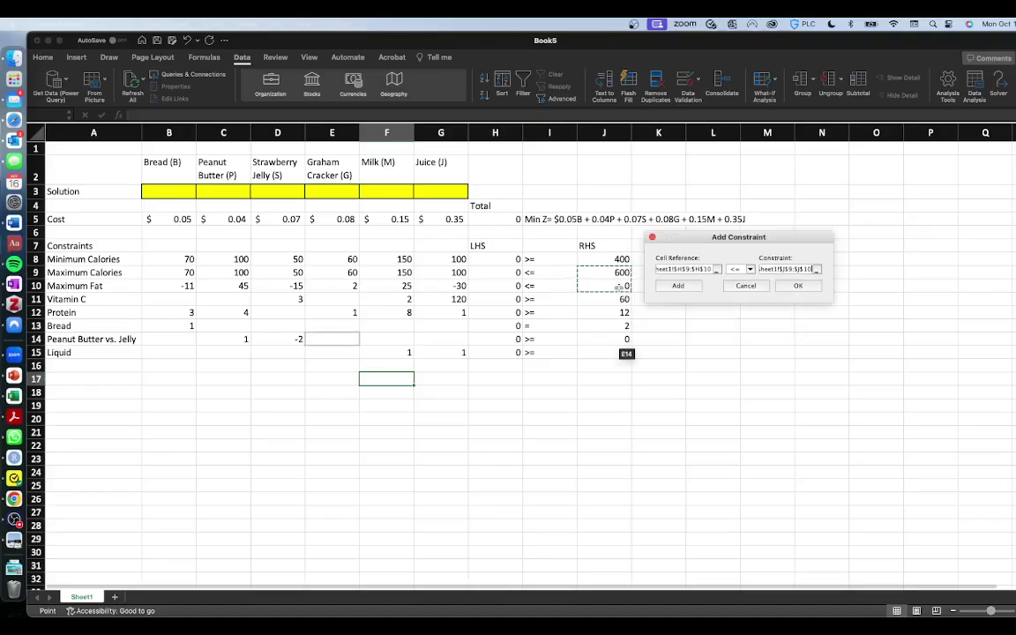
{"action": "left_click", "coordinate": [678, 287]}
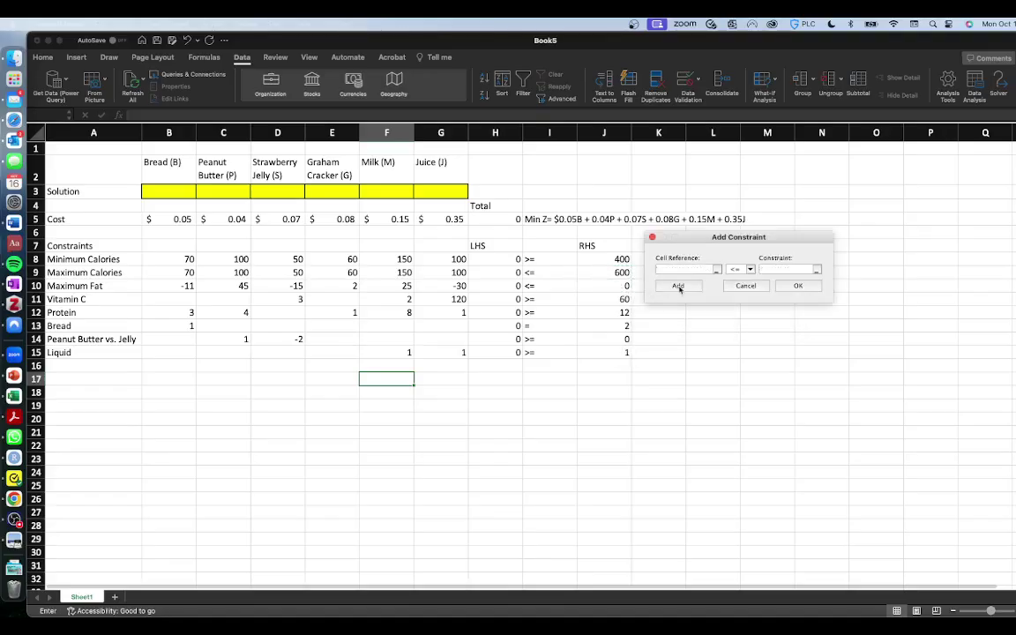
Add the vitamin C and protein constraints to Solver as H11:H12 >= J11:J12.
{"action": "left_click_drag", "start_coordinate": [508, 301], "coordinate": [517, 316]}
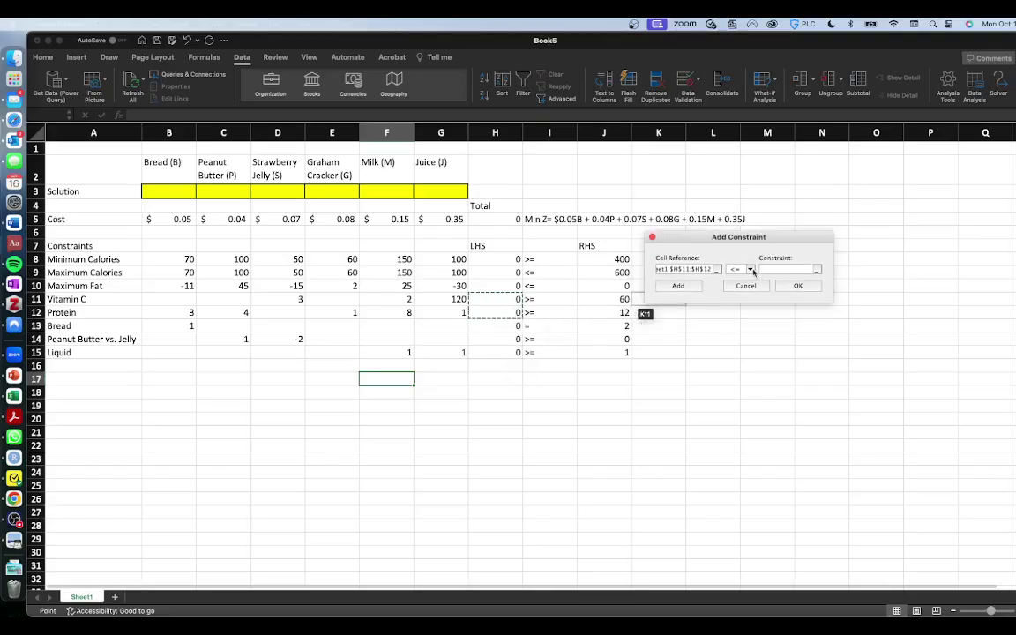
{"action": "left_click", "coordinate": [751, 270]}
{"action": "left_click", "coordinate": [739, 294]}
{"action": "left_click", "coordinate": [623, 300]}
{"action": "left_click_drag", "start_coordinate": [623, 300], "coordinate": [623, 314]}
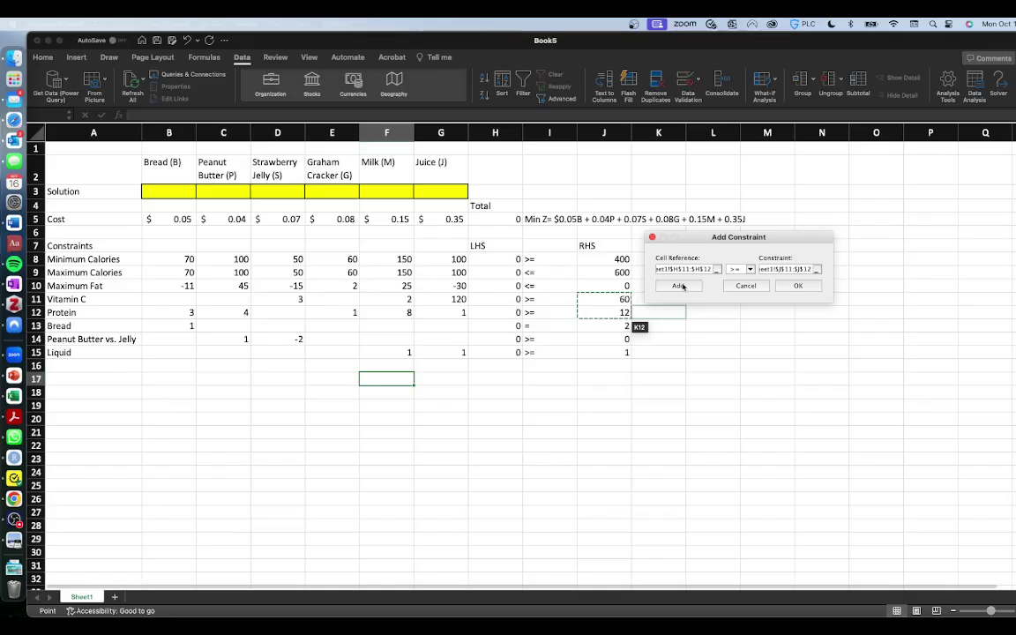
{"action": "left_click", "coordinate": [679, 286]}
Add the bread constraint to Solver, requiring H13 = J13.
{"action": "left_click", "coordinate": [518, 326]}
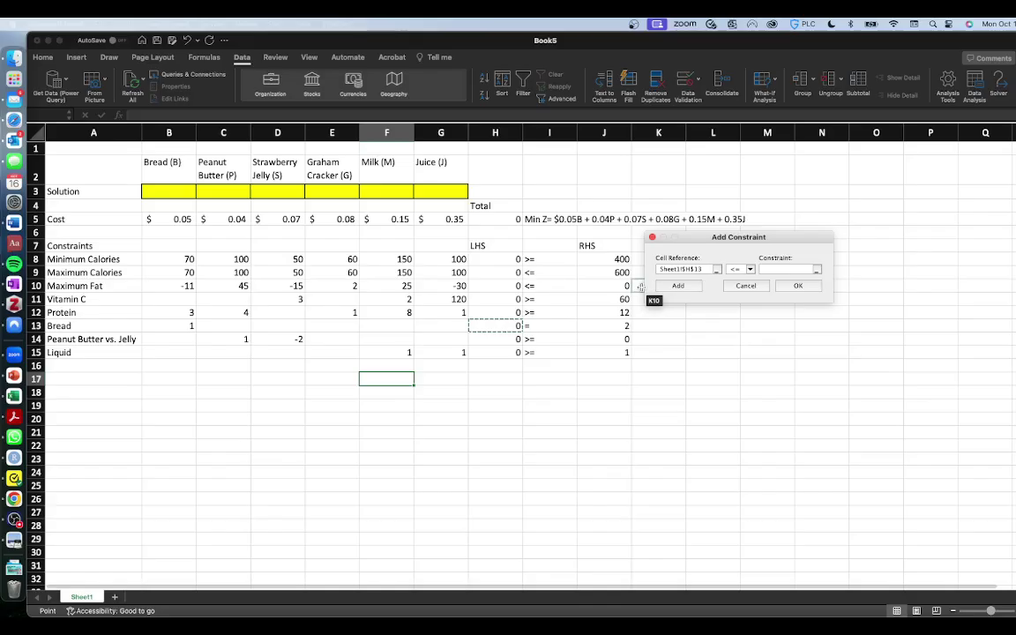
{"action": "left_click", "coordinate": [749, 269]}
{"action": "left_click", "coordinate": [734, 286]}
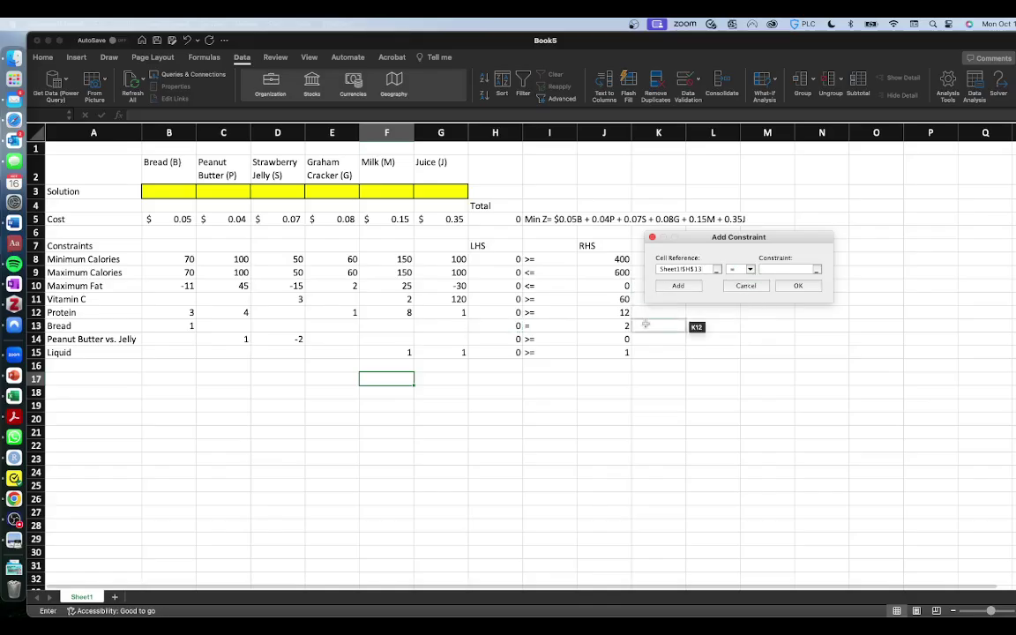
{"action": "left_click", "coordinate": [627, 325]}
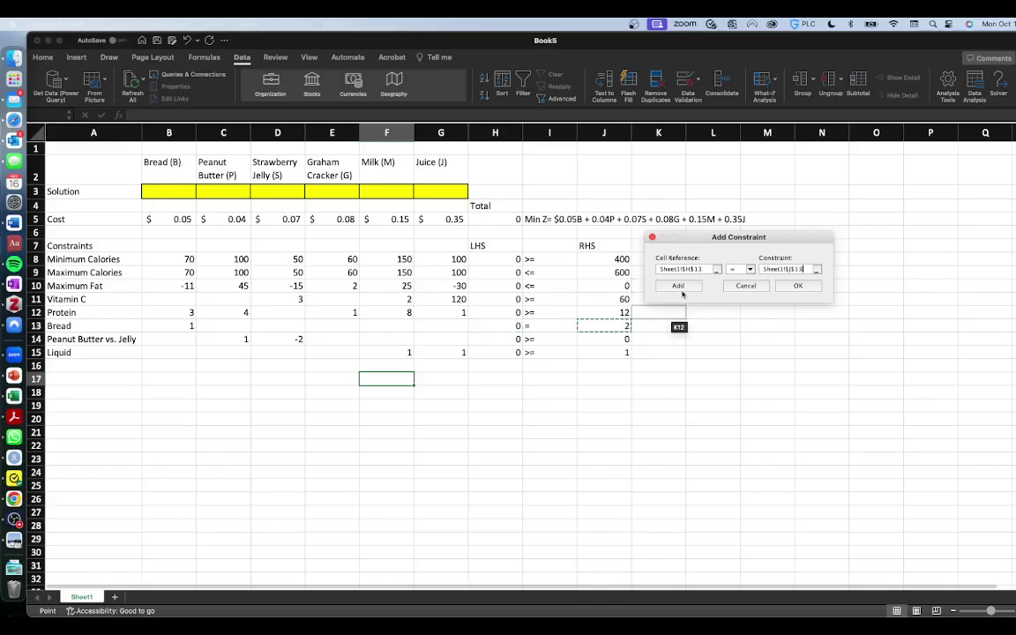
{"action": "left_click", "coordinate": [678, 286]}
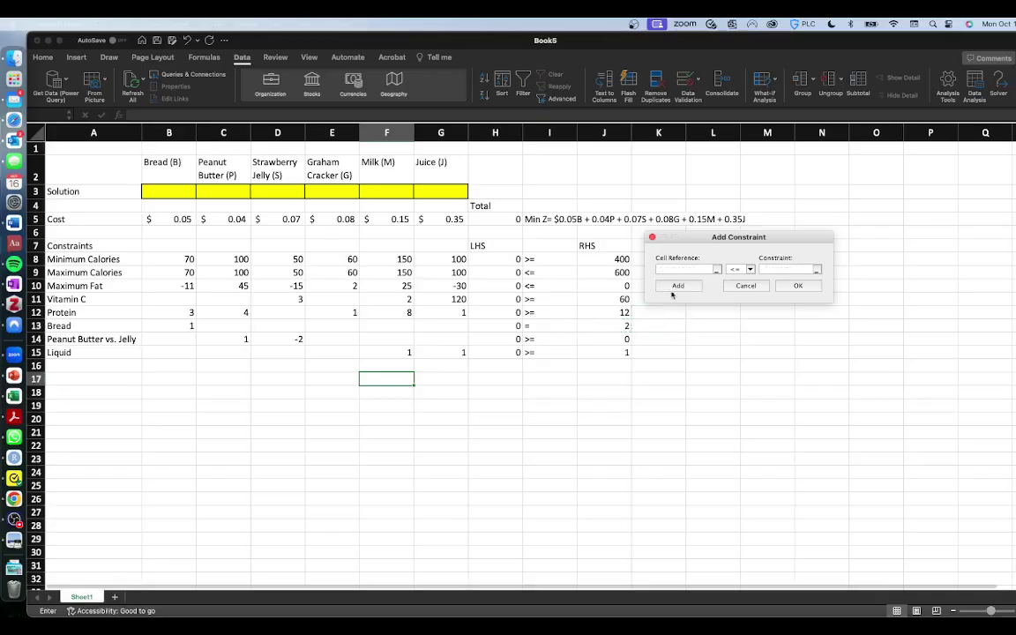
Add the peanut butter vs. jelly and liquid constraints as H14:H15 >= J14:J15 and finish the constraint entry.
{"action": "left_click", "coordinate": [511, 339]}
{"action": "left_click_drag", "start_coordinate": [511, 339], "coordinate": [512, 353]}
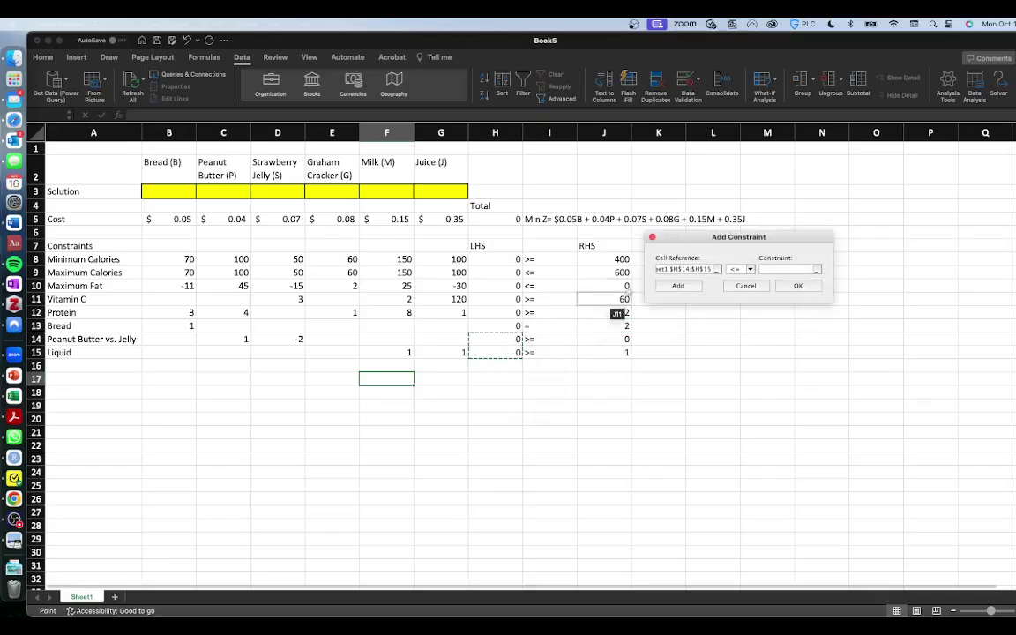
{"action": "left_click", "coordinate": [751, 270]}
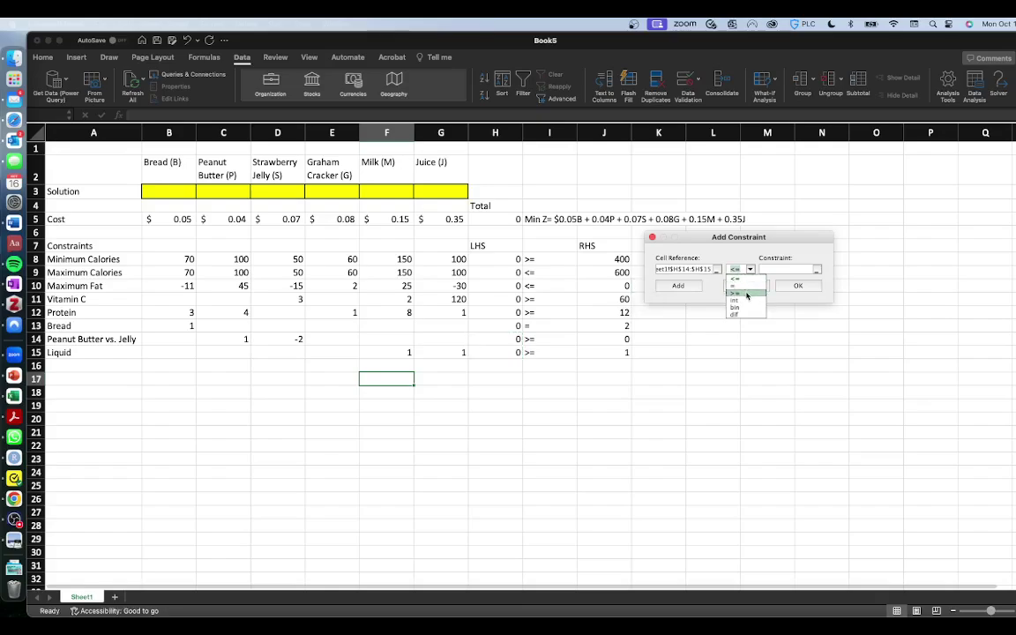
{"action": "left_click", "coordinate": [744, 291]}
{"action": "left_click_drag", "start_coordinate": [607, 339], "coordinate": [613, 354]}
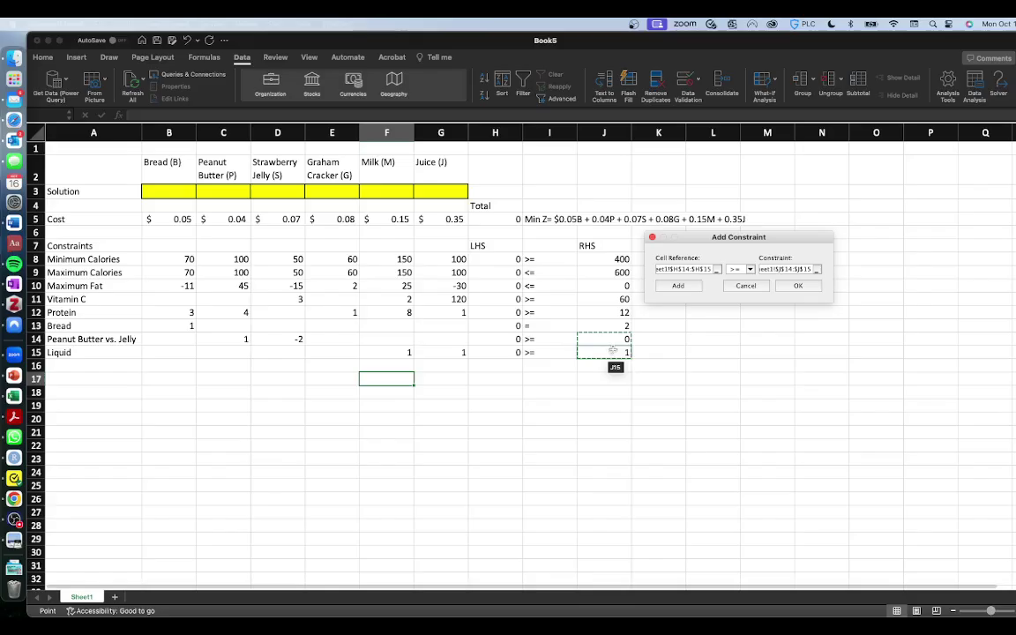
{"action": "left_click", "coordinate": [799, 286]}
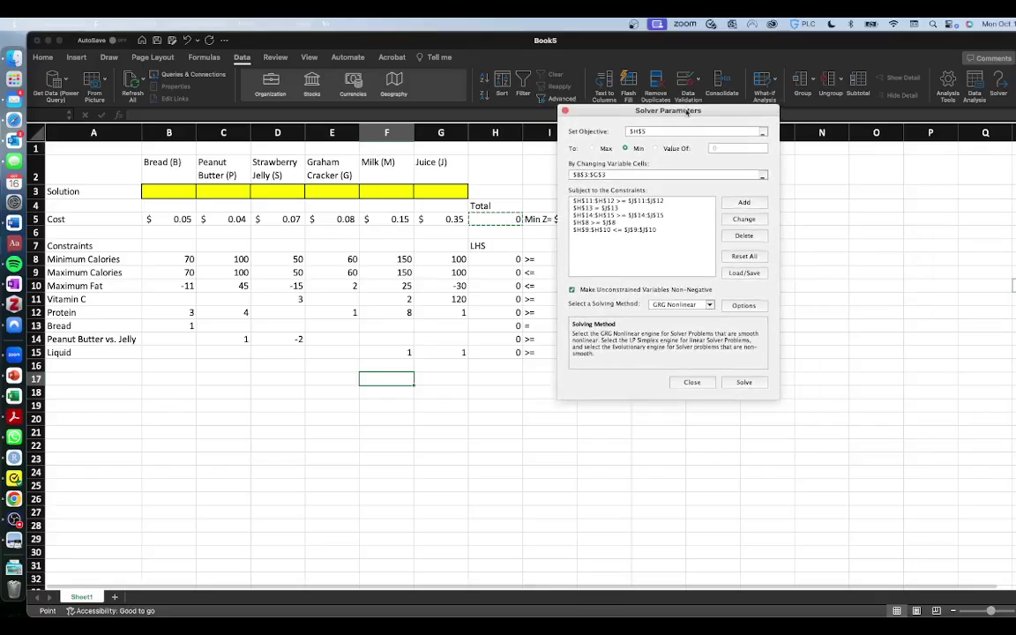
Set the solving method to Simplex LP and solve the model.
{"action": "left_click_drag", "start_coordinate": [661, 110], "coordinate": [840, 116]}
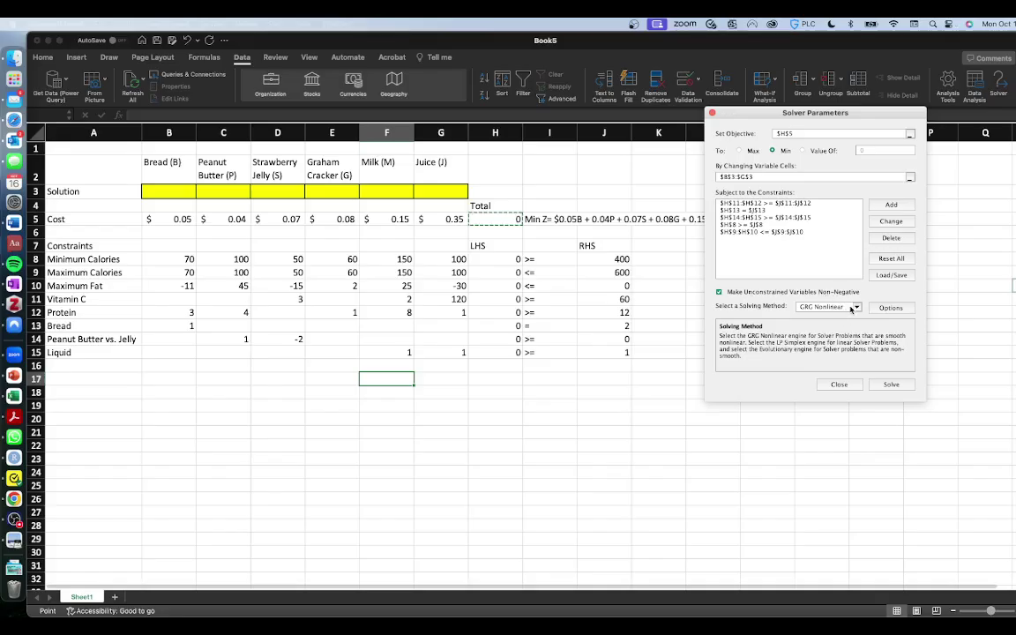
{"action": "left_click", "coordinate": [857, 308]}
{"action": "left_click", "coordinate": [829, 324]}
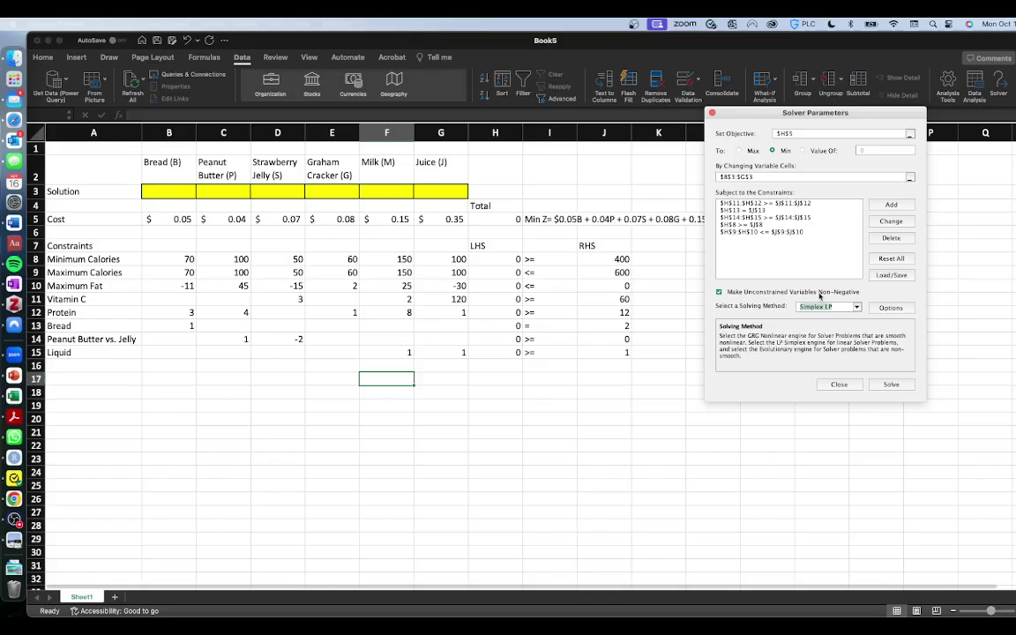
{"action": "left_click", "coordinate": [893, 385]}
{"action": "left_click", "coordinate": [892, 385]}
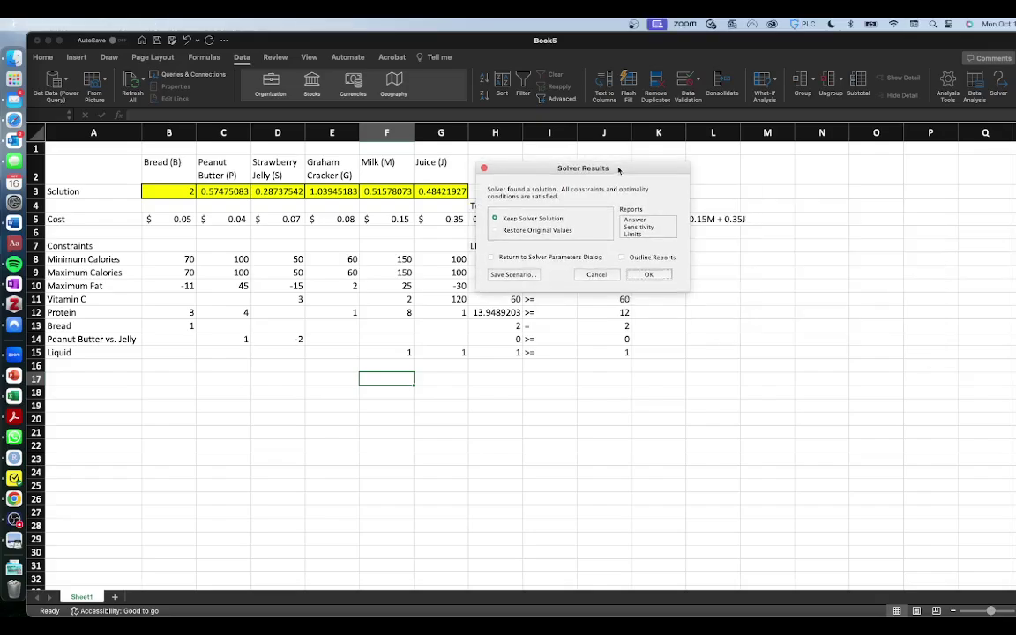
Keep the Solver solution and generate an Answer report.
{"action": "left_click_drag", "start_coordinate": [565, 152], "coordinate": [709, 145]}
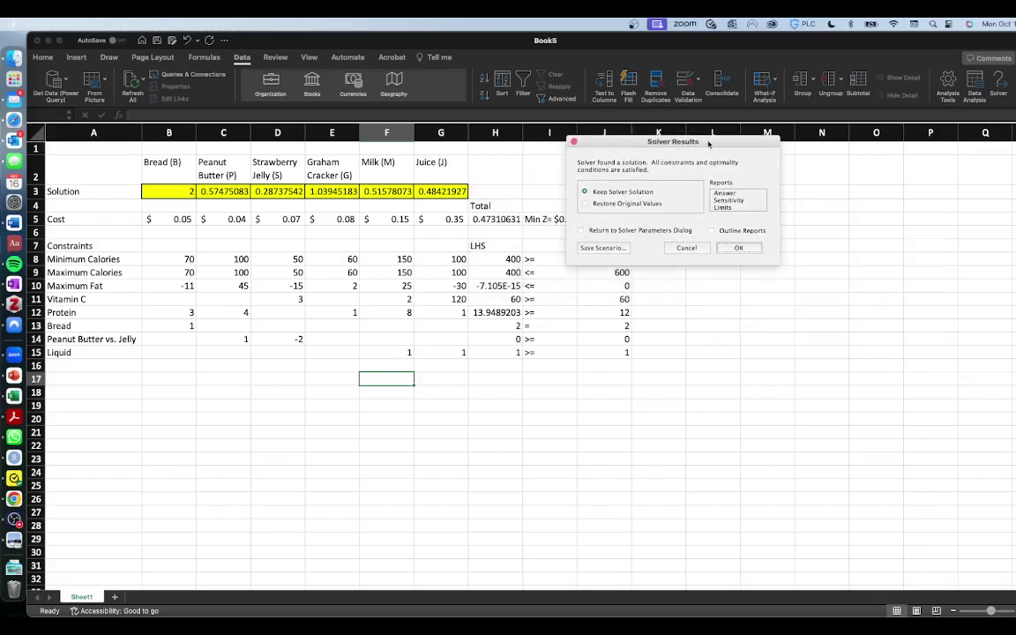
{"action": "left_click", "coordinate": [727, 194]}
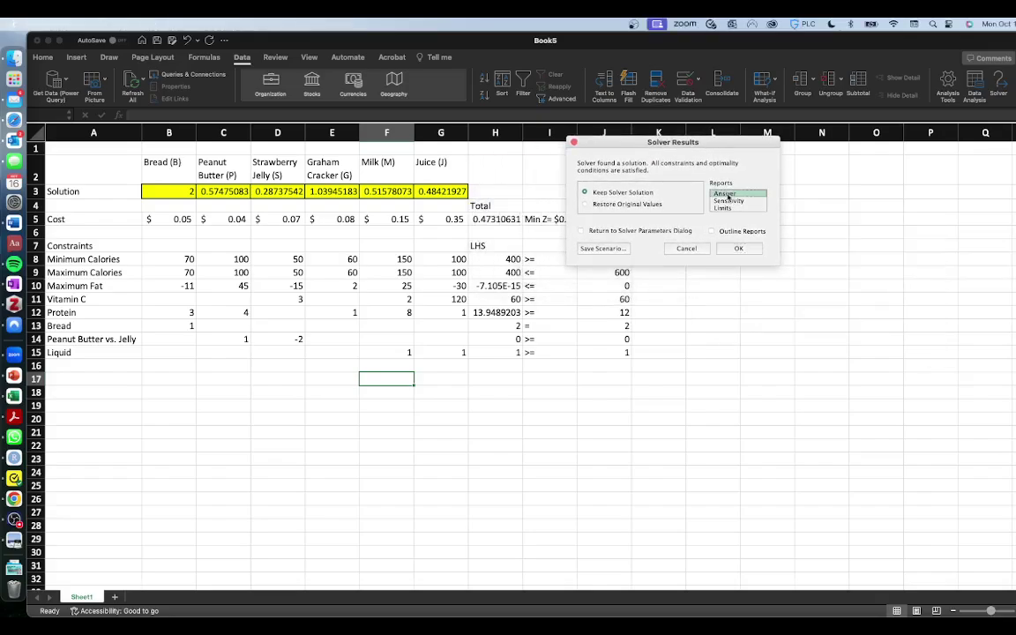
{"action": "left_click", "coordinate": [739, 248]}
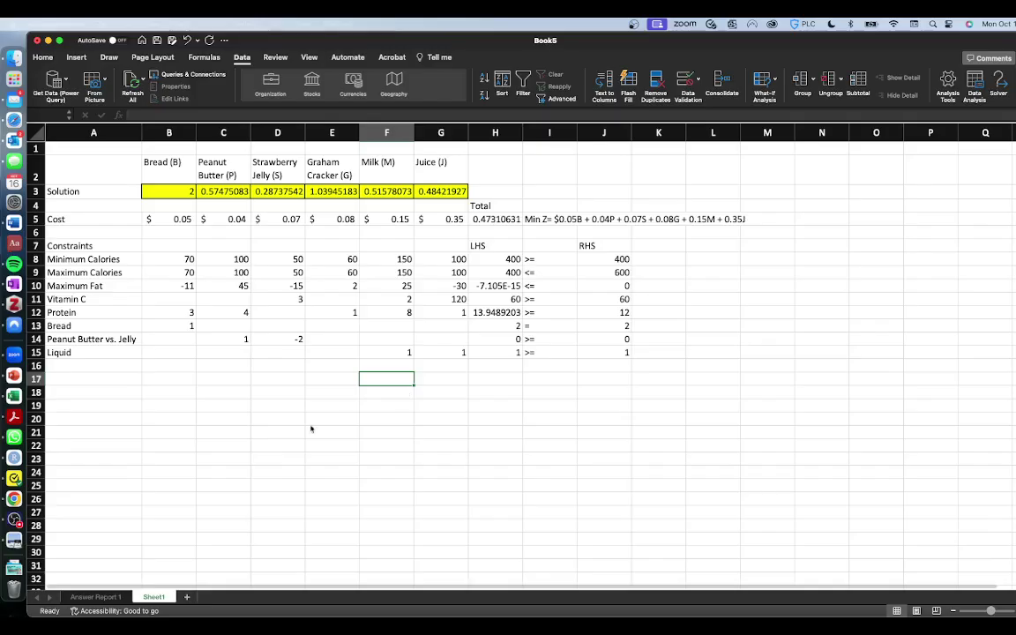
Examine the constraint statuses for protein and maximum calories in the Answer Report 1 sheet.
{"action": "left_click", "coordinate": [108, 598]}
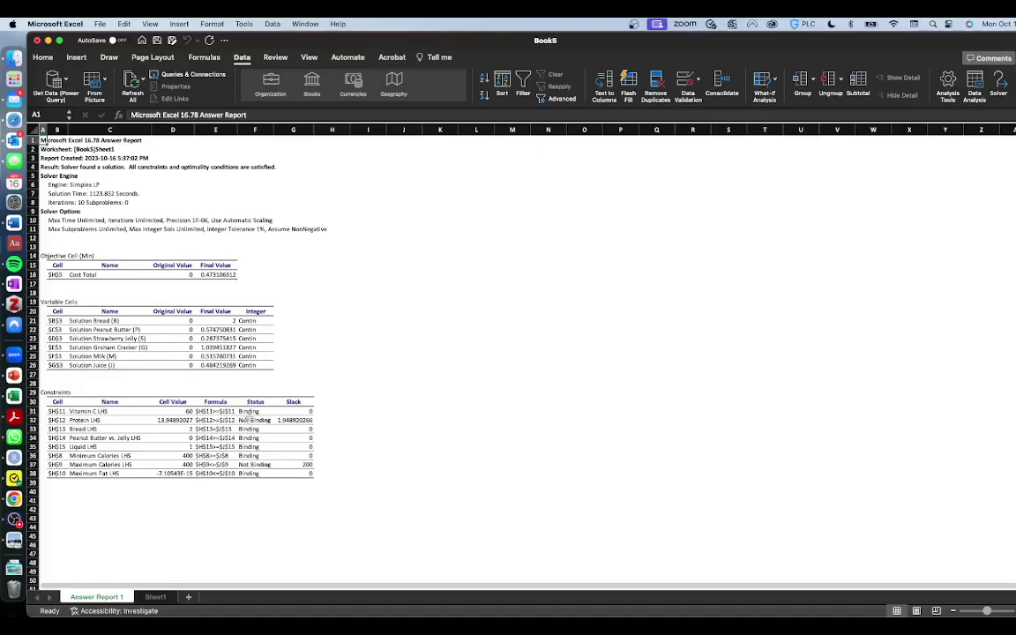
{"action": "left_click", "coordinate": [255, 422]}
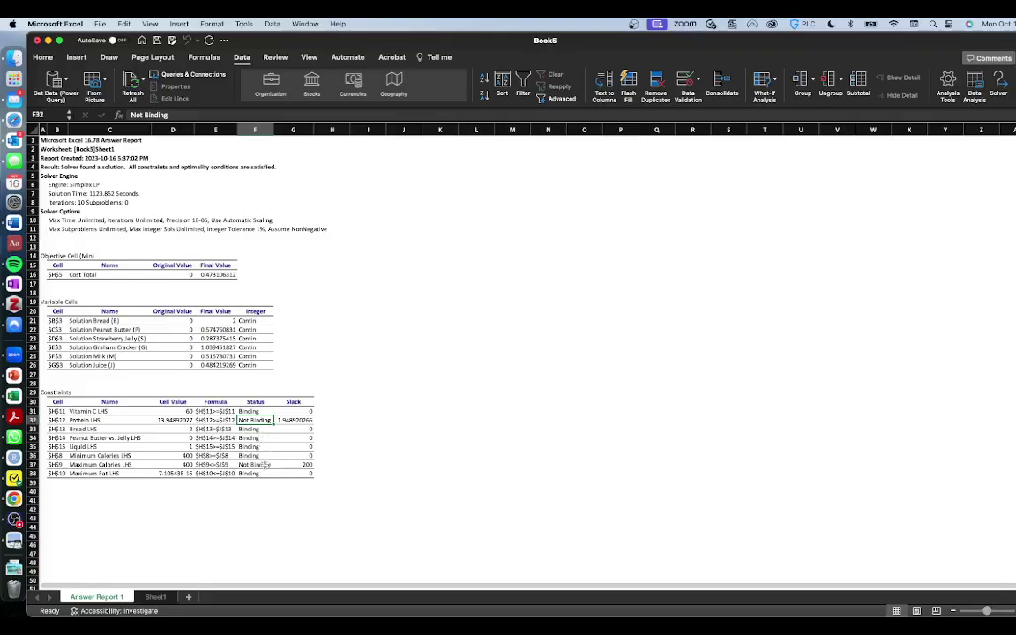
{"action": "left_click", "coordinate": [253, 464]}
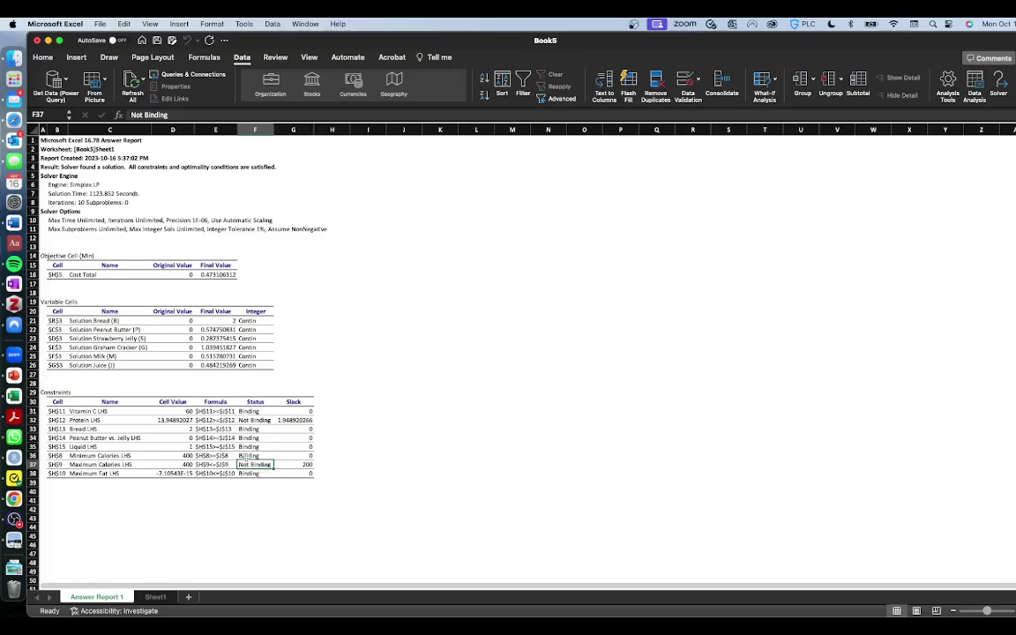
Return to Sheet1 and review the optimal food quantities in the solution row.
{"action": "left_click", "coordinate": [155, 598]}
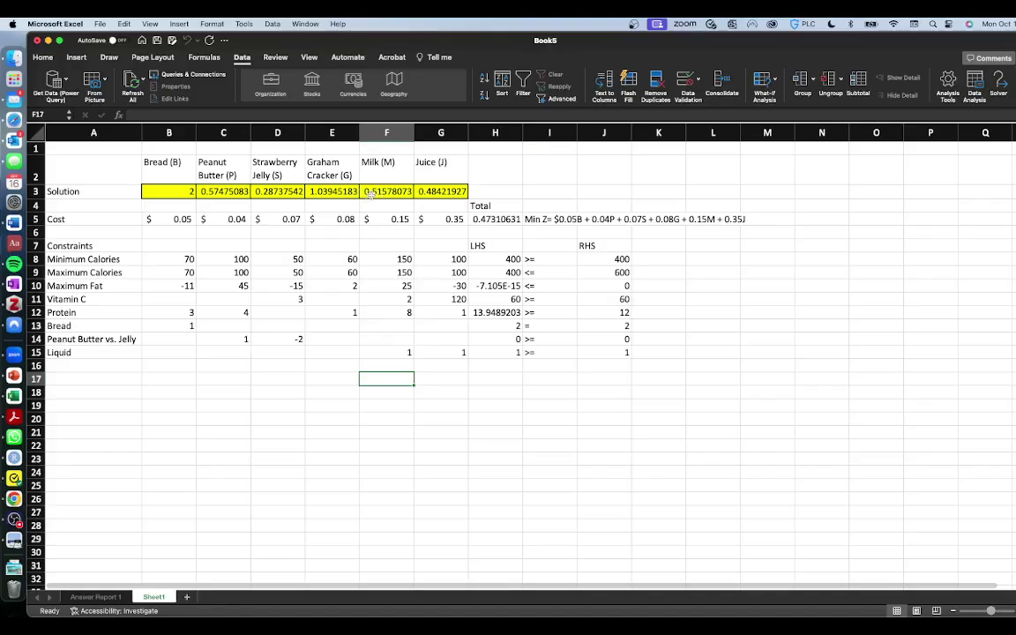
{"action": "scroll", "coordinate": [420, 192], "scroll_direction": "right", "scroll_amount": 1}
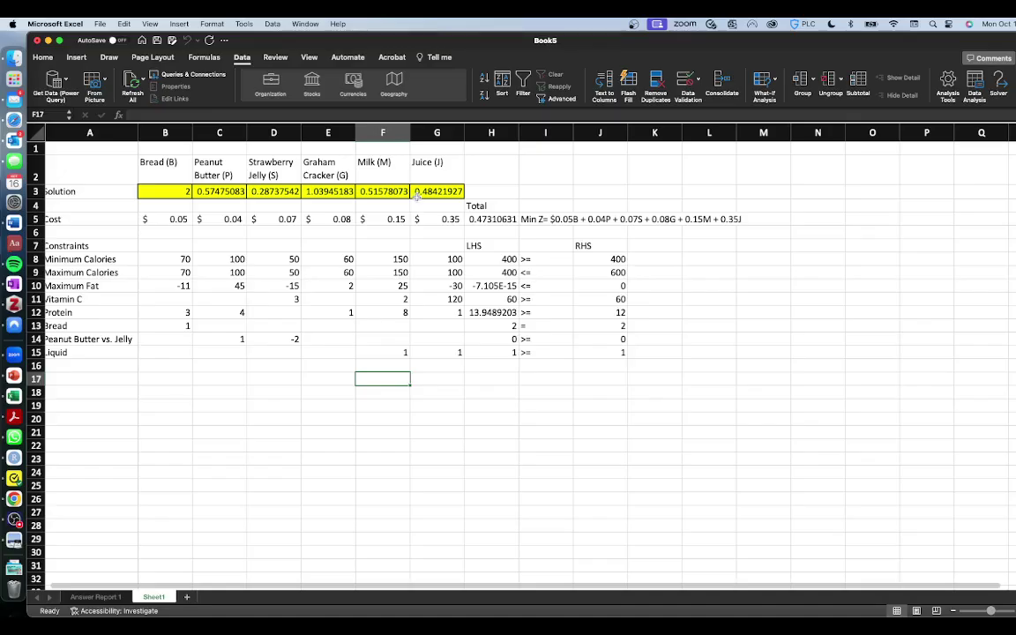
{"action": "scroll", "coordinate": [383, 284], "scroll_direction": "left", "scroll_amount": 1}
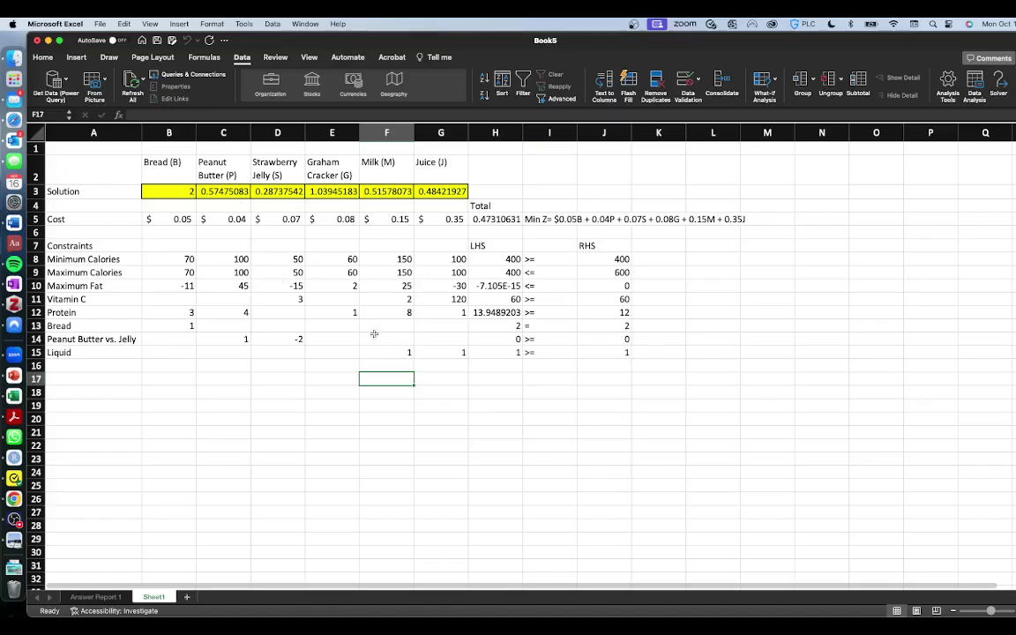
{"action": "left_click", "coordinate": [14, 464]}
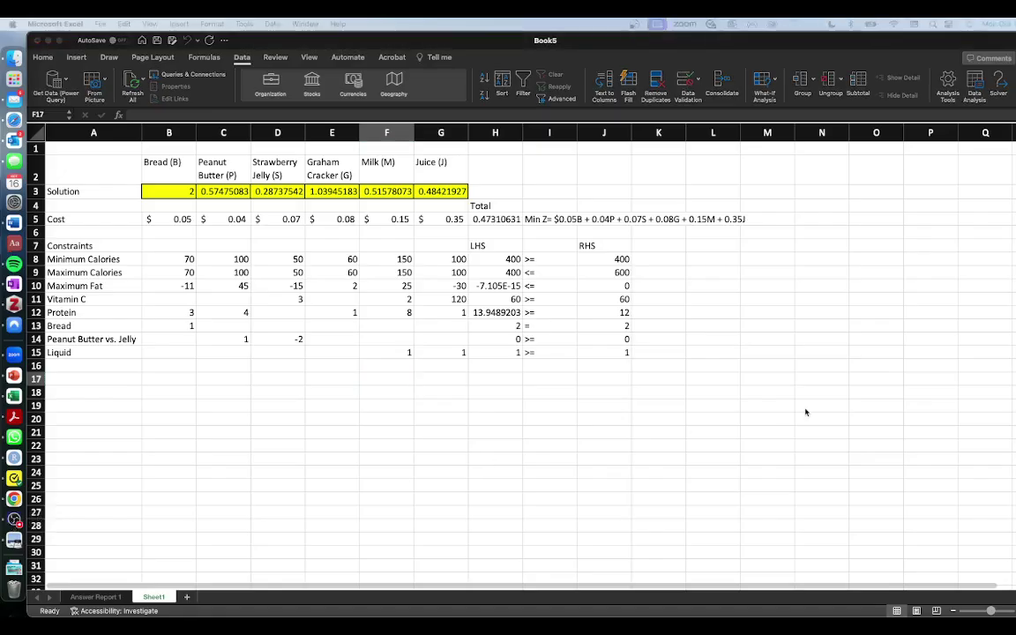